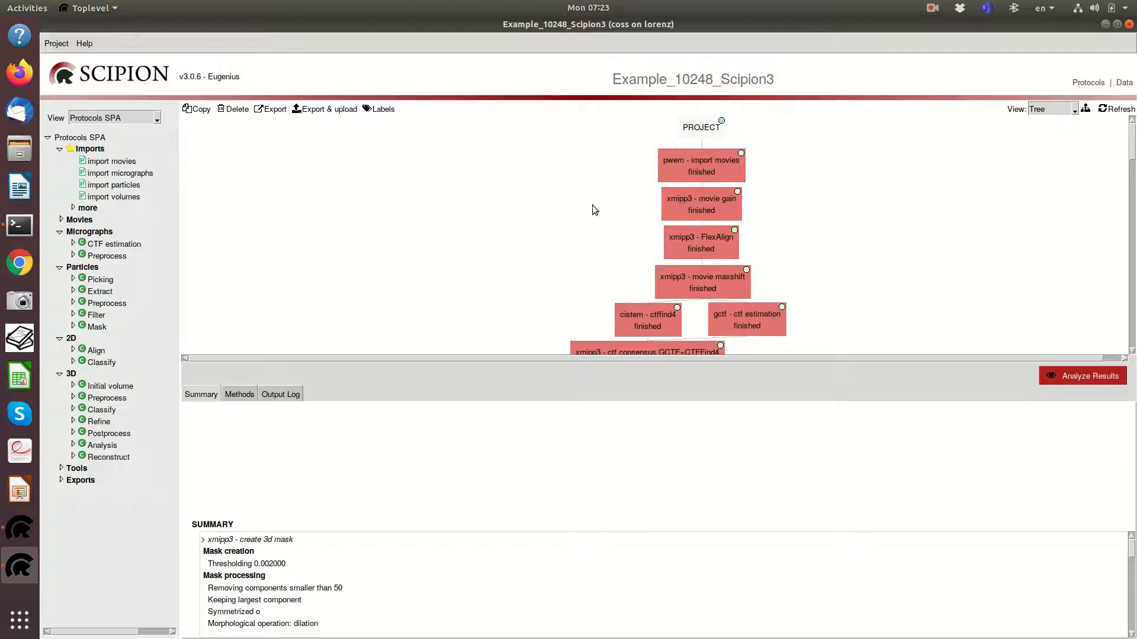
Step: Examine the Example_10248_Scipion3 workflow tree from the movie import down to the localdeblur sharpening protocols
scroll(644, 193, "down", 2)
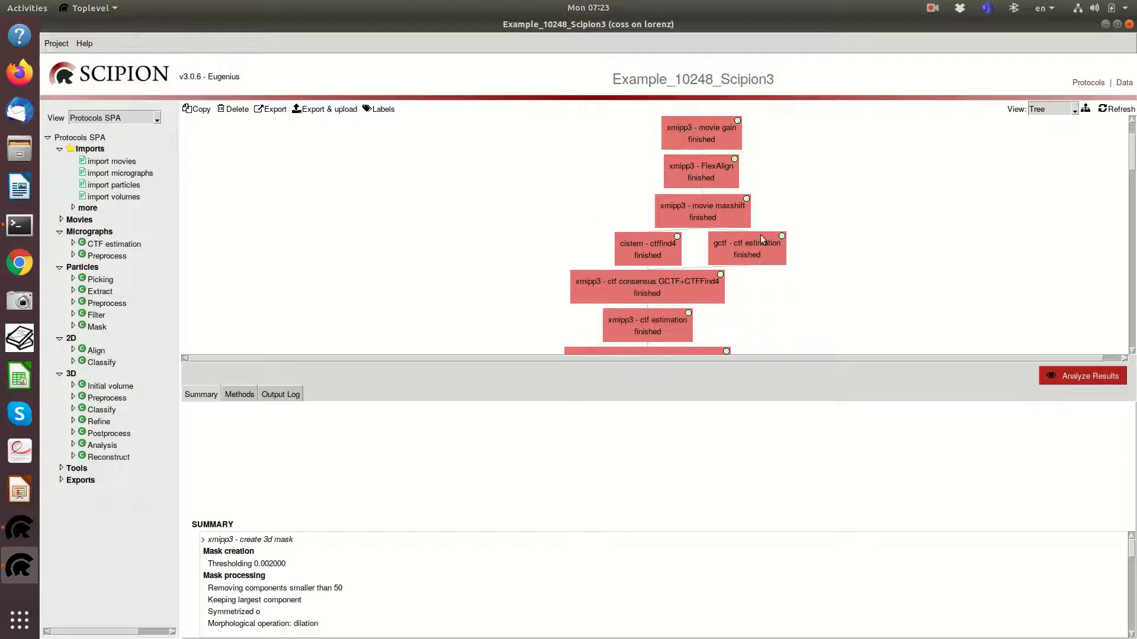
scroll(659, 279, "down", 2)
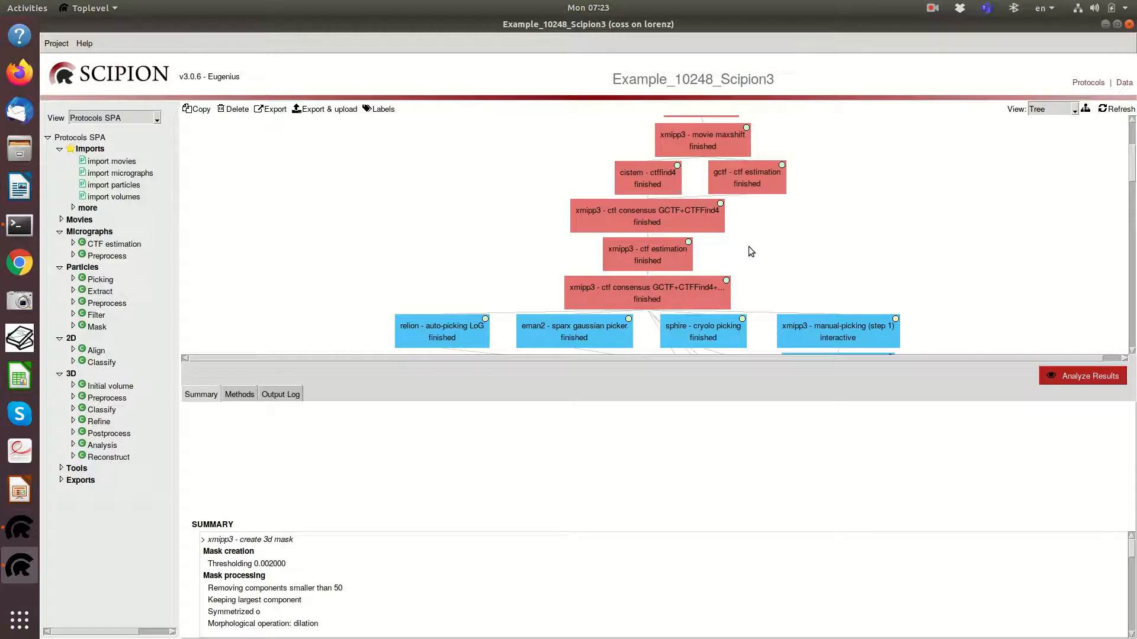
scroll(748, 246, "down", 3)
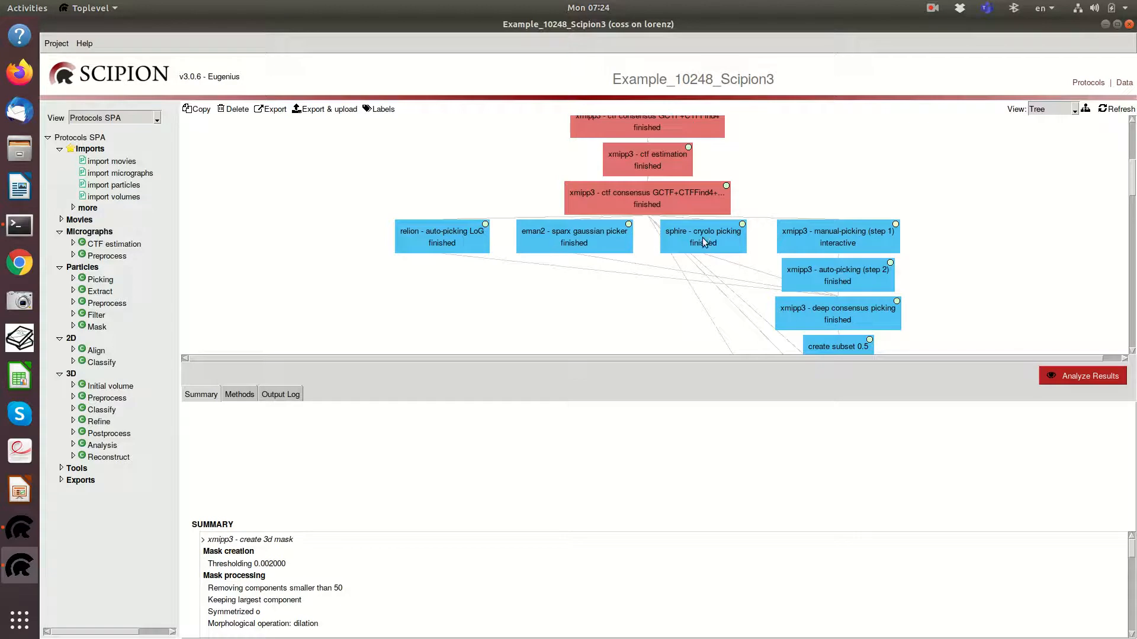
scroll(711, 239, "down", 5)
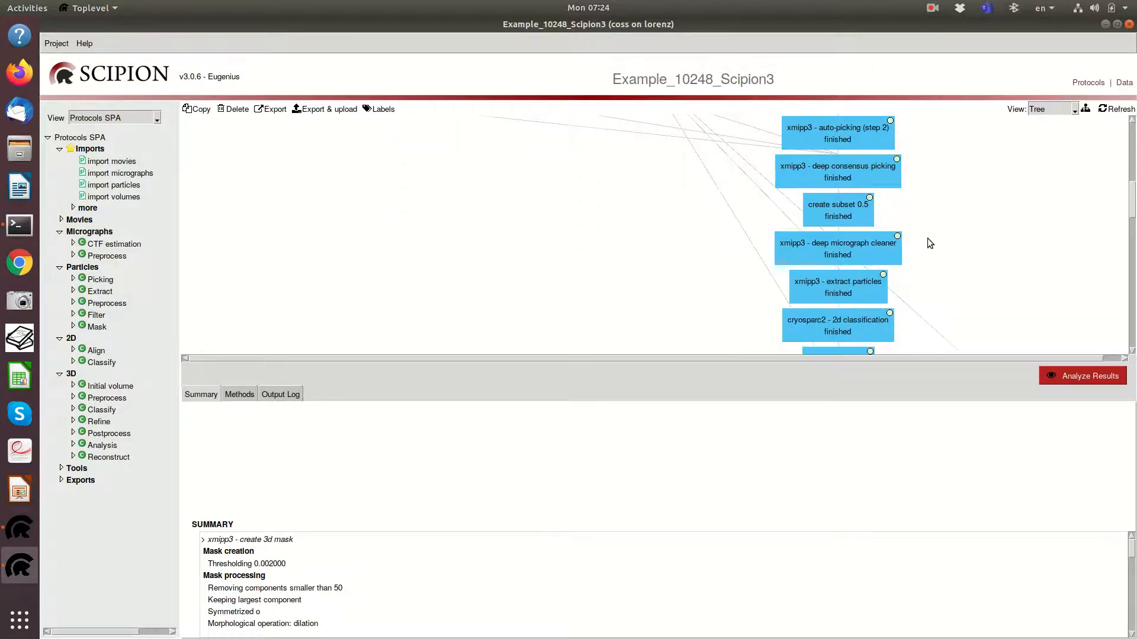
scroll(923, 252, "down", 4)
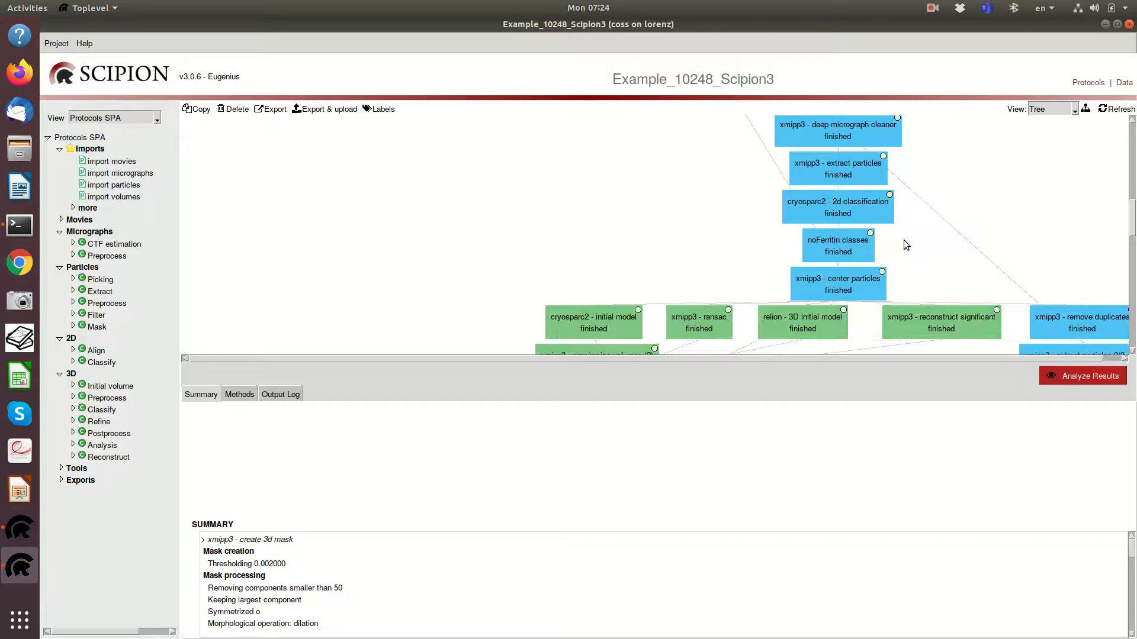
scroll(846, 204, "down", 4)
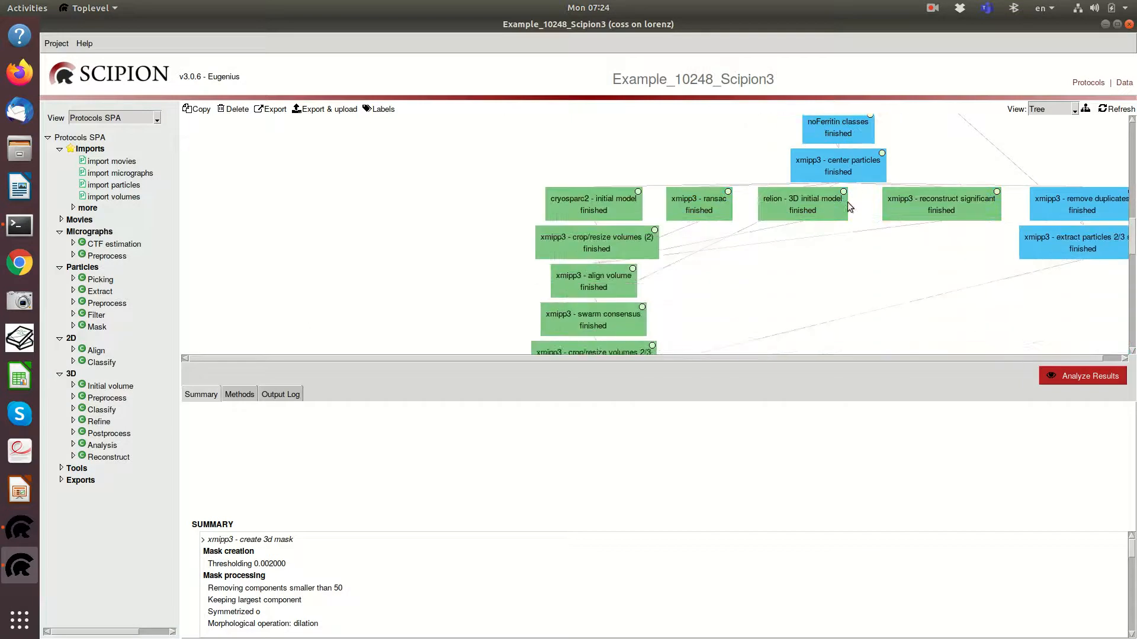
scroll(787, 232, "down", 2)
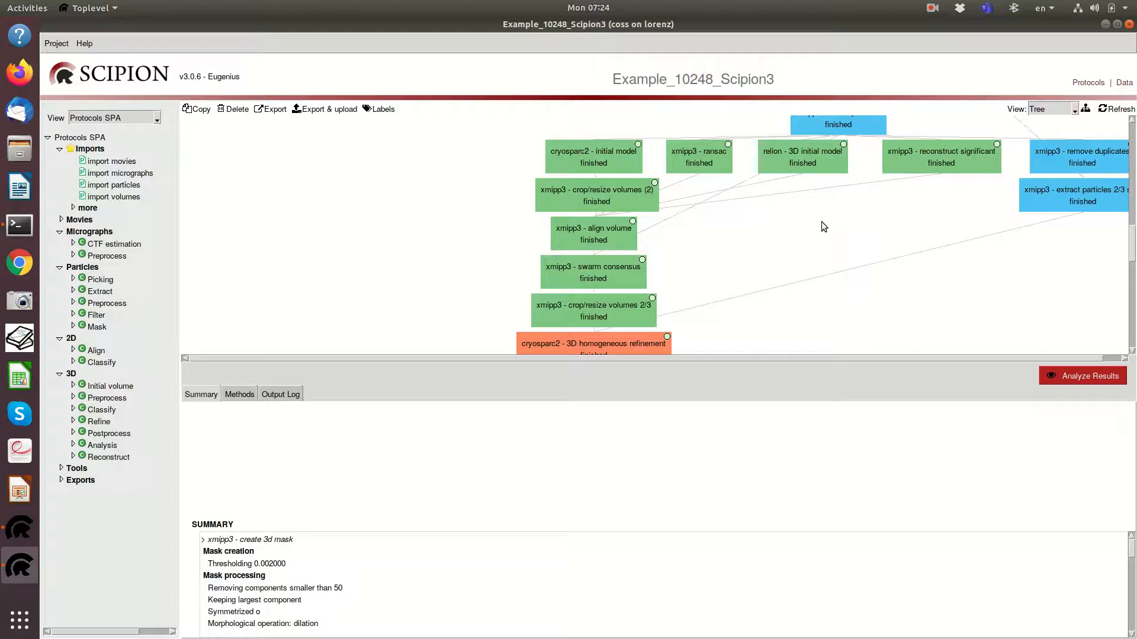
scroll(680, 240, "down", 7)
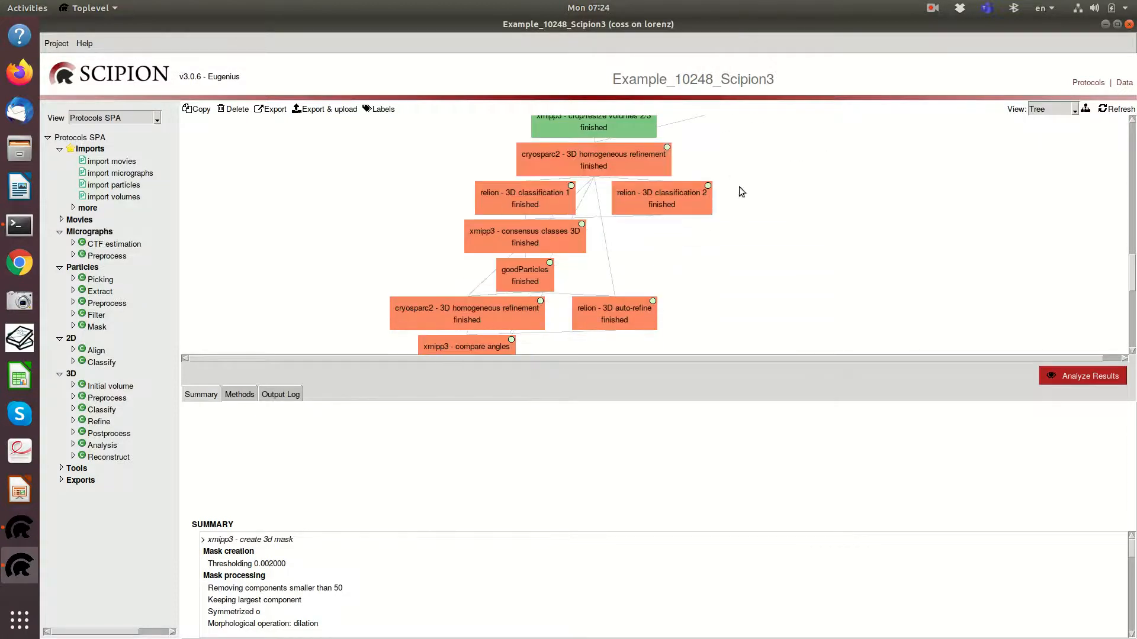
scroll(744, 186, "down", 5)
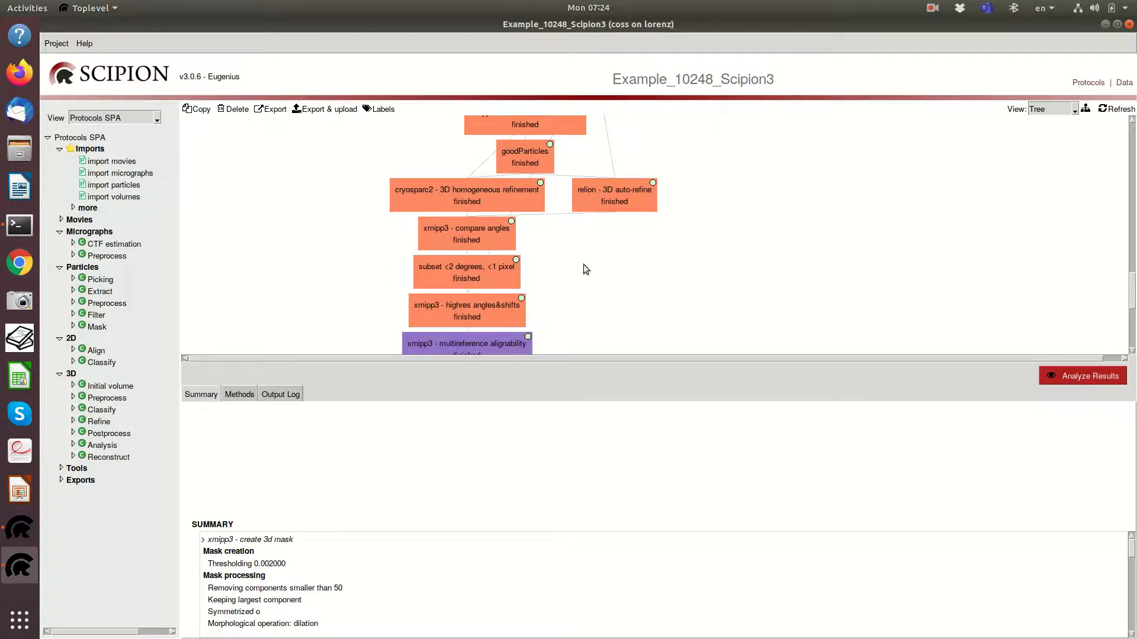
scroll(565, 272, "down", 5)
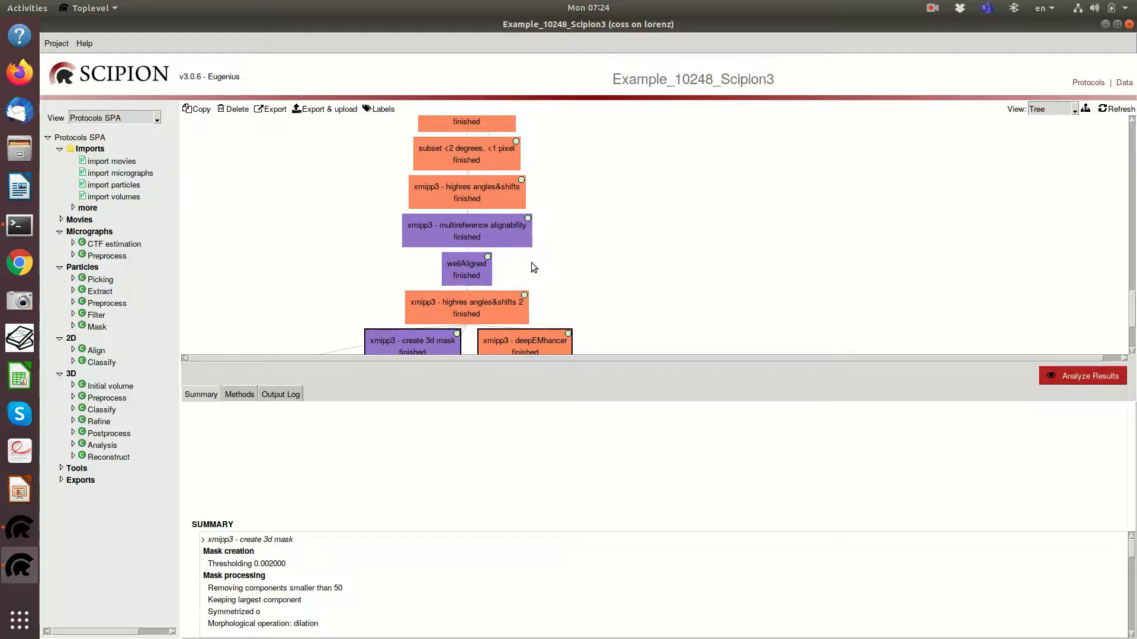
scroll(493, 253, "down", 2)
scroll(491, 250, "down", 1)
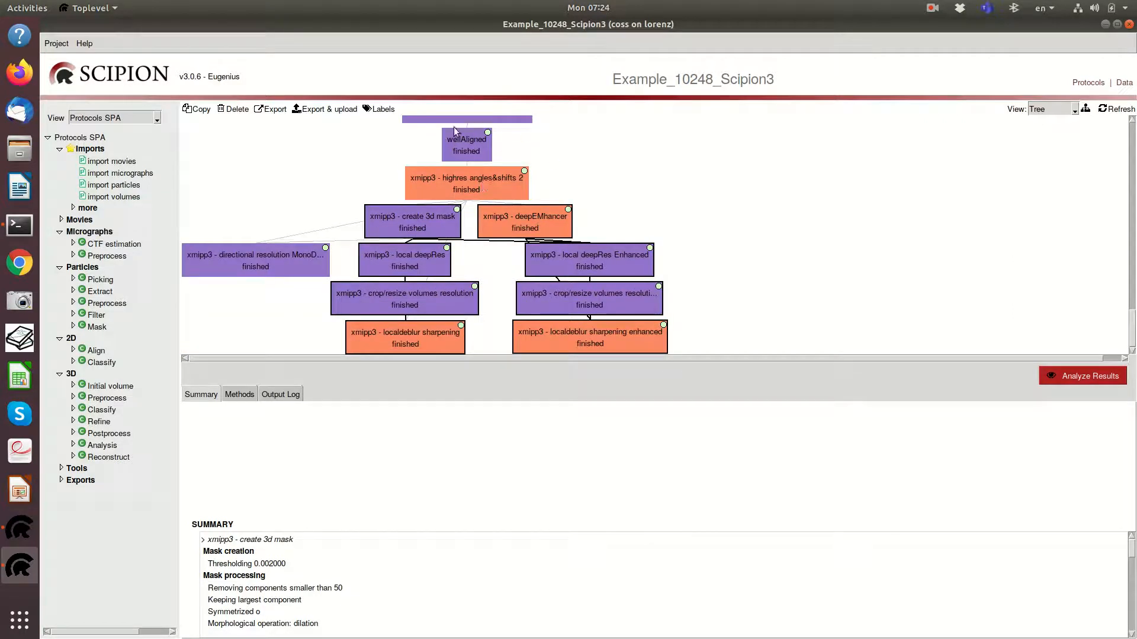
scroll(682, 178, "up", 1)
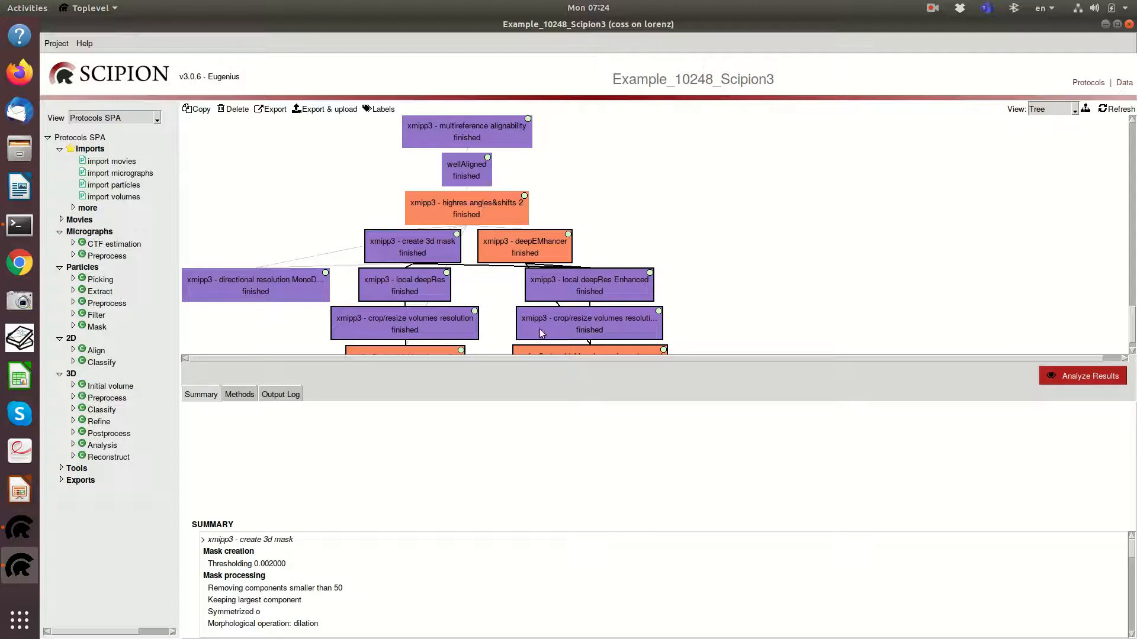
scroll(604, 236, "down", 1)
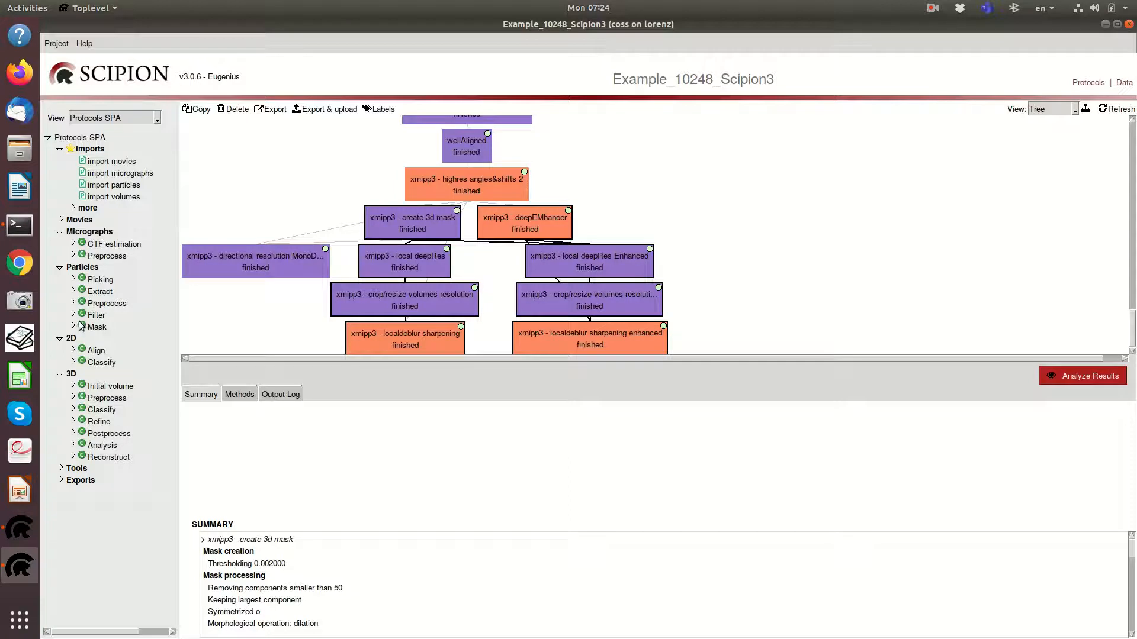
Step: Open the Plugin manager from the Projects window and inspect the scipion-em-cryosparc2 details and the scipion-em-eman2 binary versions
left_click(20, 526)
left_click(509, 214)
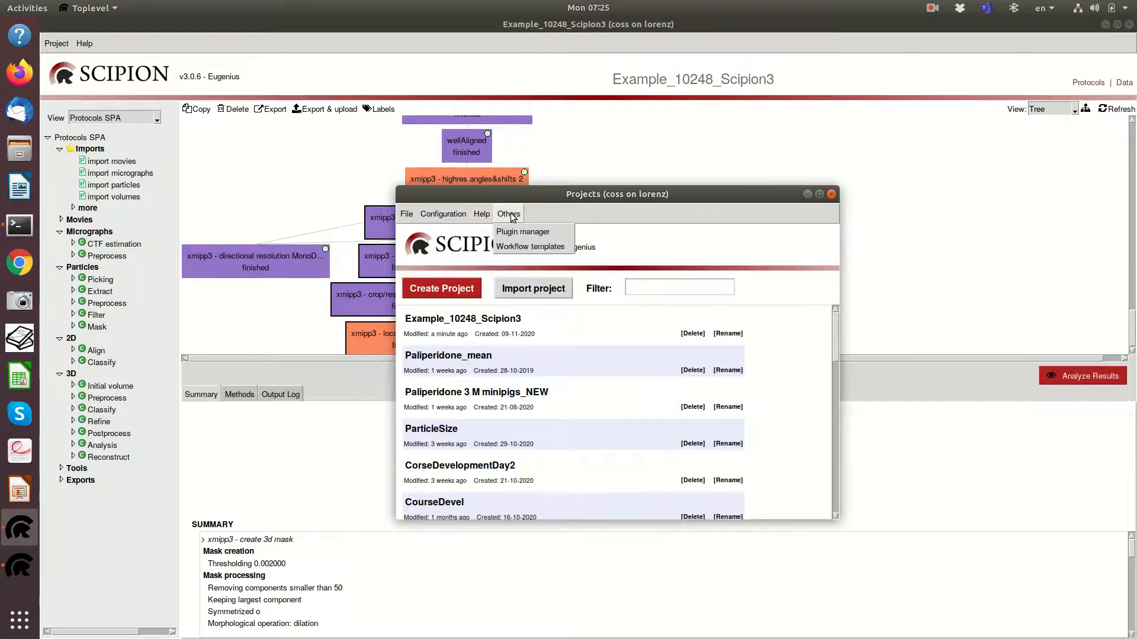
left_click(524, 231)
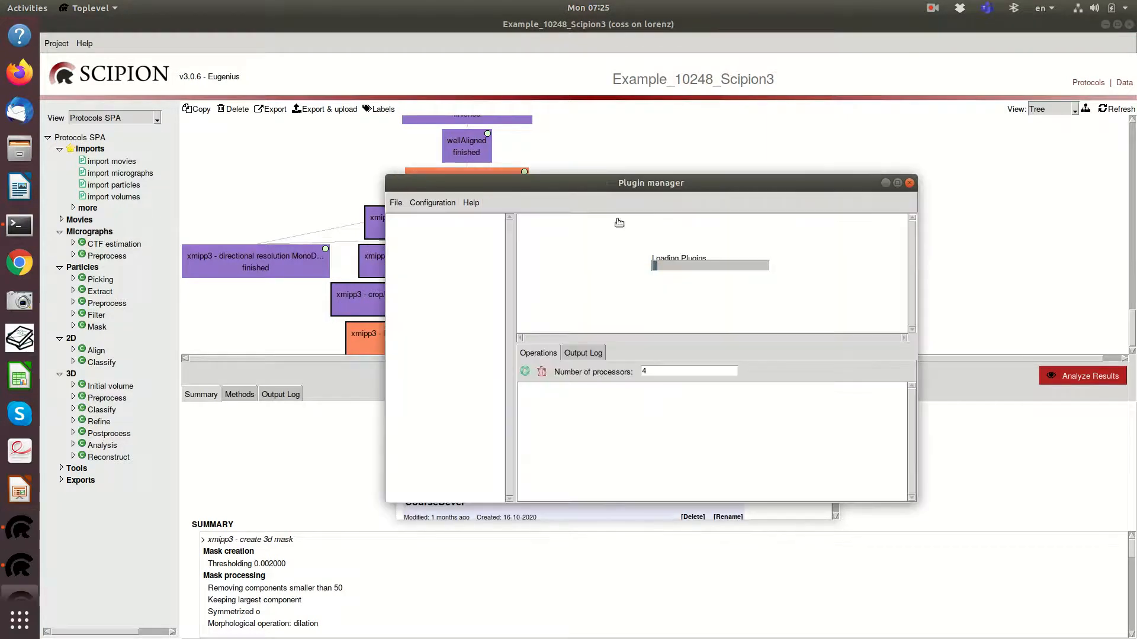
left_click_drag(636, 183, 603, 152)
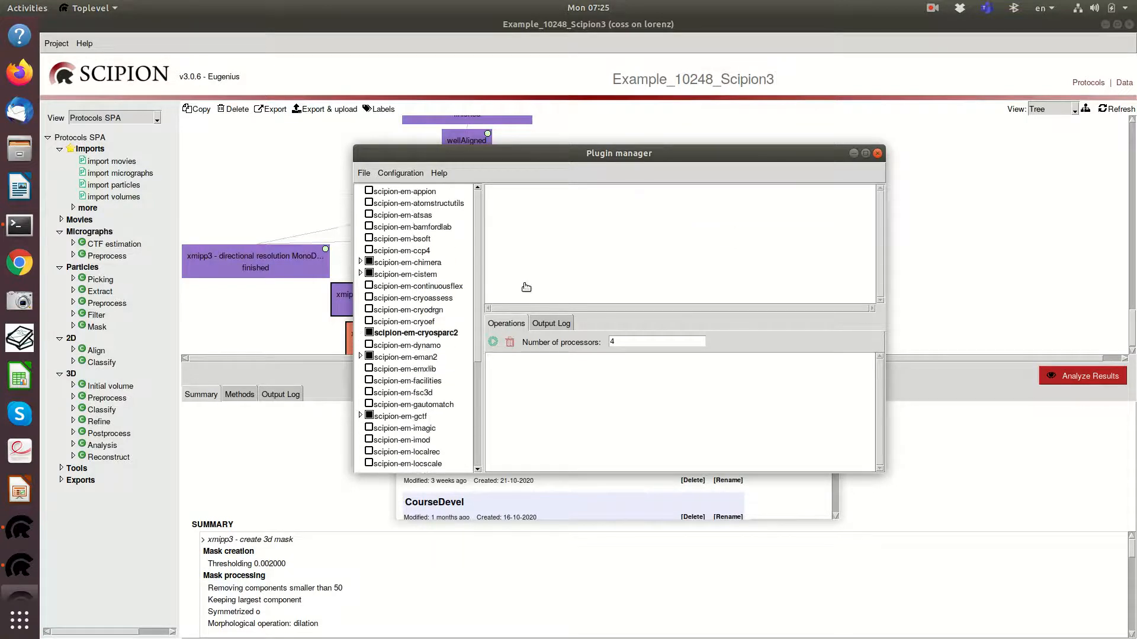
left_click(427, 339)
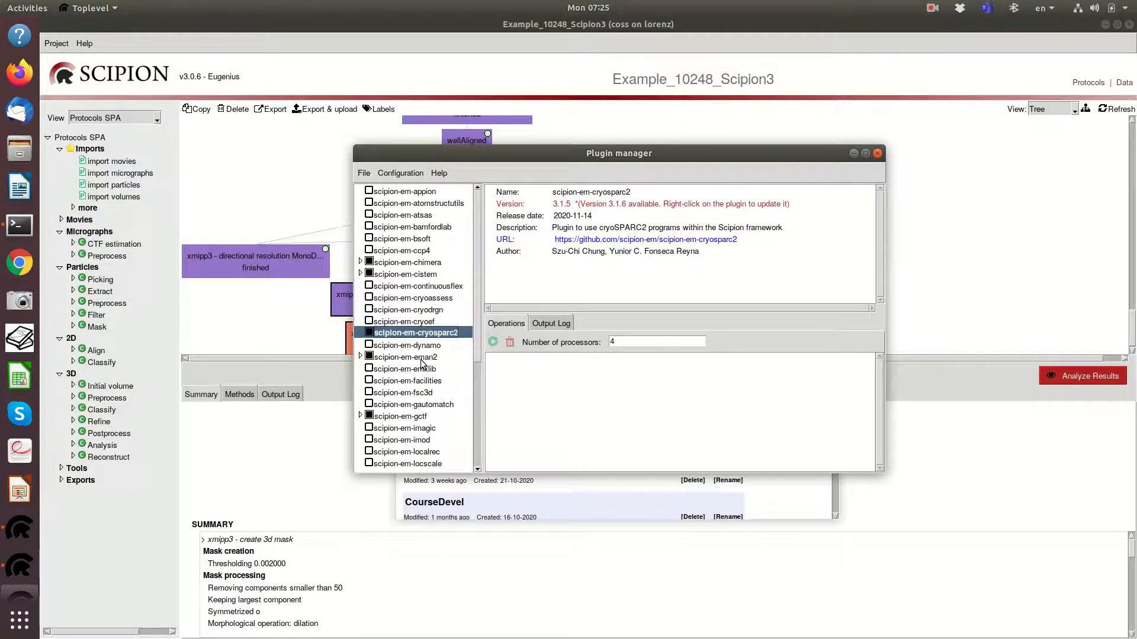
left_click(360, 357)
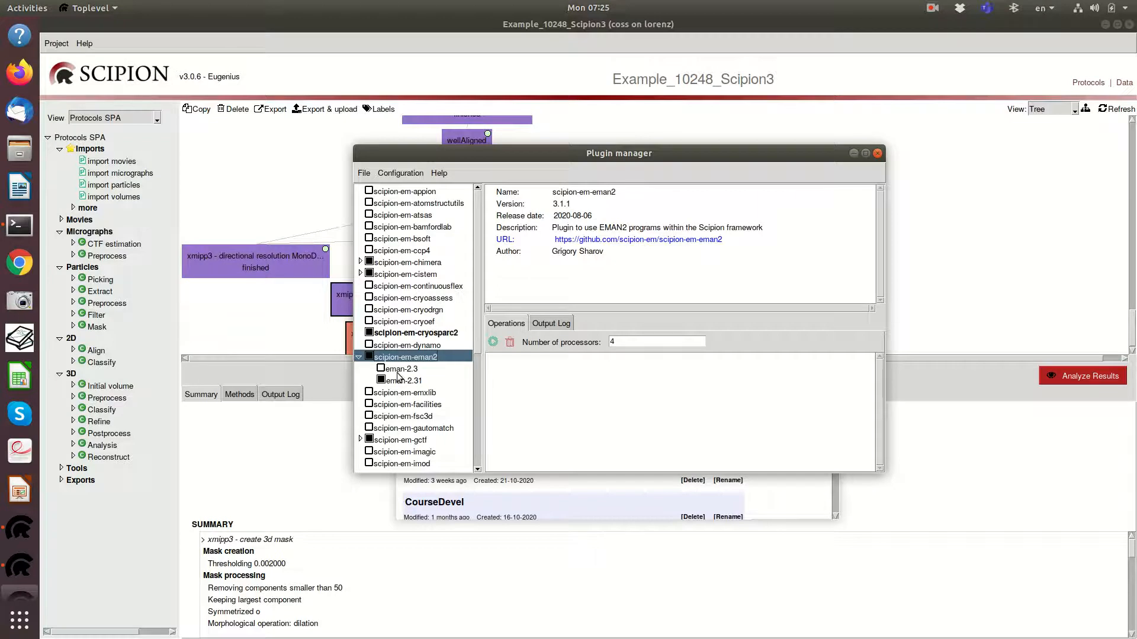
Step: Mark and unmark scipion-em-facilities for installation and scipion-em-gctf for uninstallation, closing the Plugin manager without running any operation
left_click(369, 405)
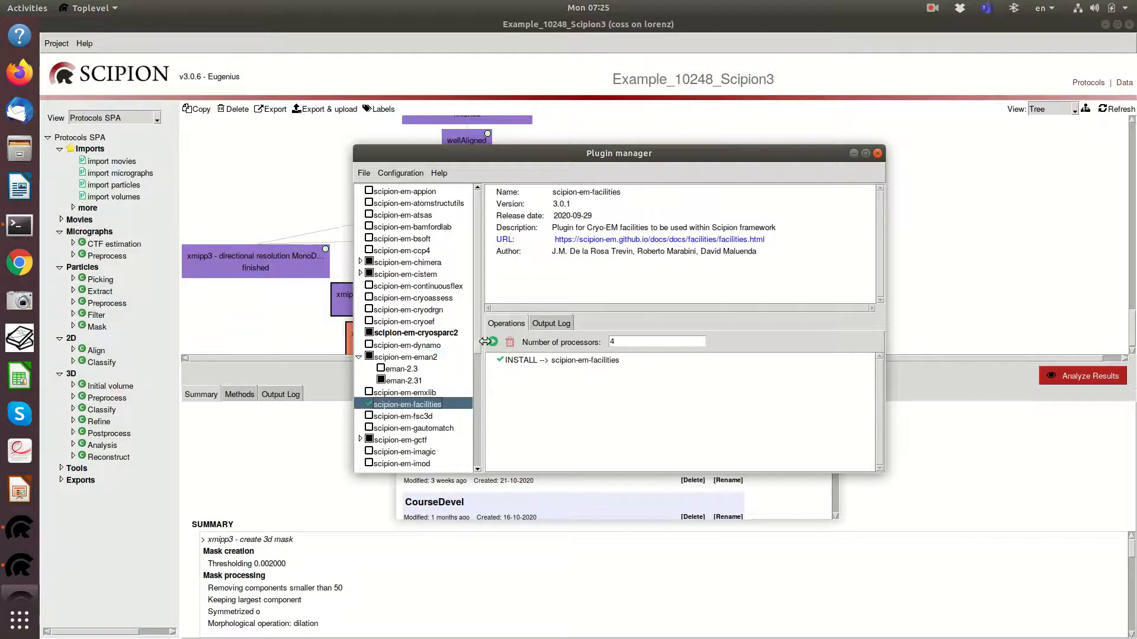
left_click(369, 404)
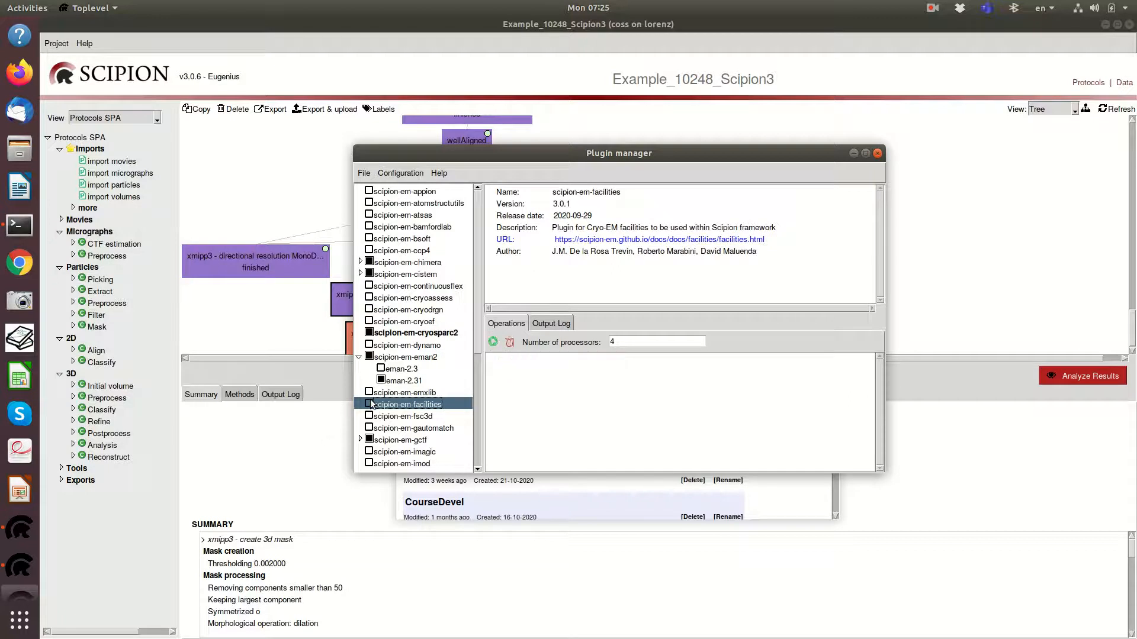
left_click(369, 440)
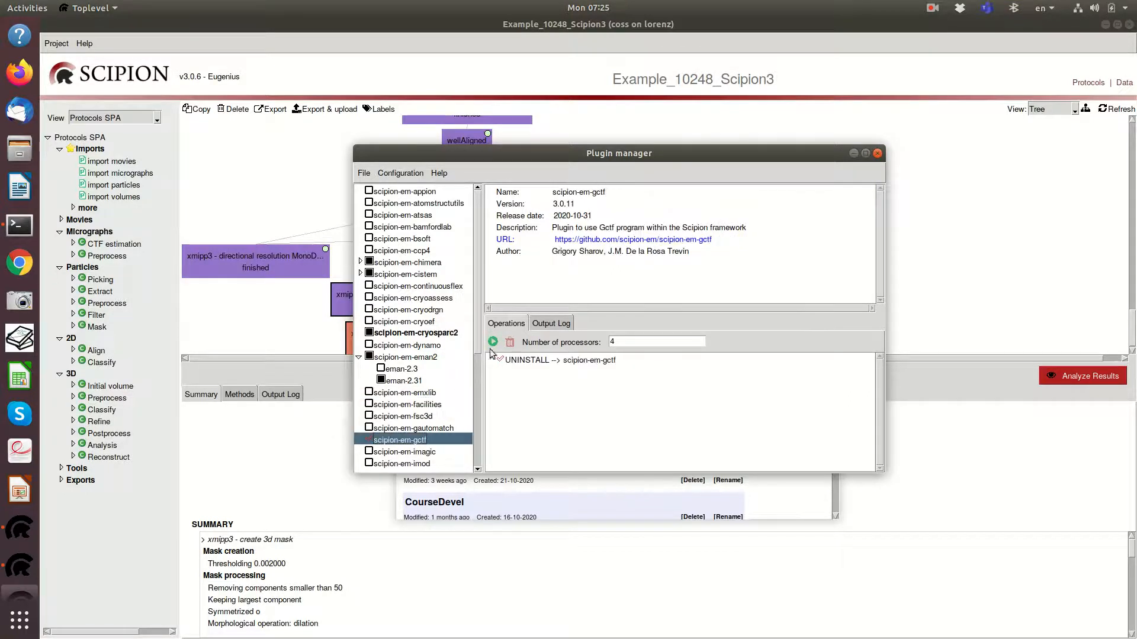
left_click(368, 442)
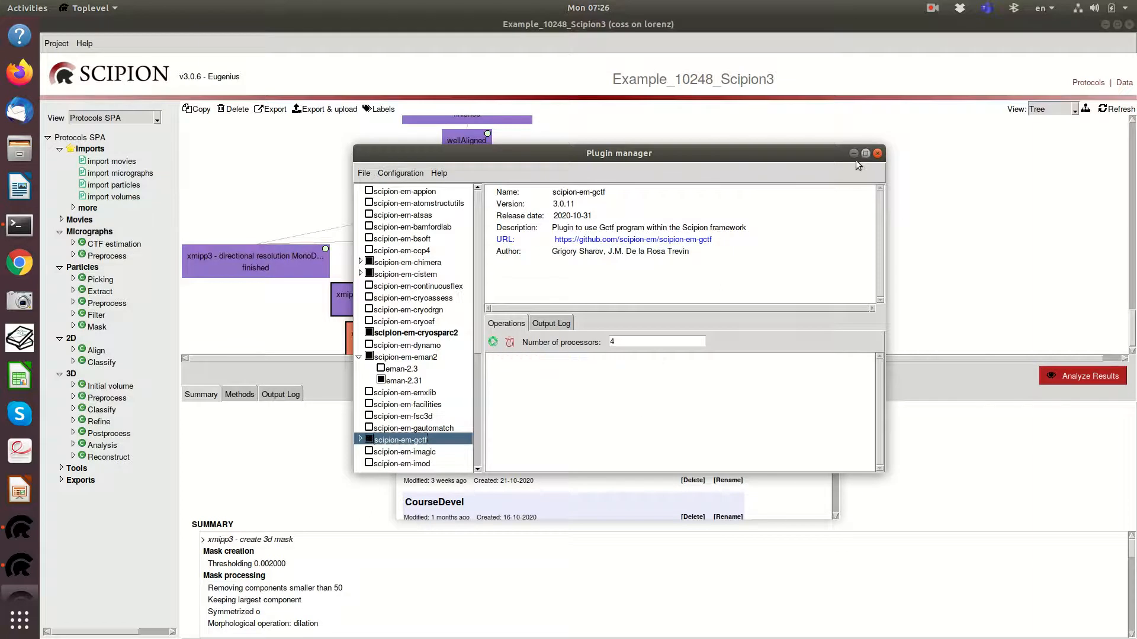
left_click(878, 153)
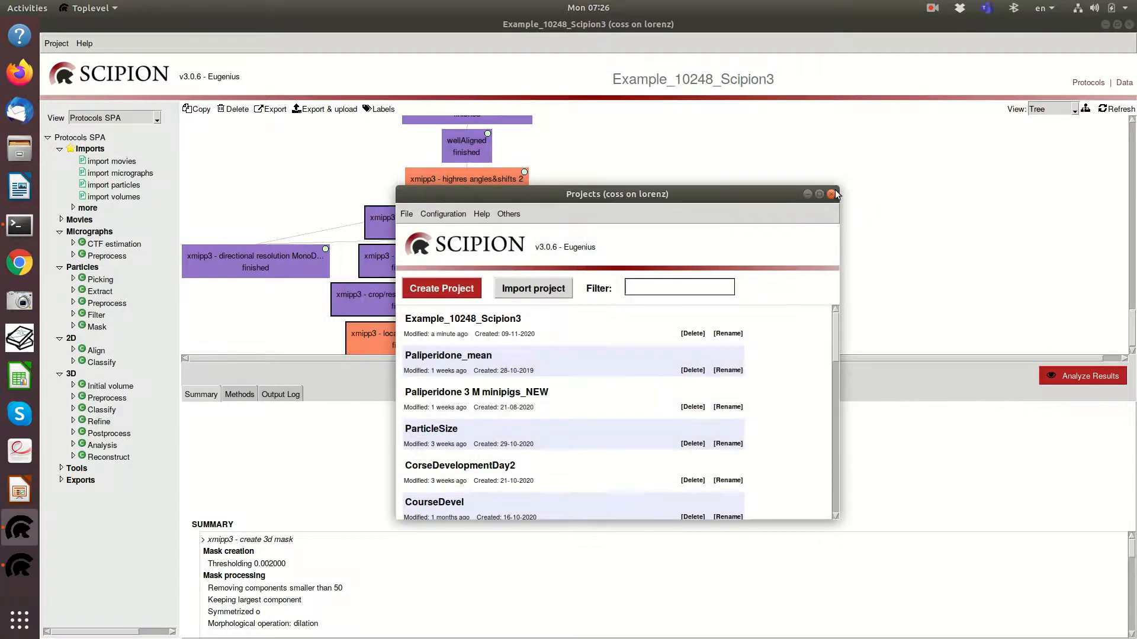
Step: Open the parameter form of the pwem - import movies protocol at the start of the workflow
scroll(713, 222, "up", 15)
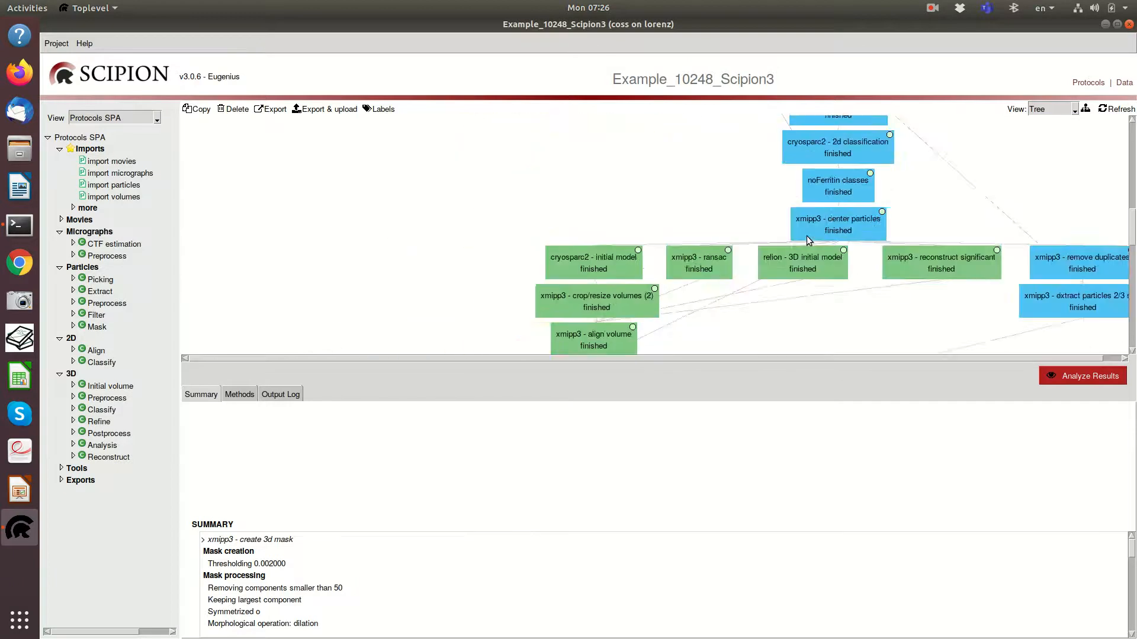
scroll(819, 234, "up", 2)
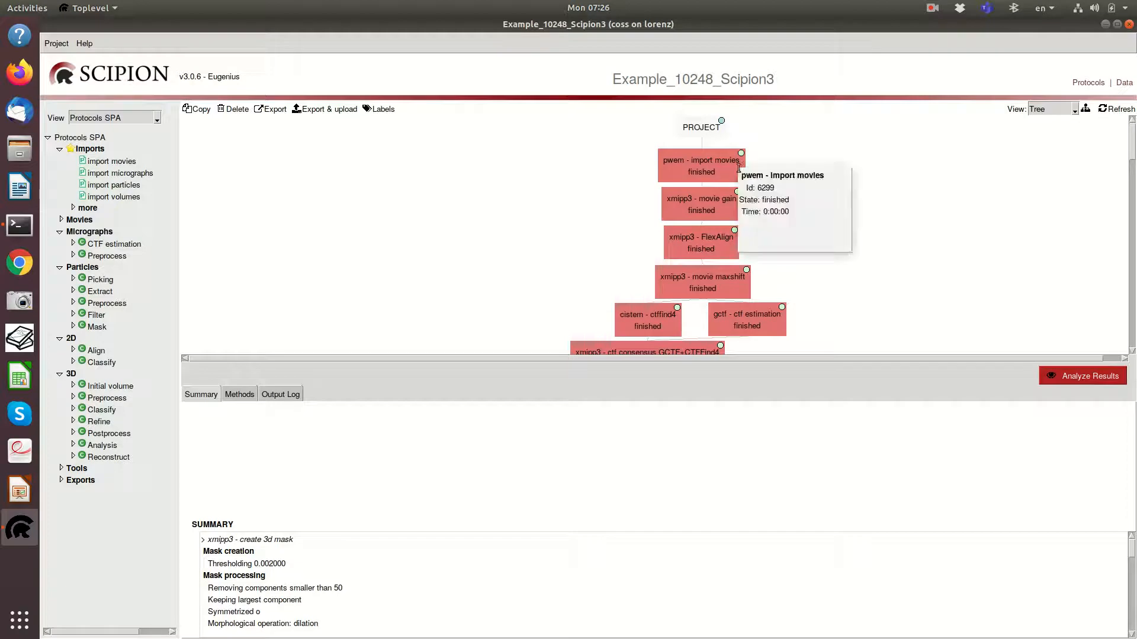
scroll(791, 227, "down", 3)
scroll(788, 235, "up", 3)
left_click(703, 173)
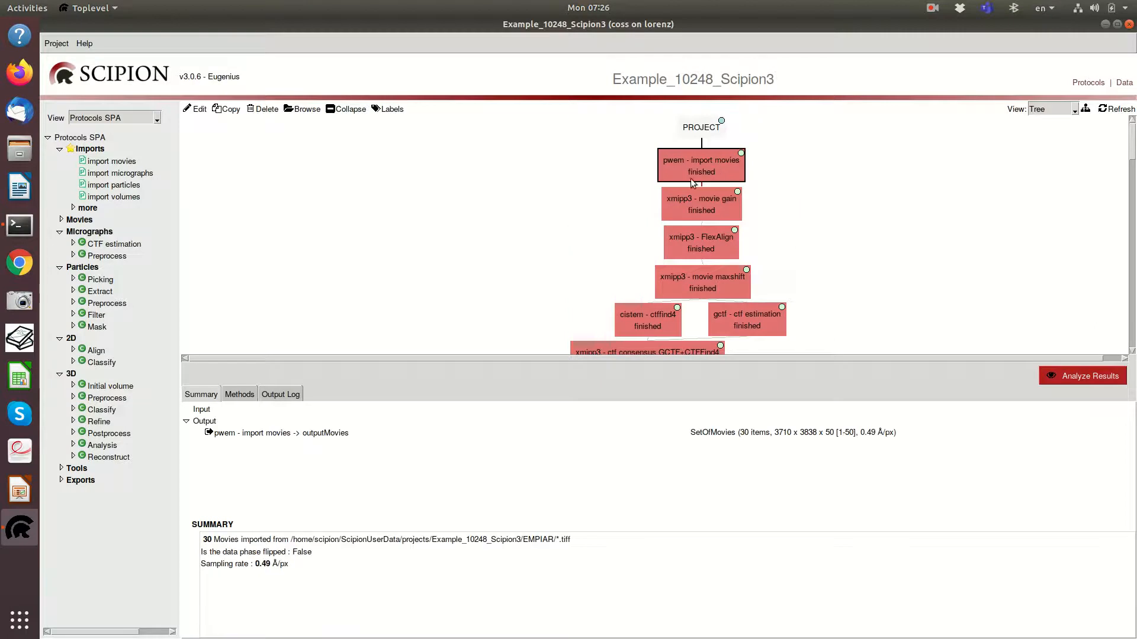
left_click(194, 110)
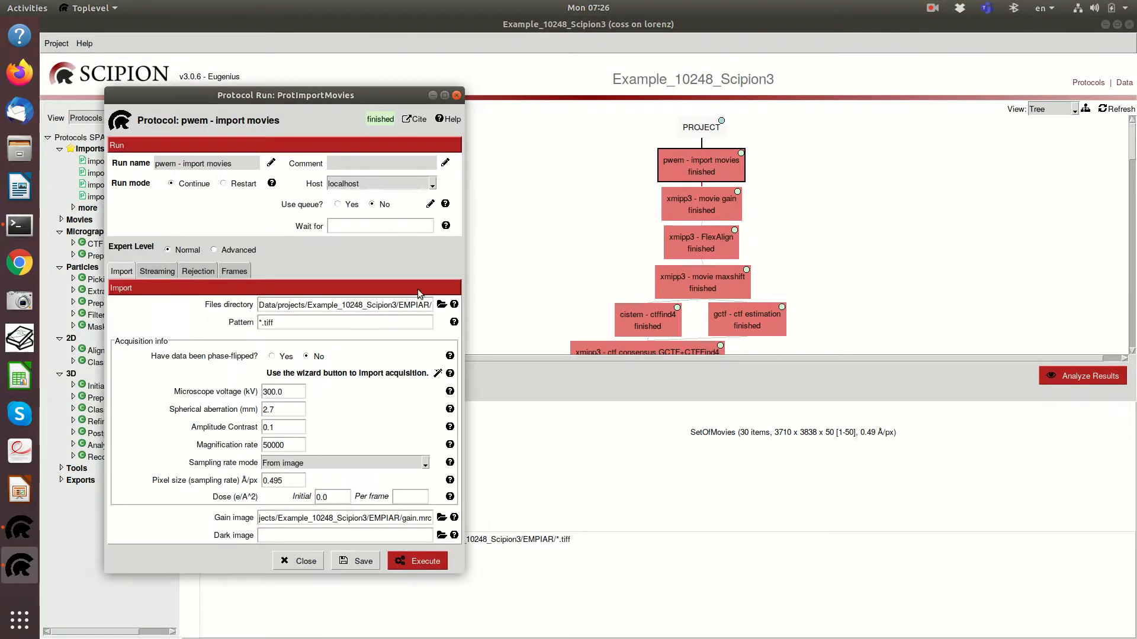
Step: Review the files directory, pattern, gain and dark images, amplitude contrast and pixel size of the movie import, and close the form unchanged
triple_click(418, 306)
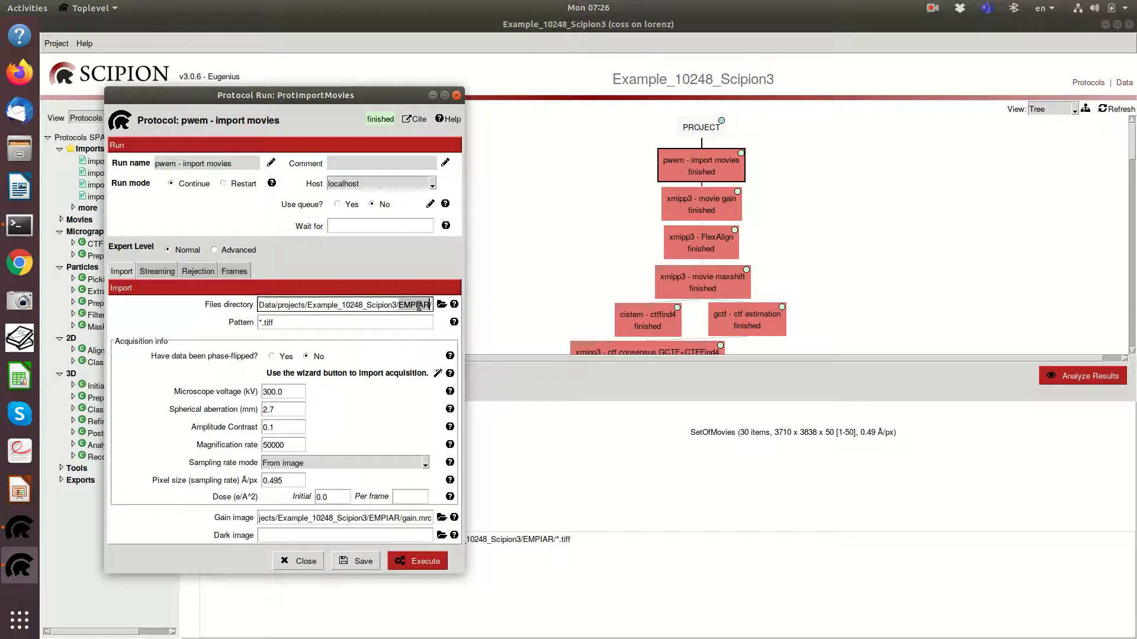
triple_click(310, 325)
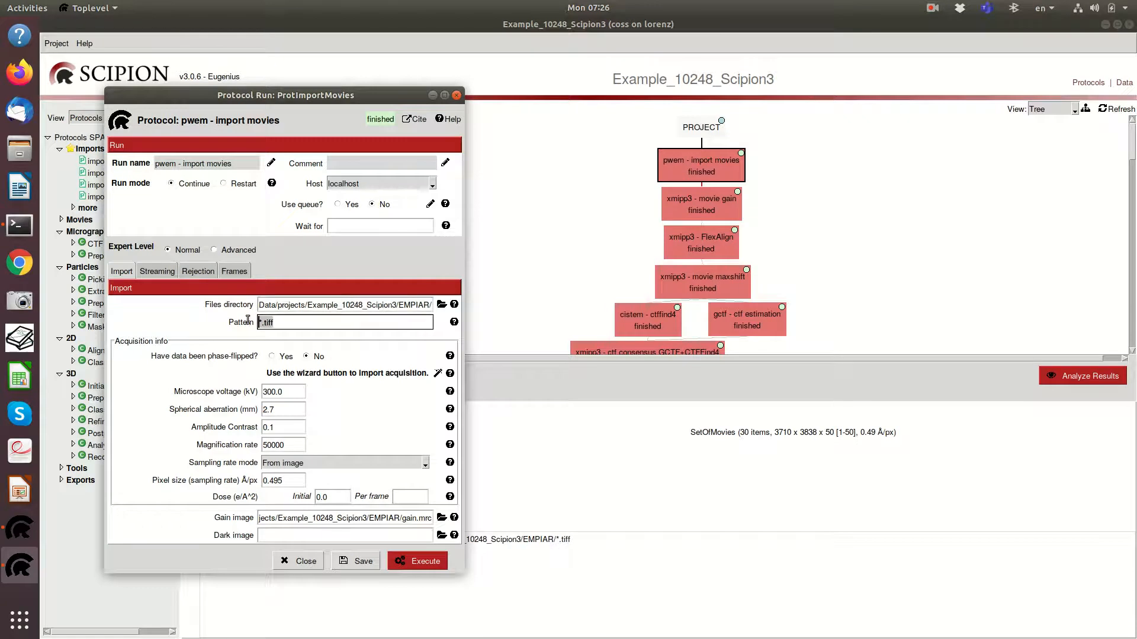
triple_click(388, 518)
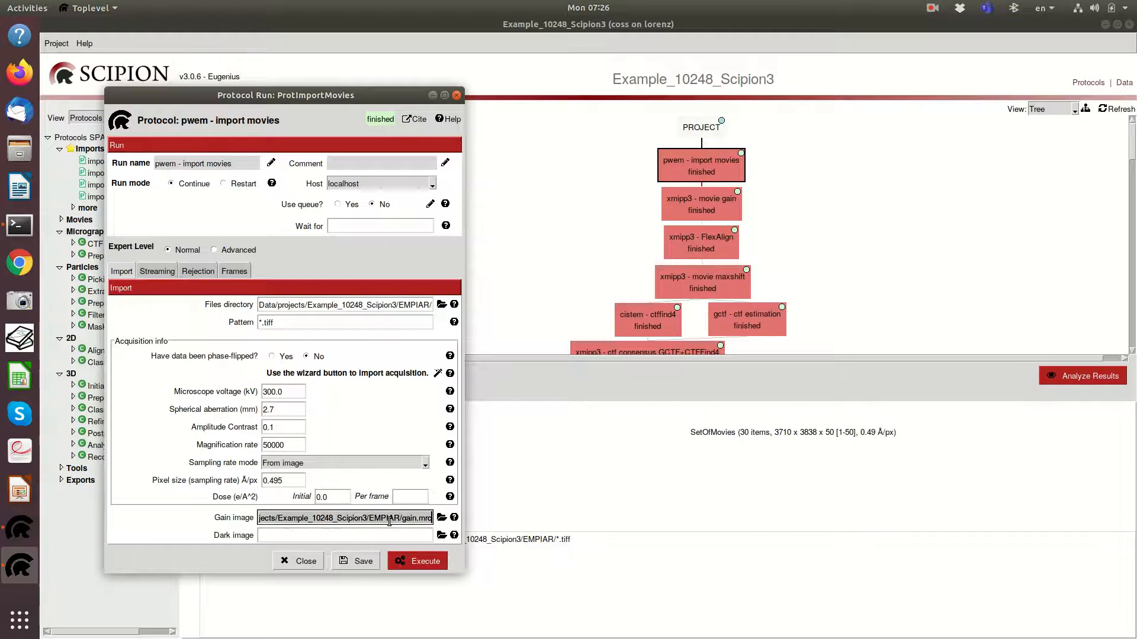
left_click(340, 536)
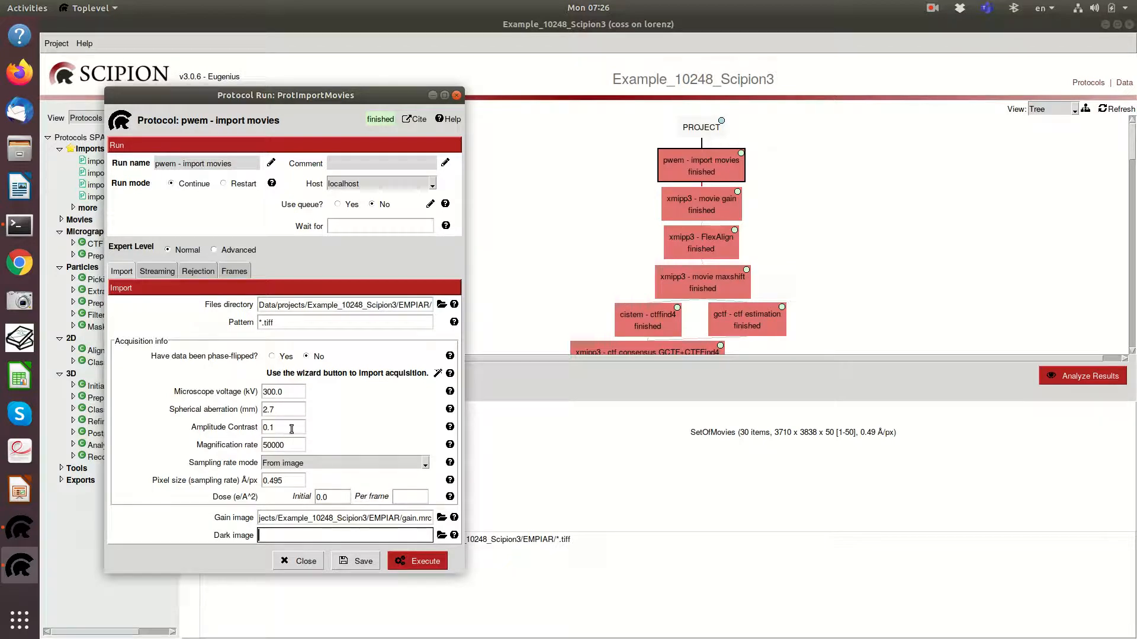
left_click_drag(288, 427, 236, 423)
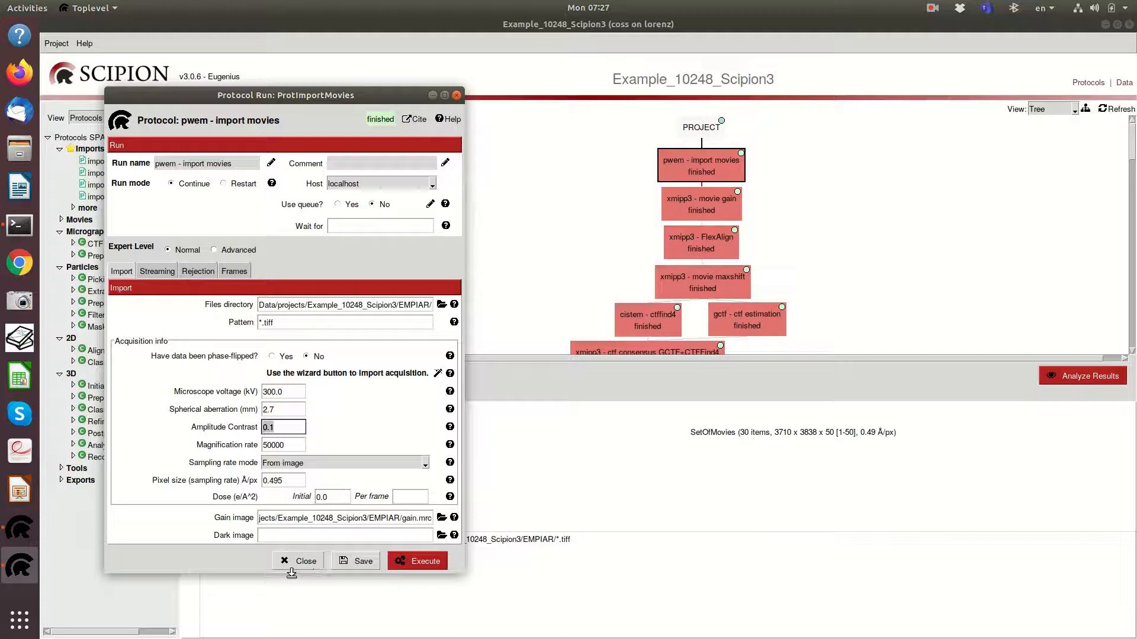
left_click(295, 480)
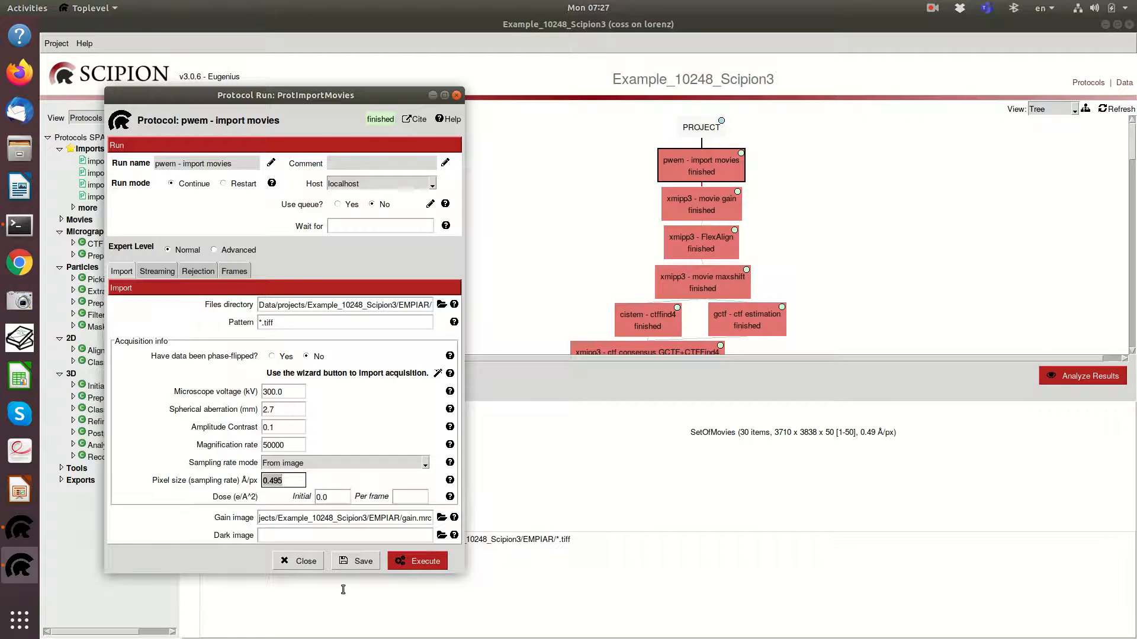
left_click(290, 562)
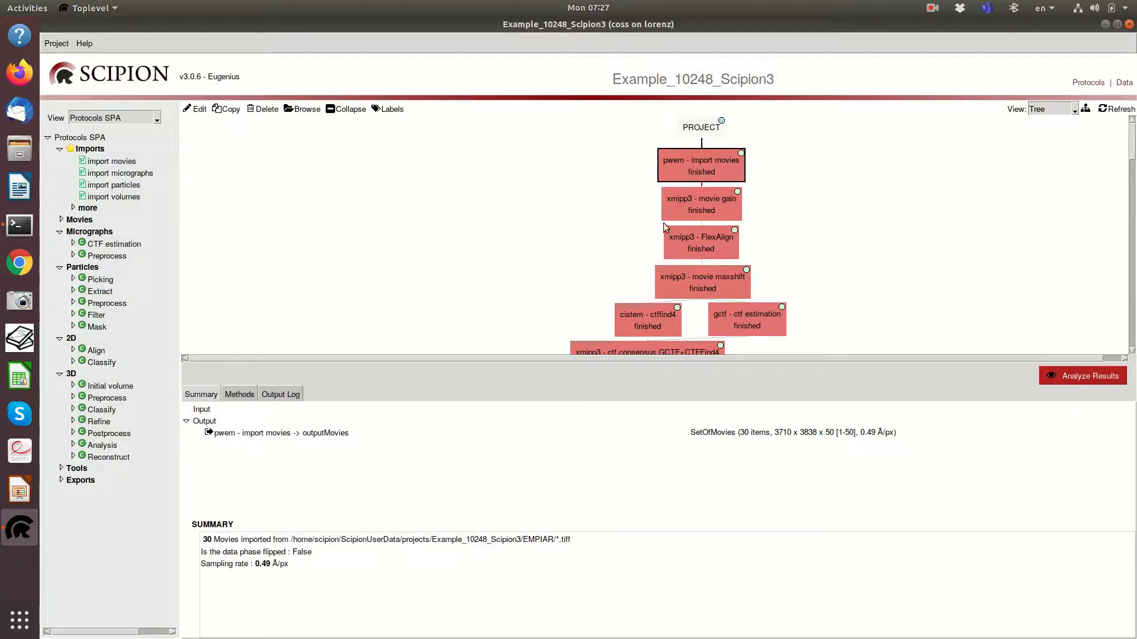
Step: Check the input movies and the gain orientation and residual gain options of the xmipp3 - movie gain protocol, leaving the form unchanged
left_click(694, 199)
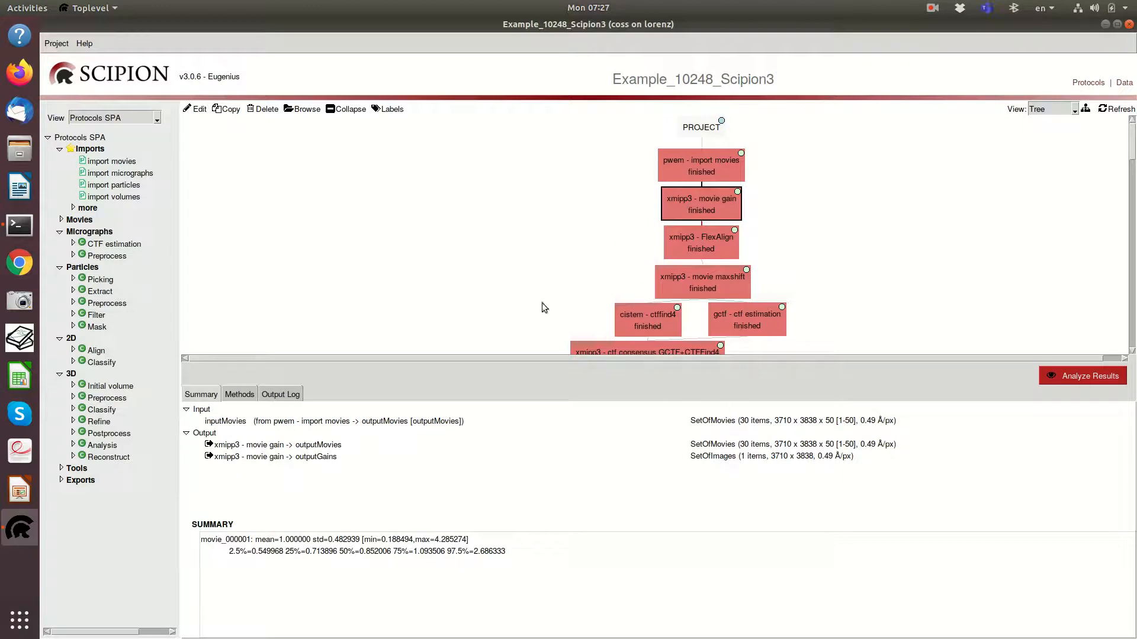
left_click(196, 109)
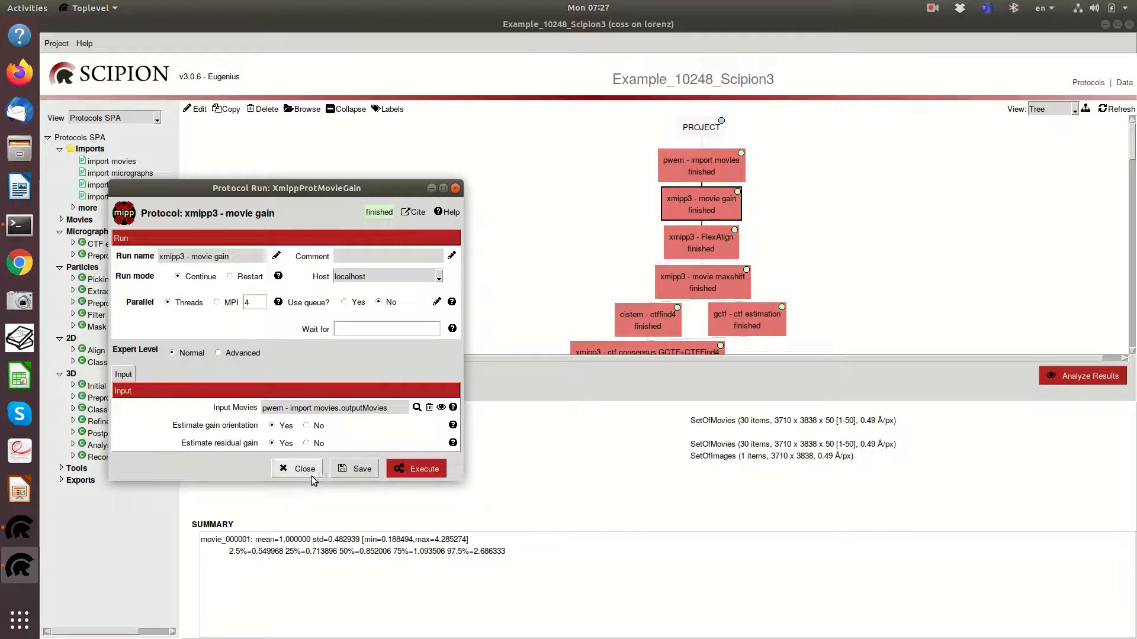
left_click(293, 470)
Step: Compare the input and output summaries of the import movies, movie gain and FlexAlign protocols in the workflow tree
left_click(726, 166)
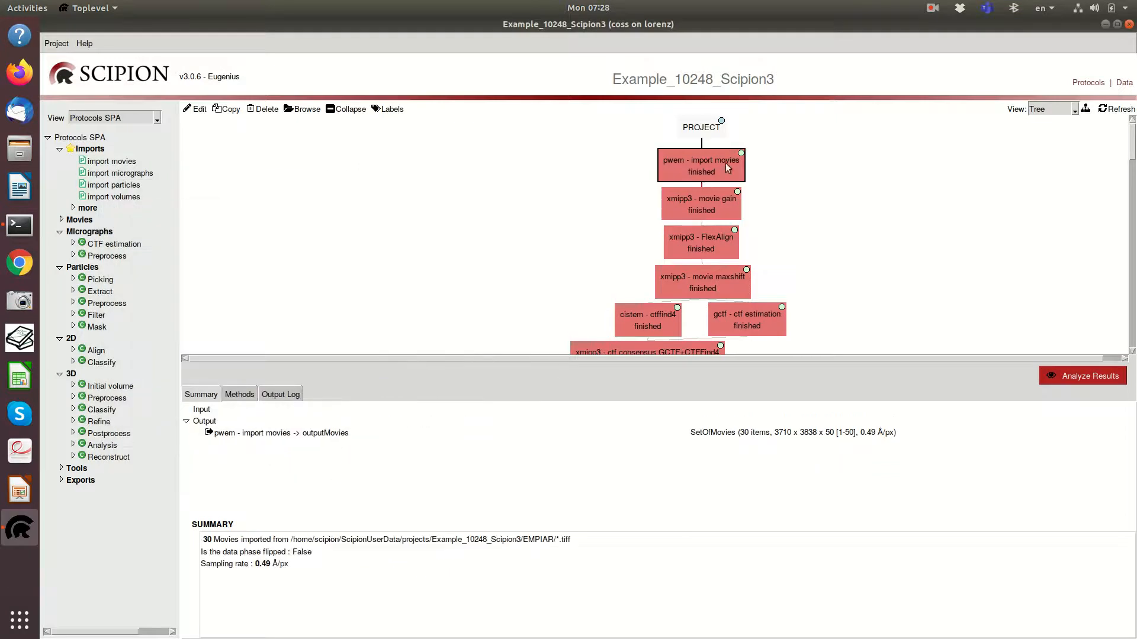
left_click(691, 205)
left_click(704, 243)
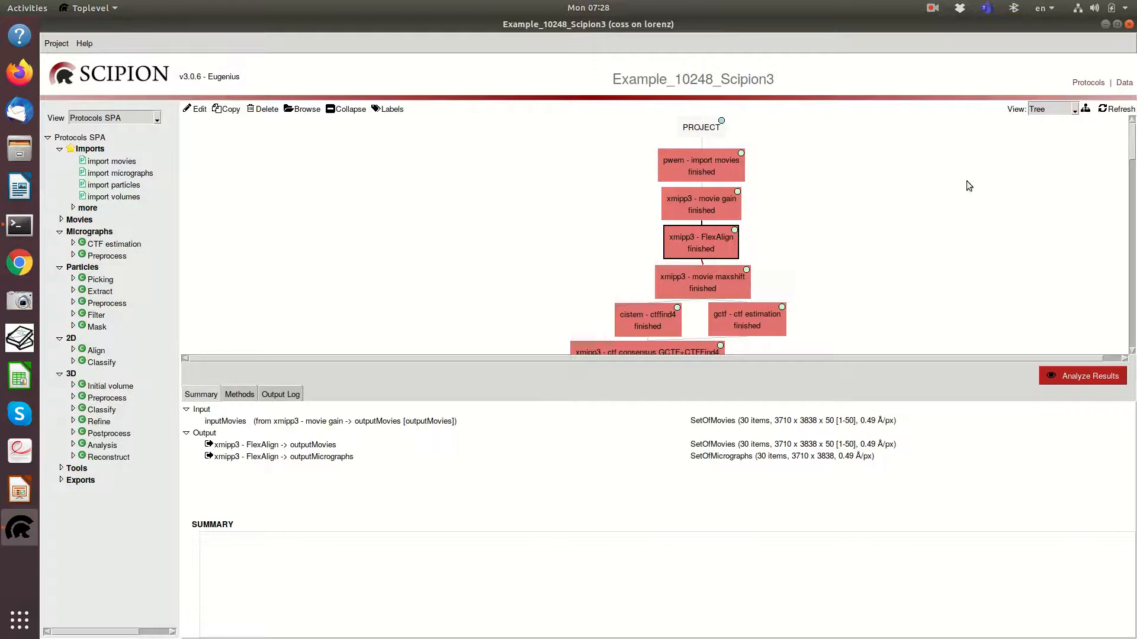
left_click(659, 168)
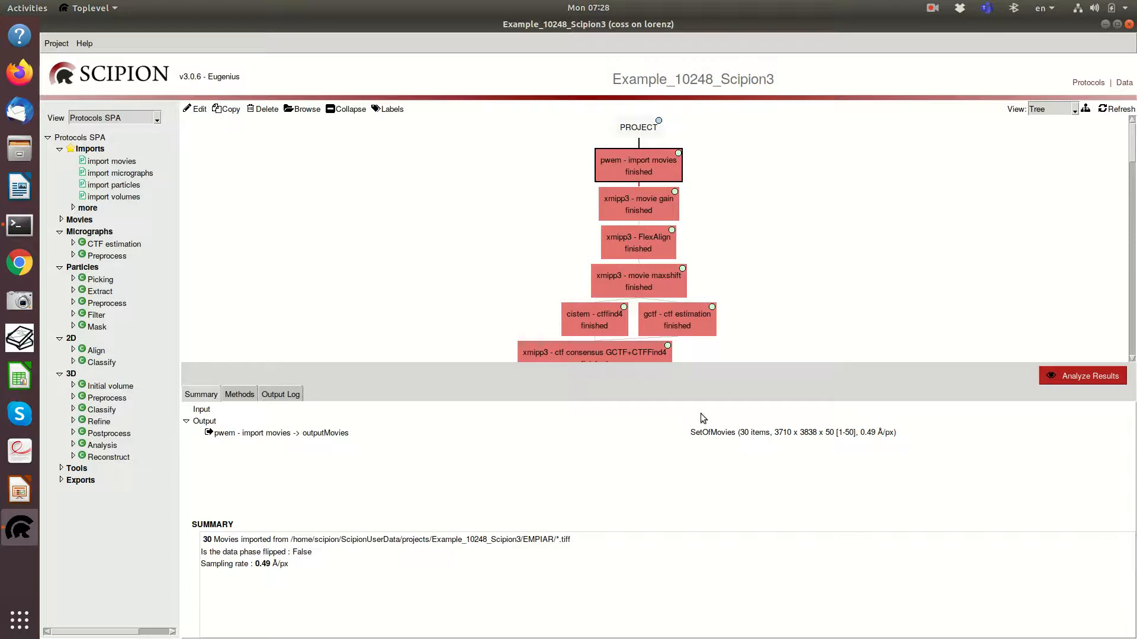
Step: Reopen the xmipp3 - movie gain form to review its gain estimation settings, and close it without executing
left_click(660, 204)
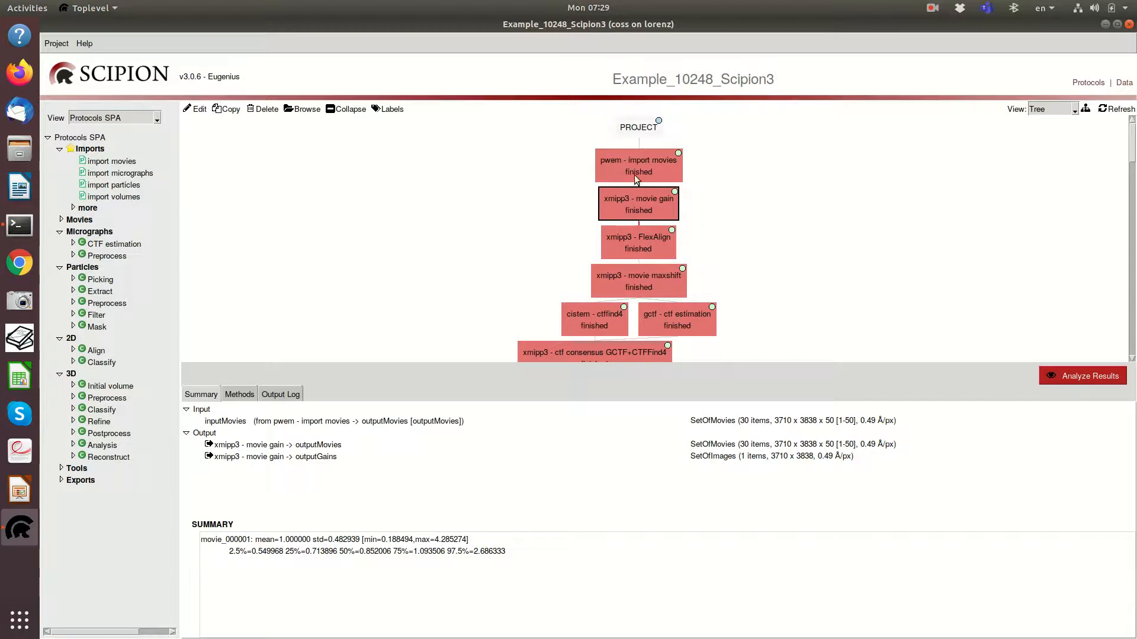
left_click(195, 110)
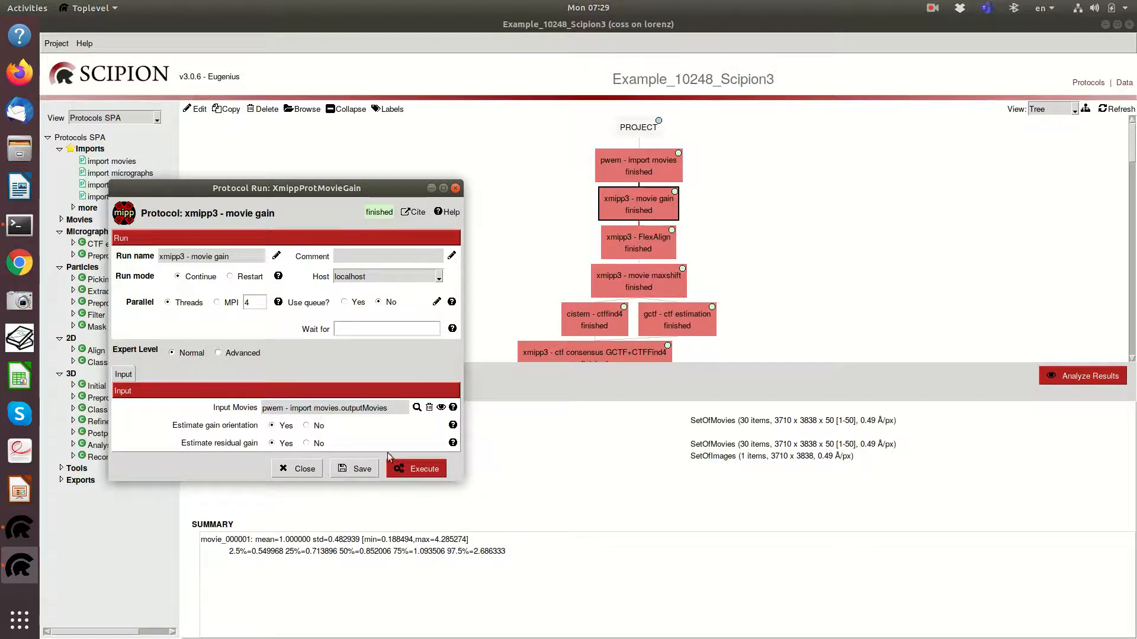
left_click(296, 470)
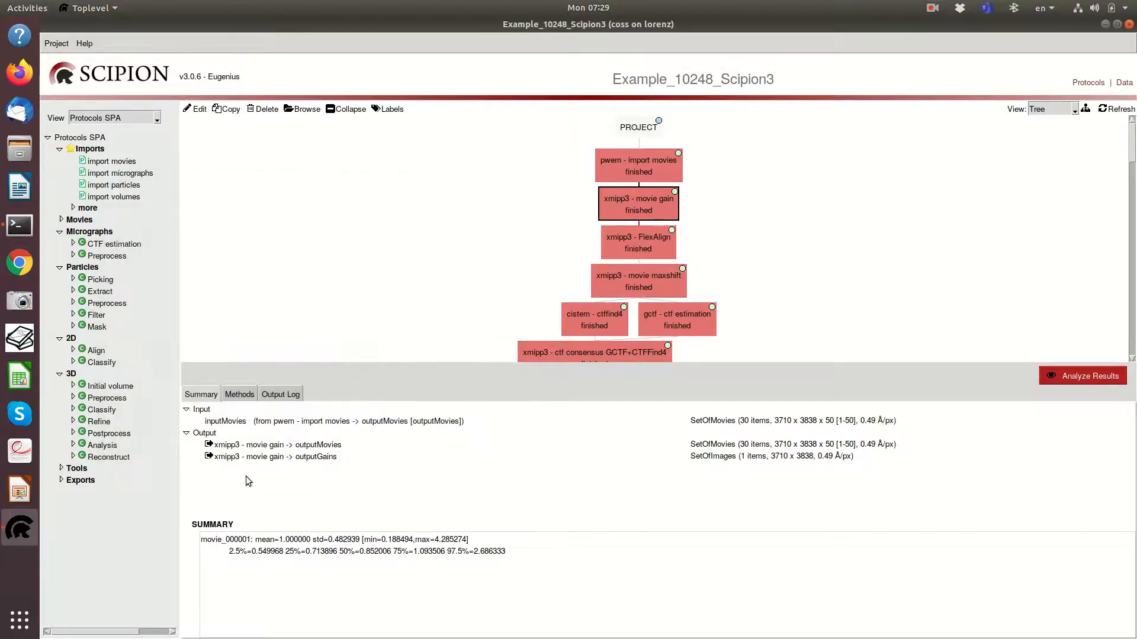
Step: Browse the movie gain run folder and view bestGain.mrc from its extra directory, closing the file browser after inspecting the image
left_click(307, 110)
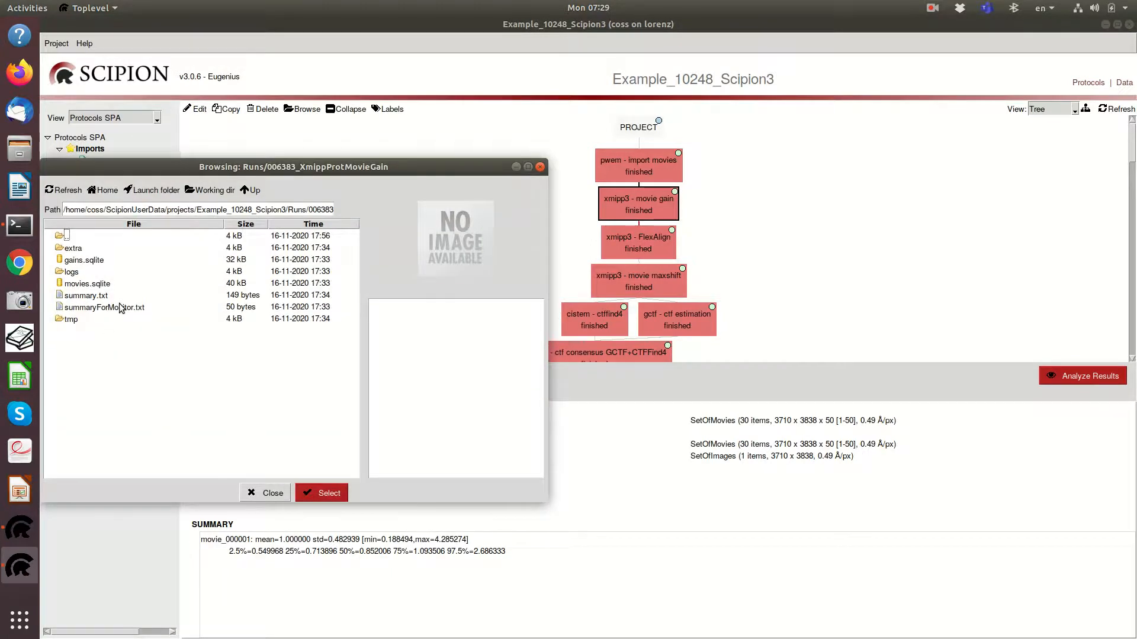
double_click(80, 249)
scroll(121, 317, "down", 5)
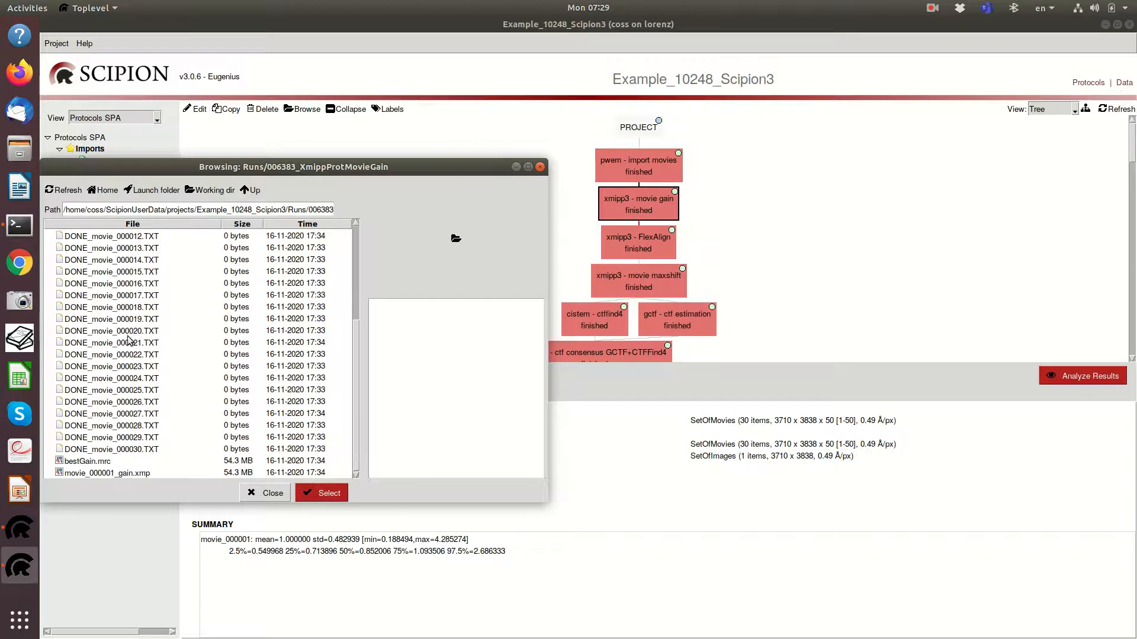
left_click(91, 467)
double_click(91, 467)
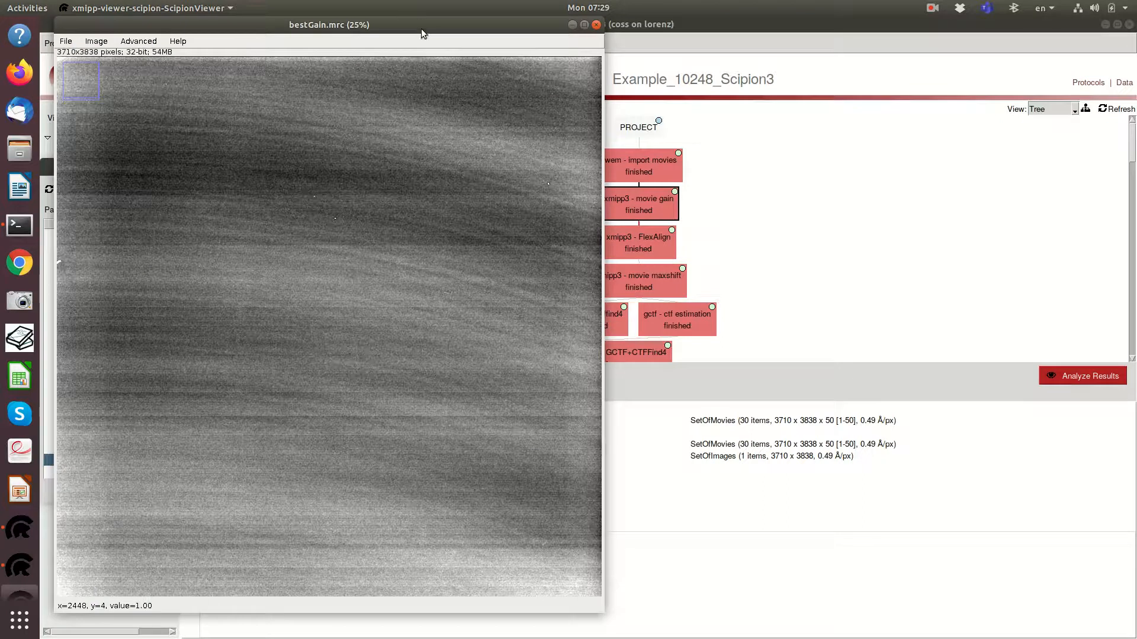
left_click_drag(421, 28, 622, 27)
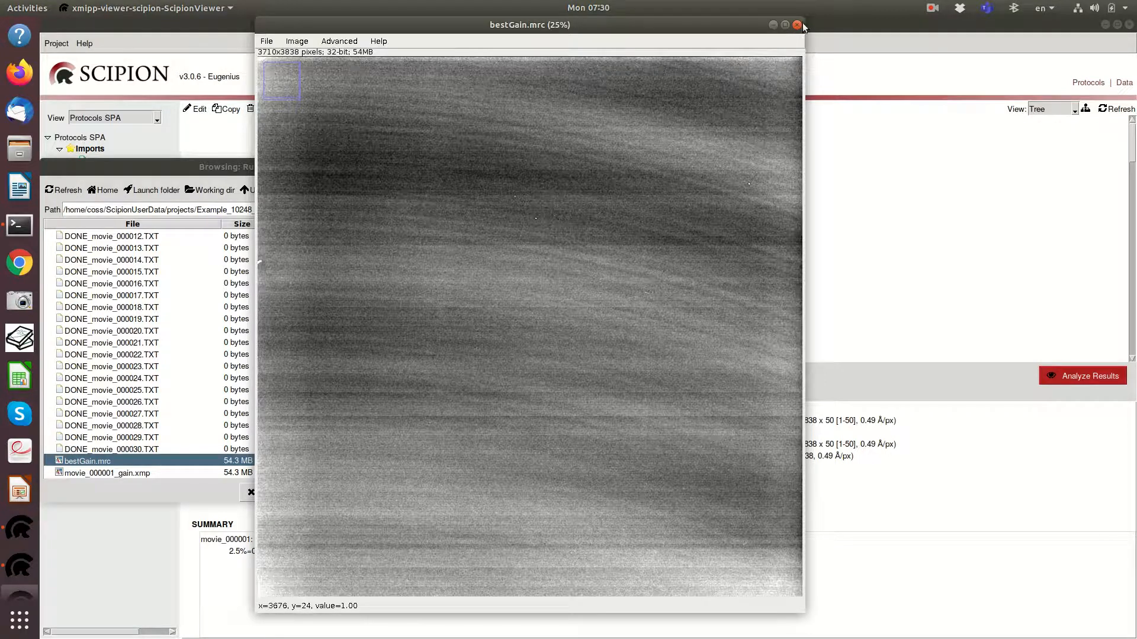
left_click(201, 495)
left_click(261, 495)
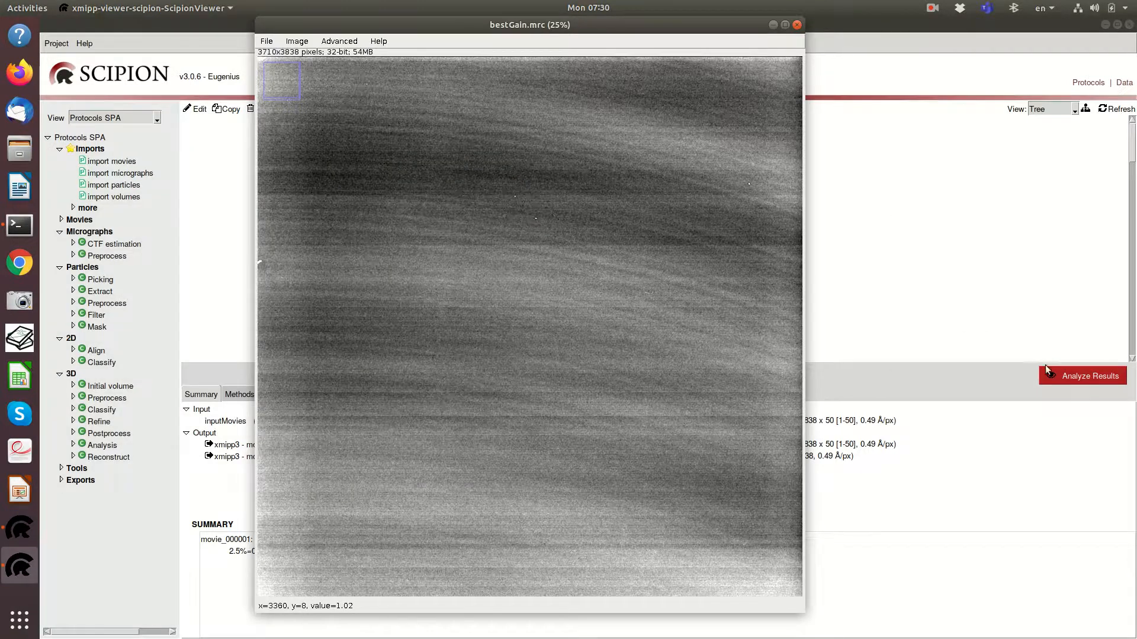
Step: Open the estimated gain image movie_000001_gain.xmp from the movie gain results and launch ImageJ for it
left_click(1082, 374)
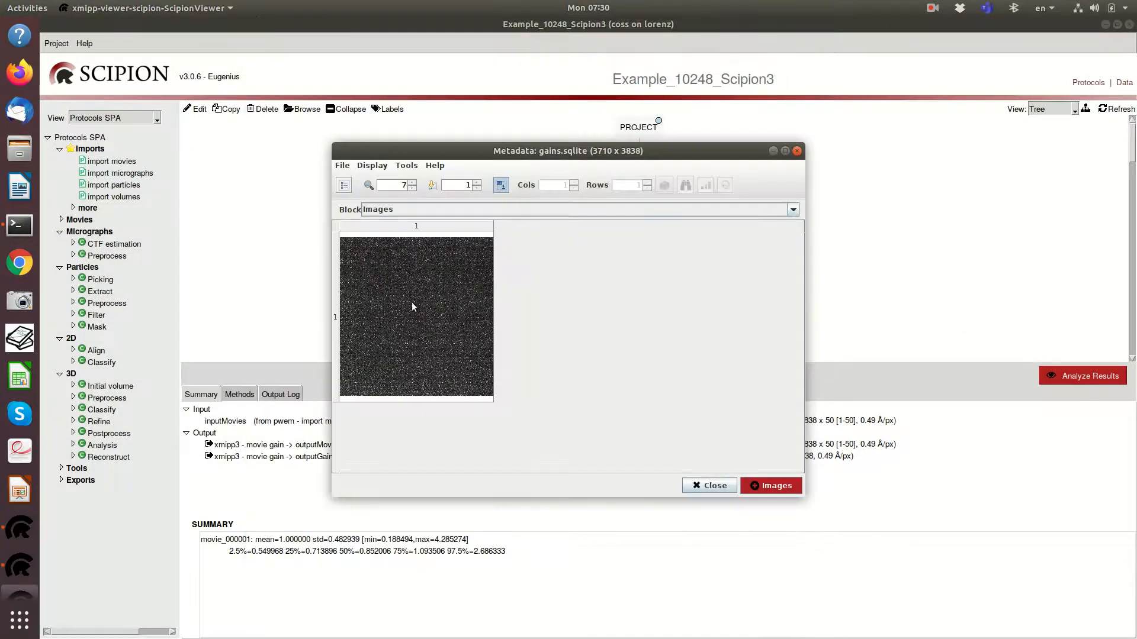
double_click(412, 307)
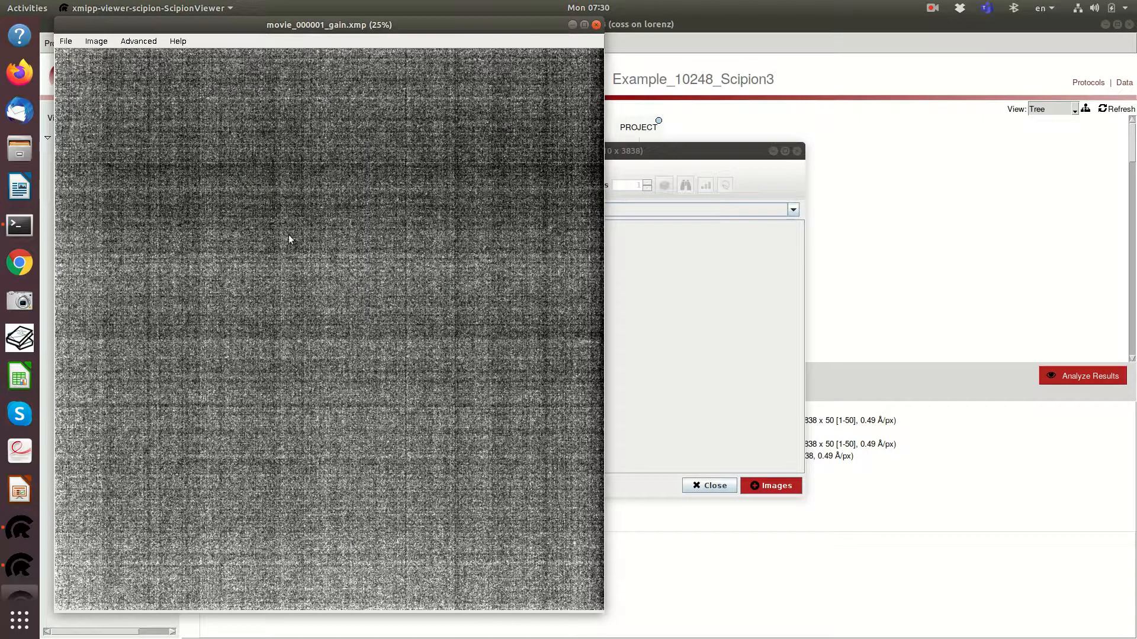
left_click(135, 42)
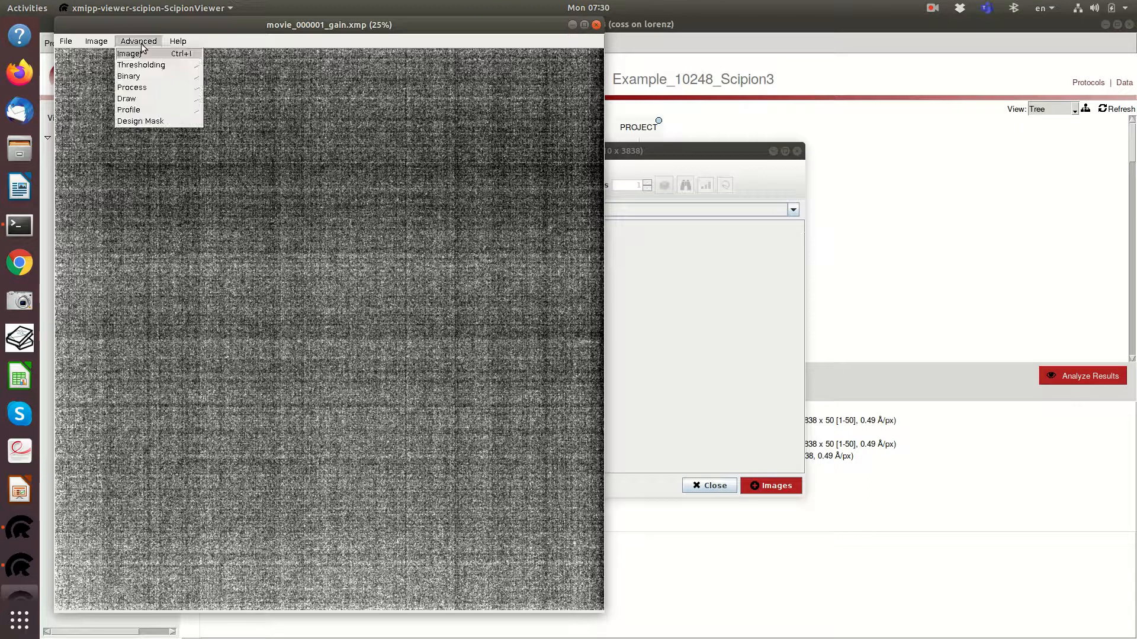
left_click(151, 54)
Step: Plot the gain image's histogram with 256 bins over the pixel value range, and close the viewer windows after examining it
left_click(764, 41)
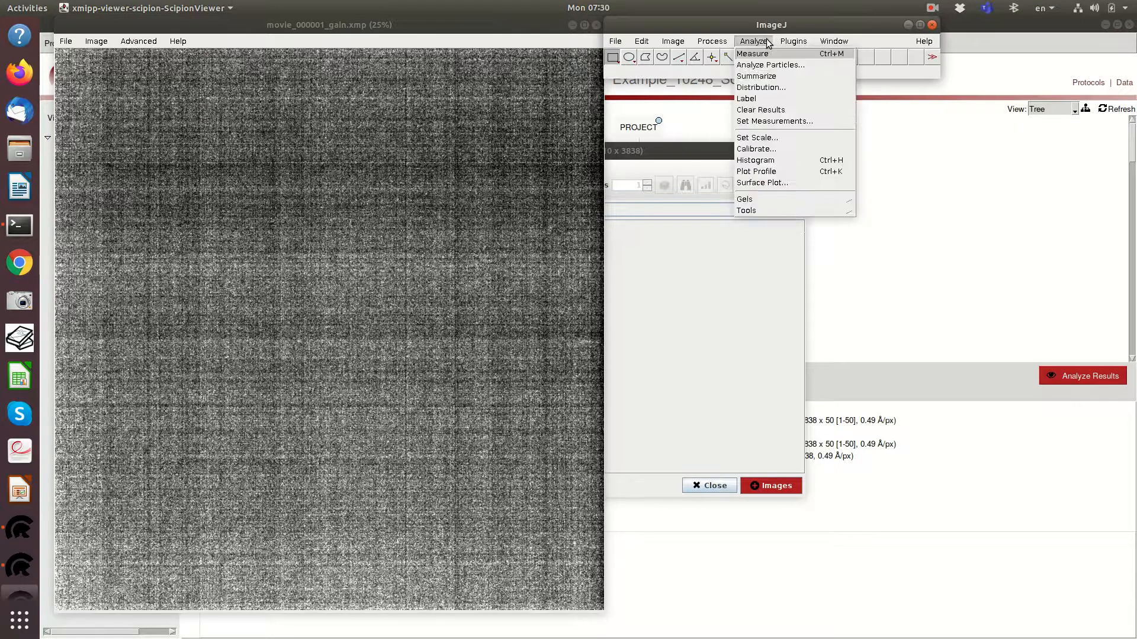
left_click(773, 158)
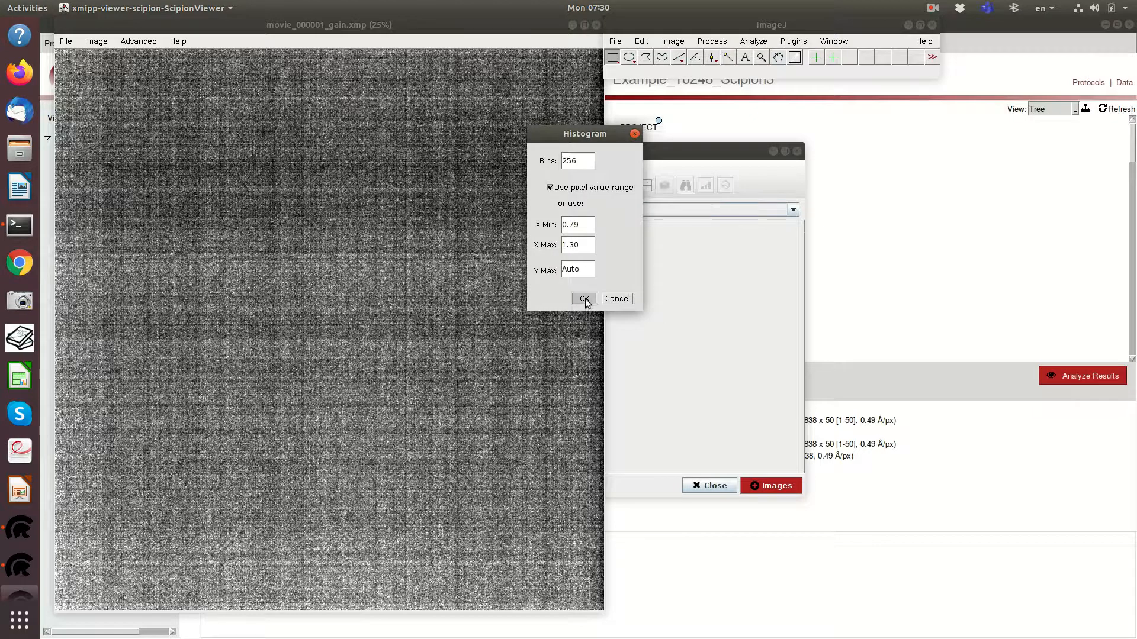
left_click(584, 299)
left_click_drag(149, 34, 726, 94)
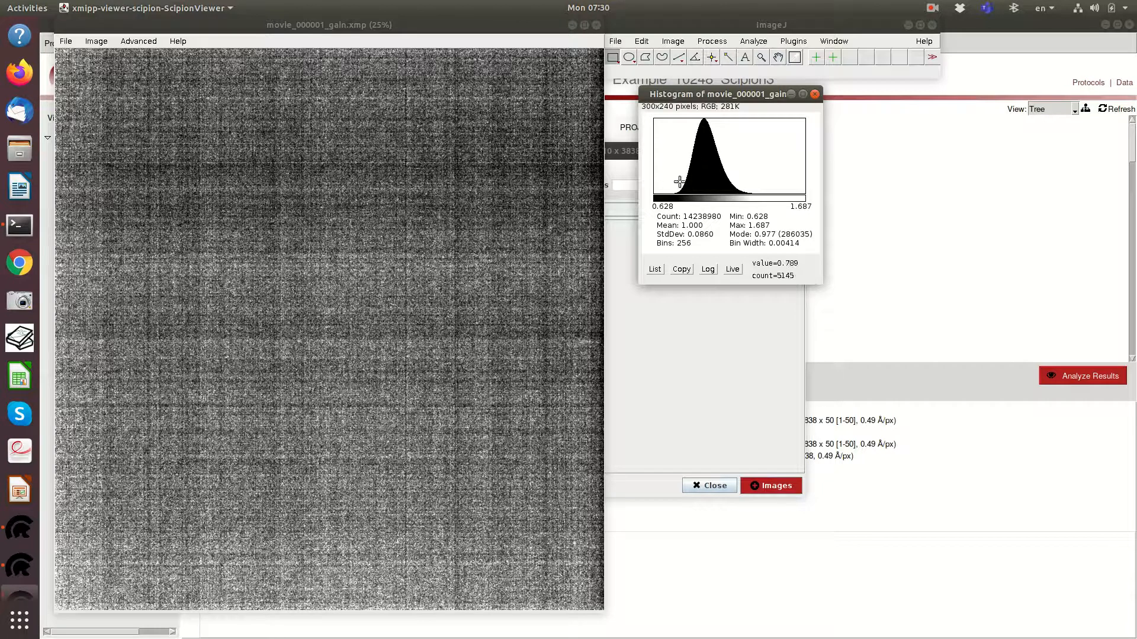
left_click_drag(742, 93, 711, 100)
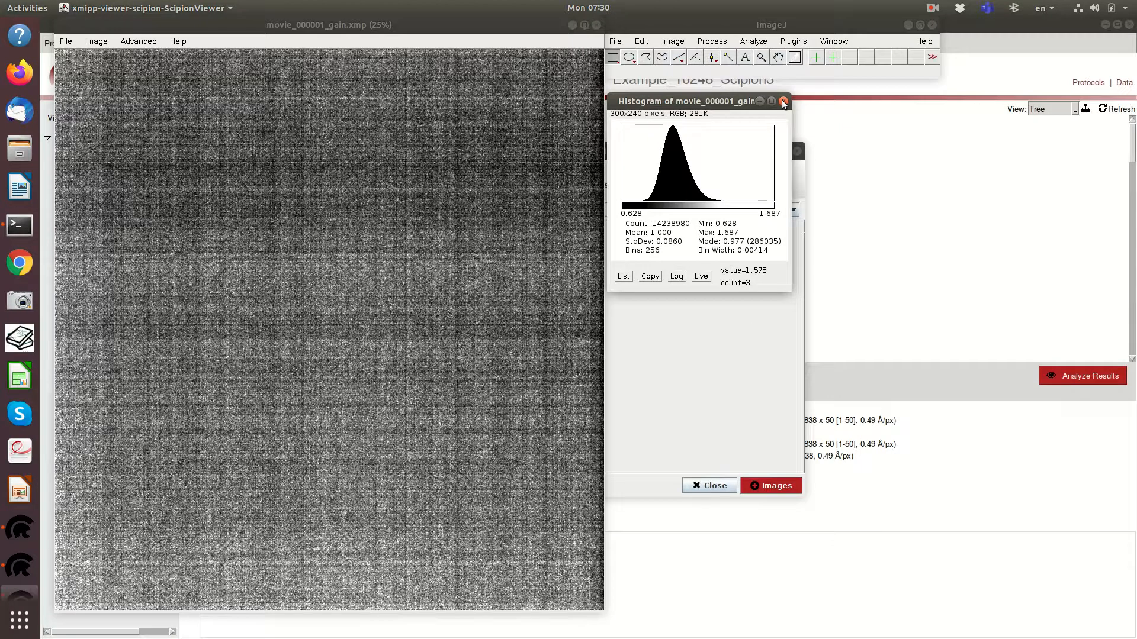
left_click(783, 103)
left_click(597, 24)
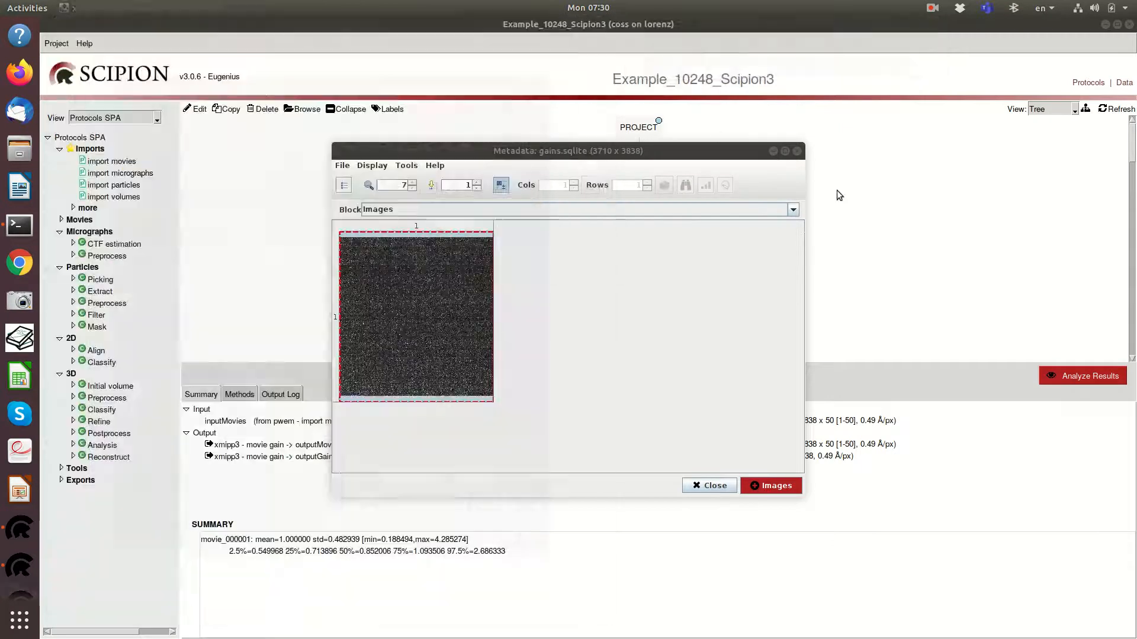
left_click(797, 150)
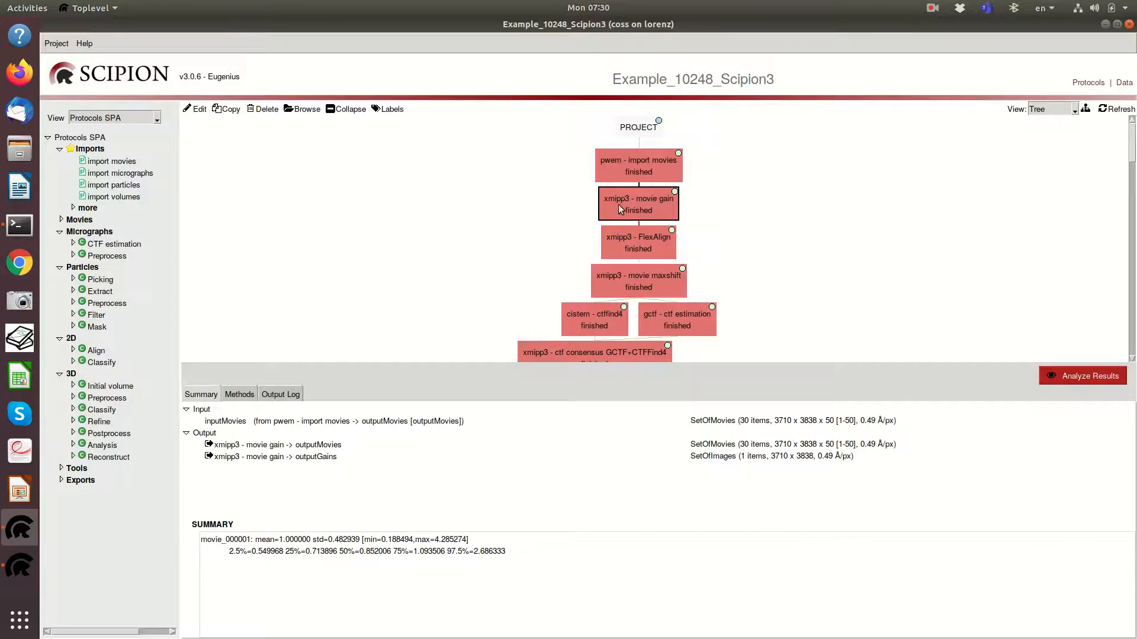
Step: Check the movie gain output movies and the FlexAlign summary, and list the alternative protocols in the Movies category
left_click(718, 446)
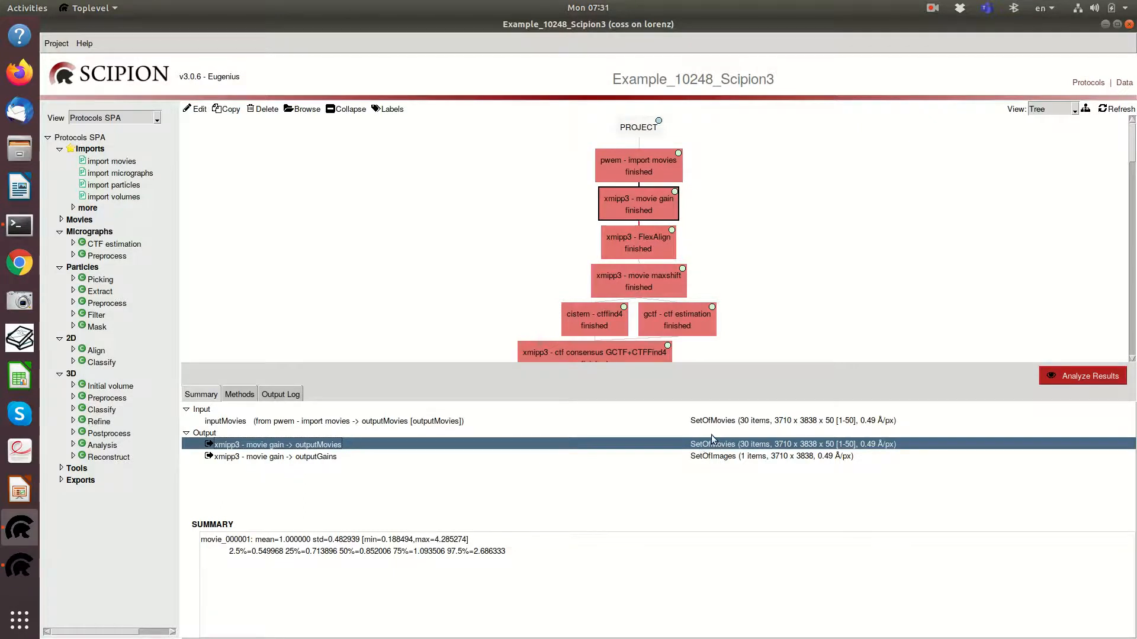
left_click(614, 238)
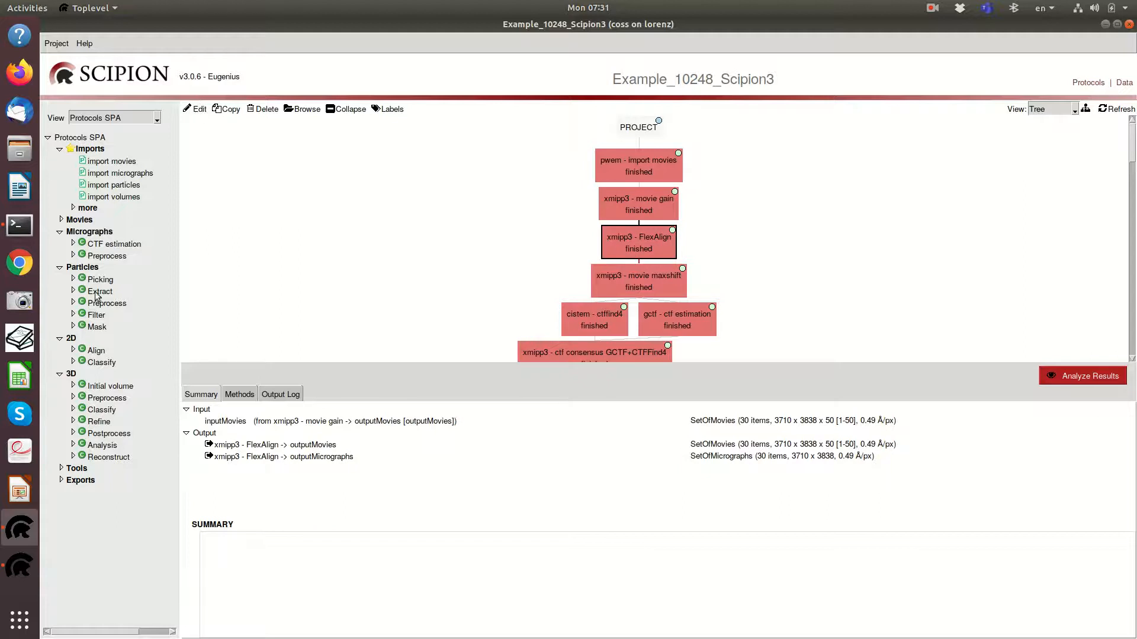
left_click(60, 220)
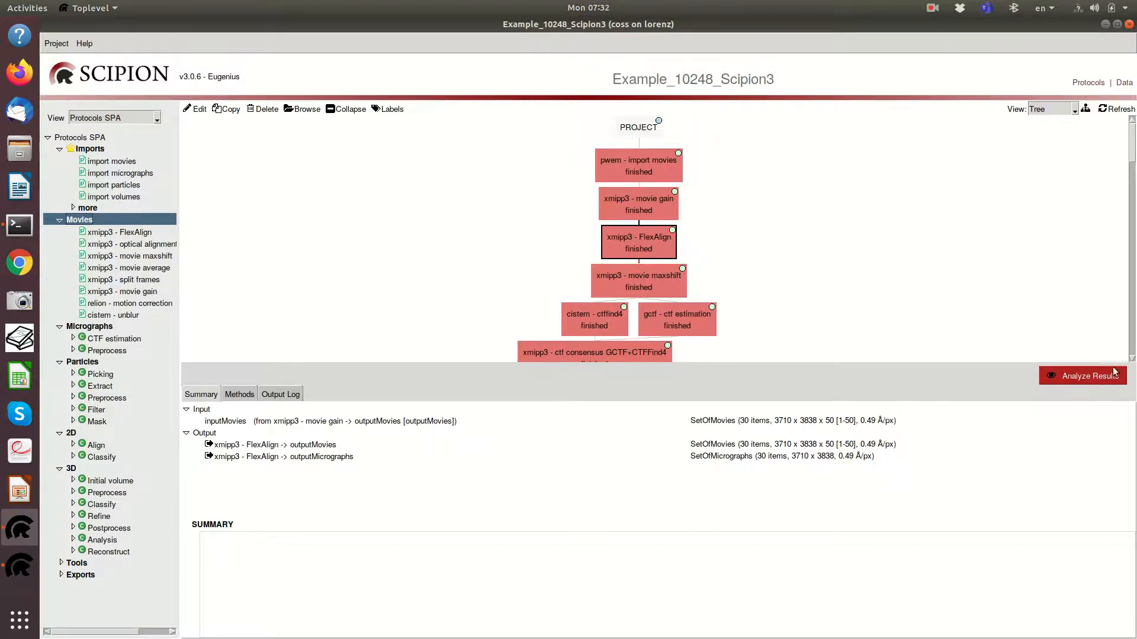
Step: View the first aligned micrograph from the FlexAlign results, and return to the project window
left_click(1069, 379)
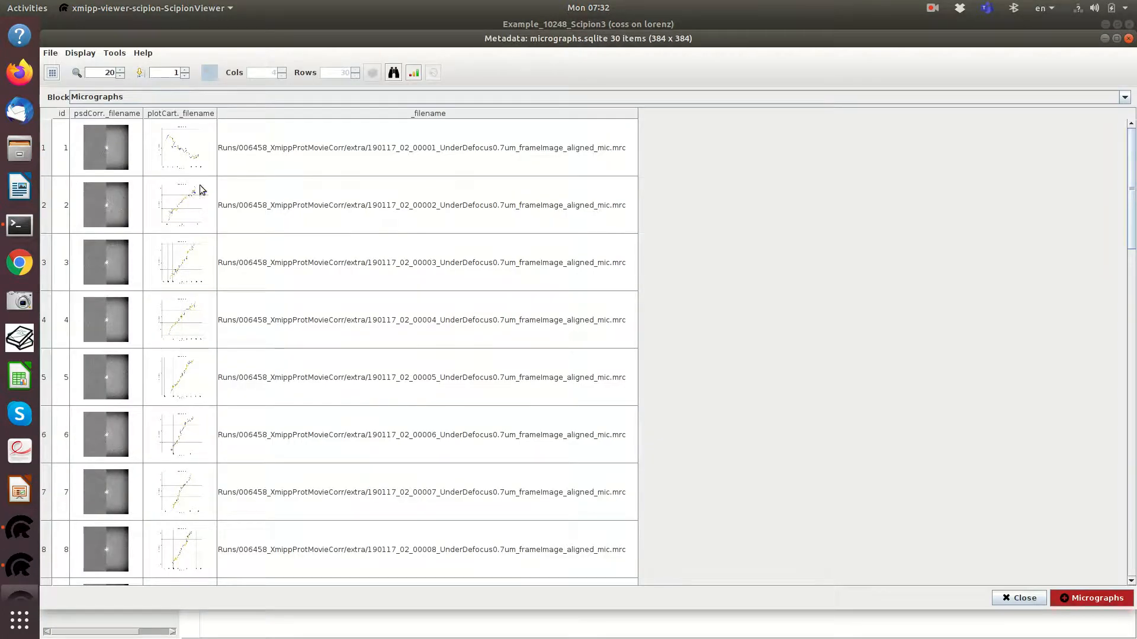
double_click(360, 139)
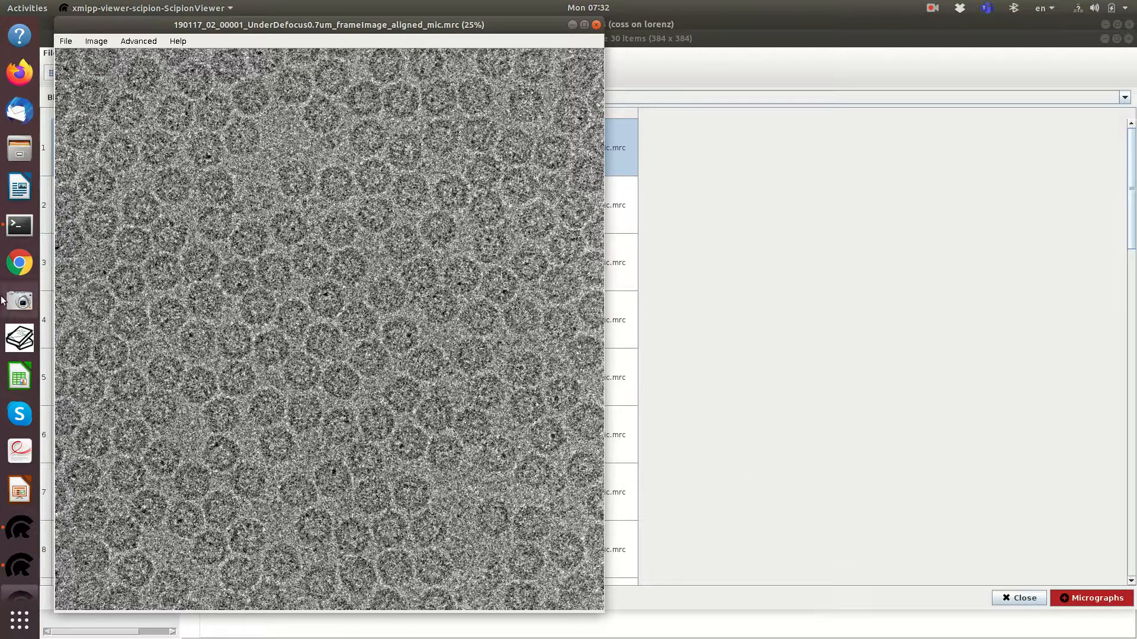
left_click(21, 531)
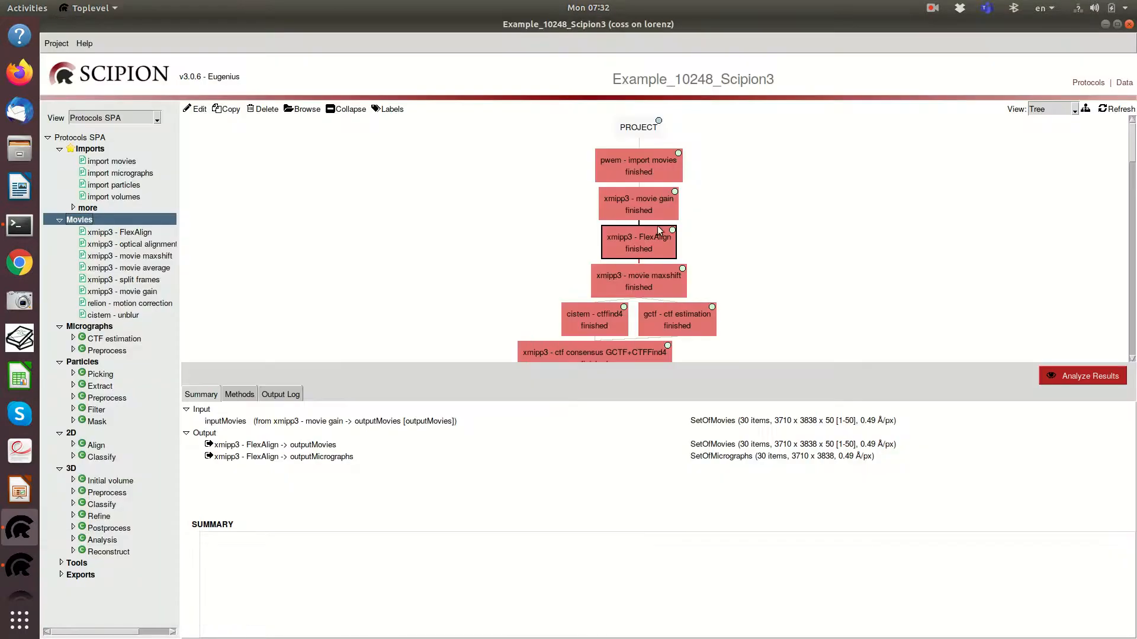
Step: Open the FlexAlign output movie set and view the frames of 190117_02_00006_UnderDefocus0.7um_frameImage.tiff
left_click(750, 445)
double_click(751, 444)
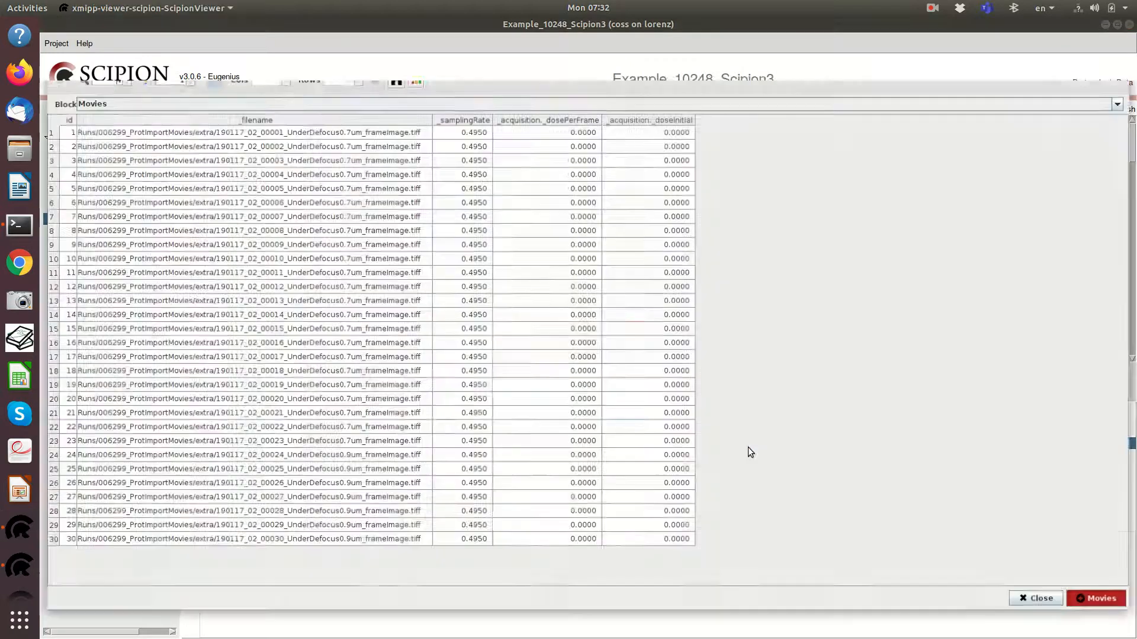
left_click(330, 199)
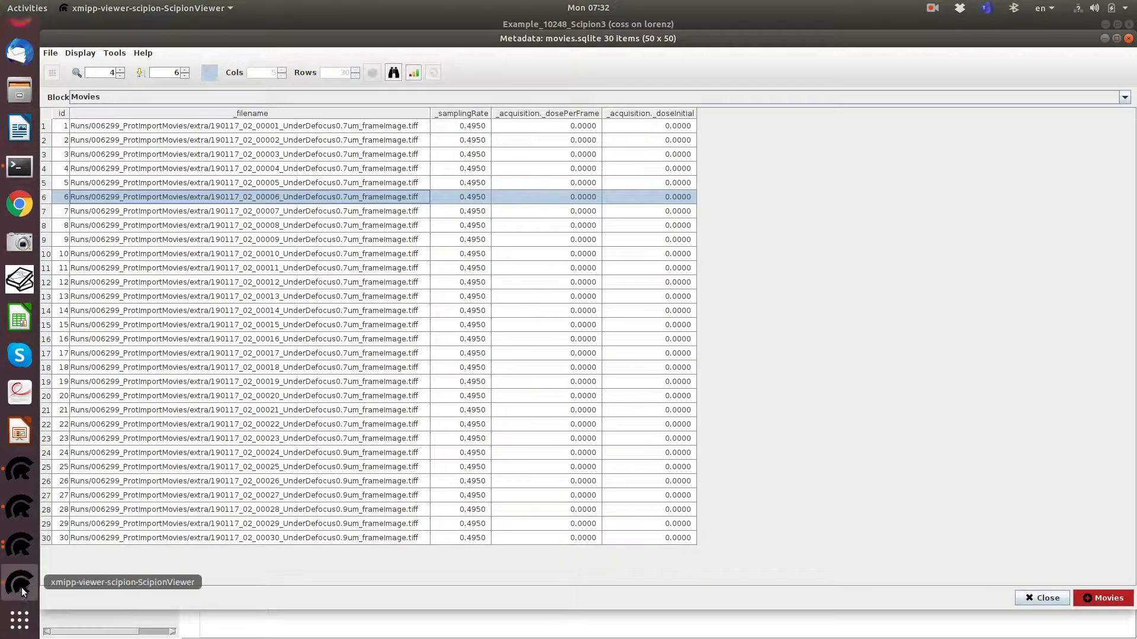
double_click(344, 217)
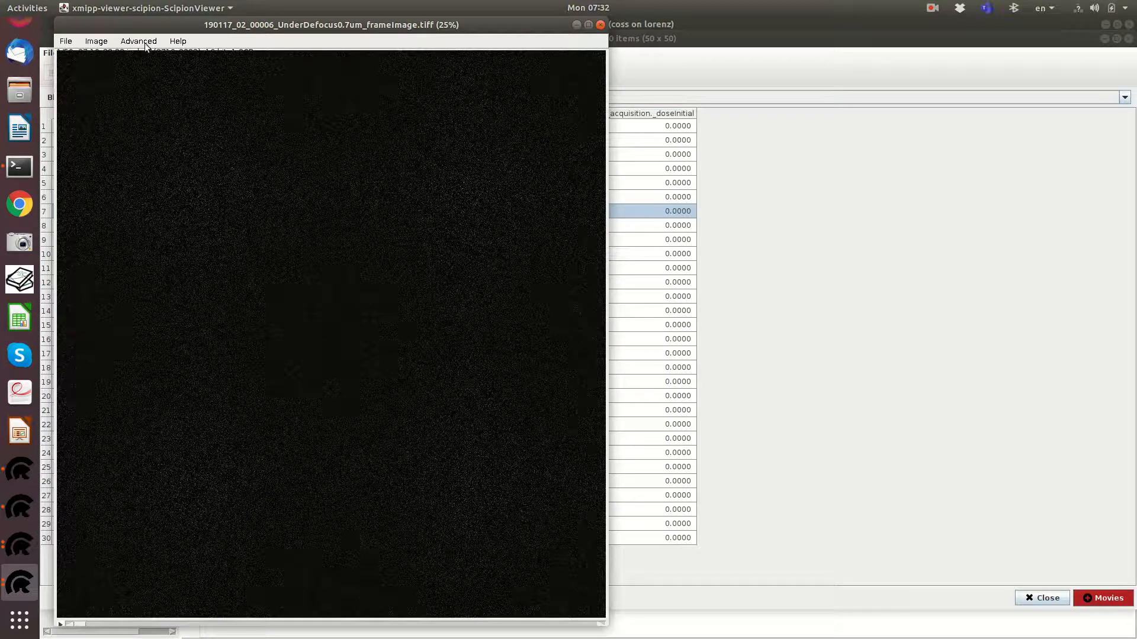
Step: Enhance the contrast of the displayed movie frame with 0.3% saturated pixels
left_click(96, 41)
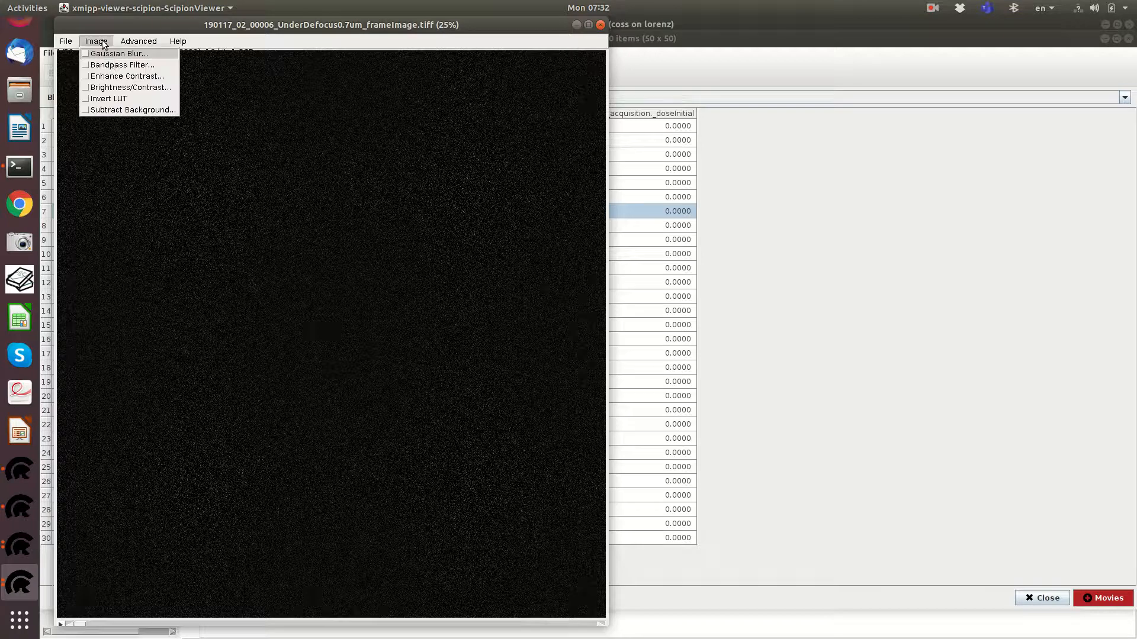
left_click(128, 78)
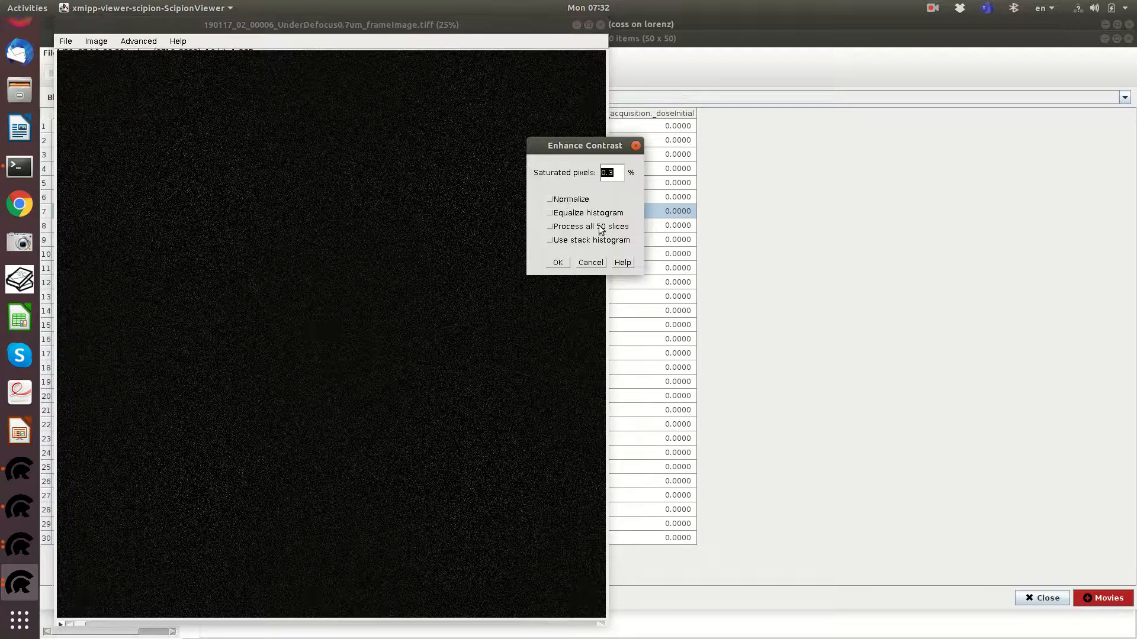
left_click(557, 263)
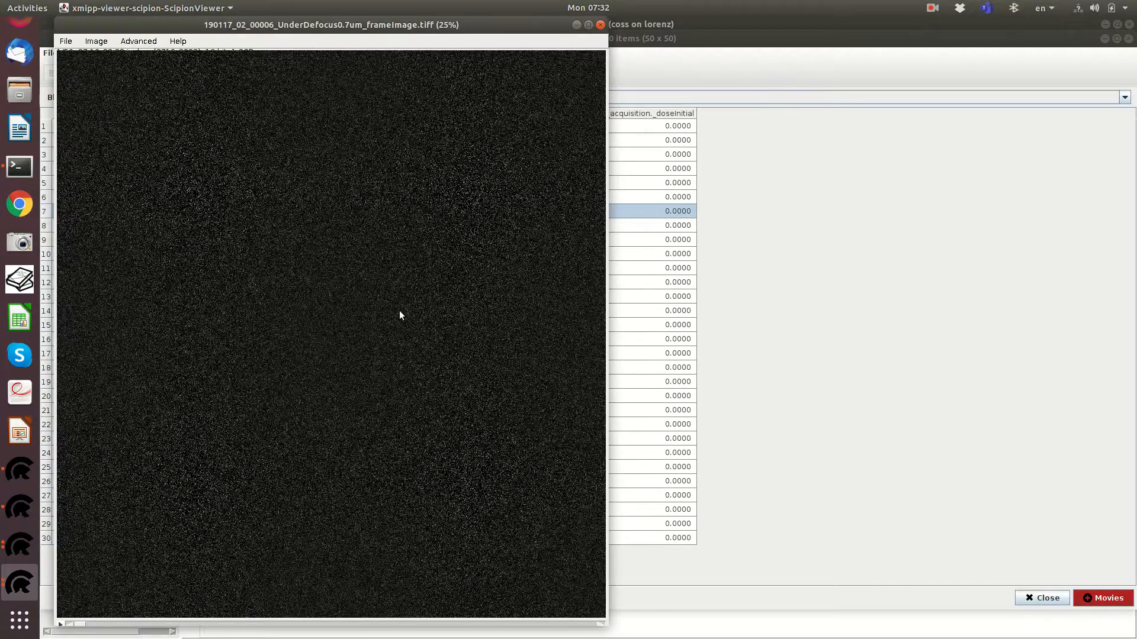
Step: Inspect the movie frame's pixels at 400% magnification using ImageJ's magnifying tool, and close the frame viewer and movie list
left_click(135, 40)
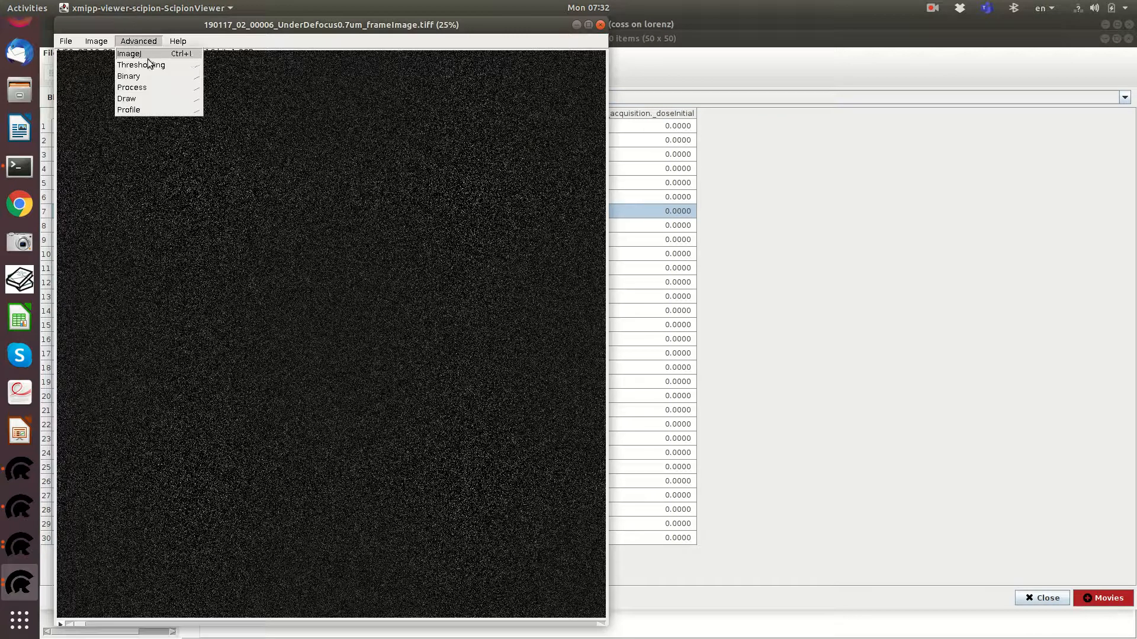
left_click(151, 58)
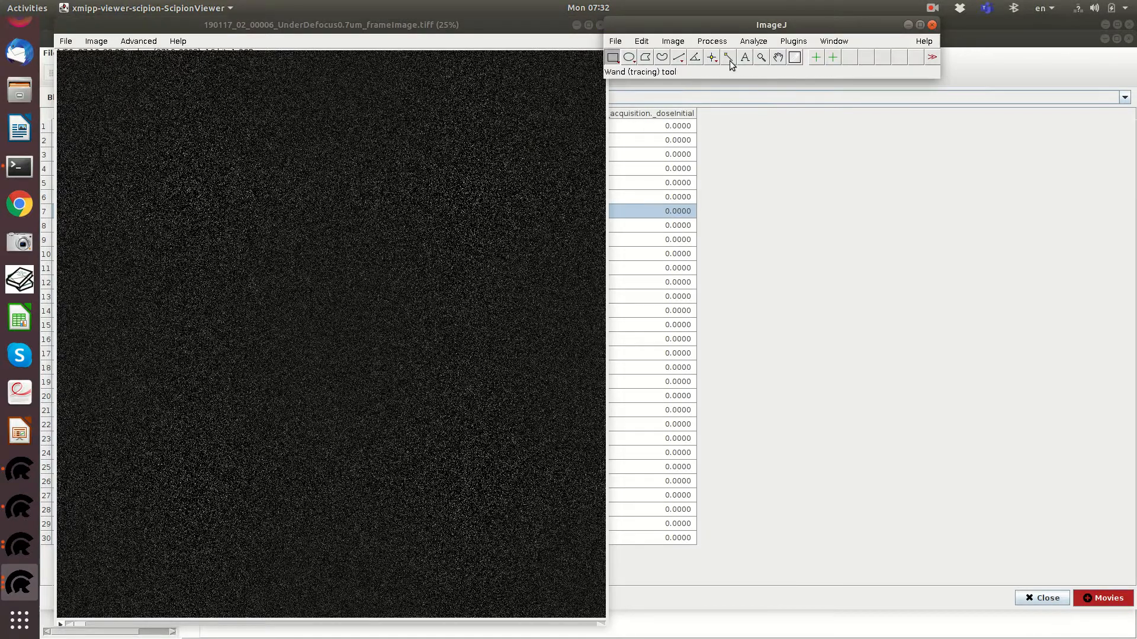
left_click(761, 58)
left_click(334, 196)
left_click(335, 197)
left_click(333, 197)
left_click(332, 197)
left_click(333, 198)
left_click(332, 197)
left_click(332, 197)
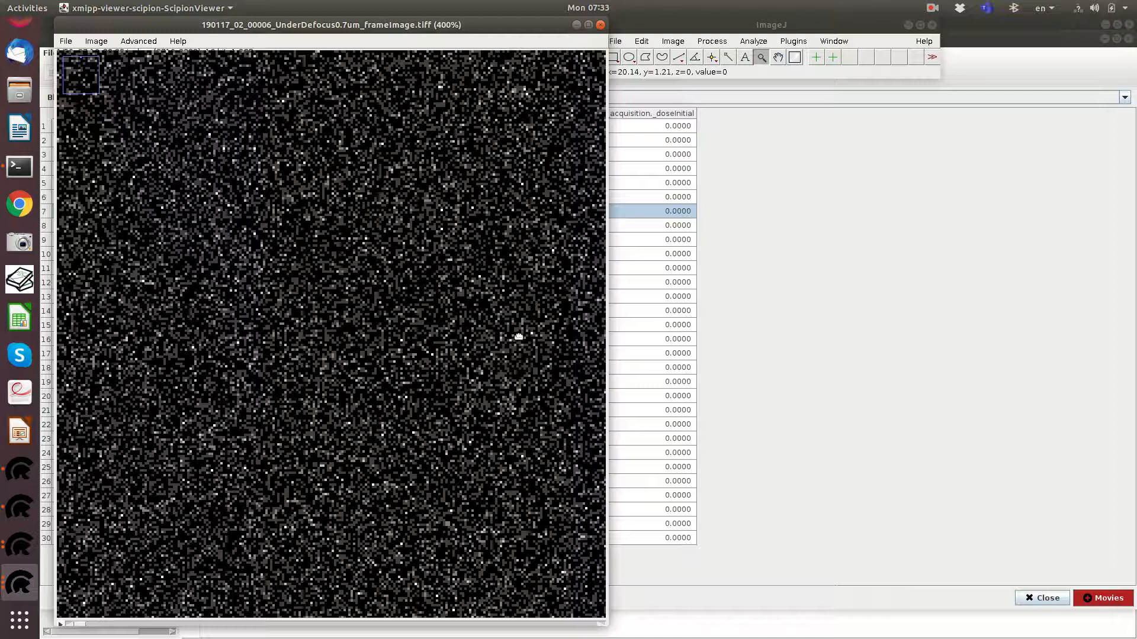
left_click(601, 25)
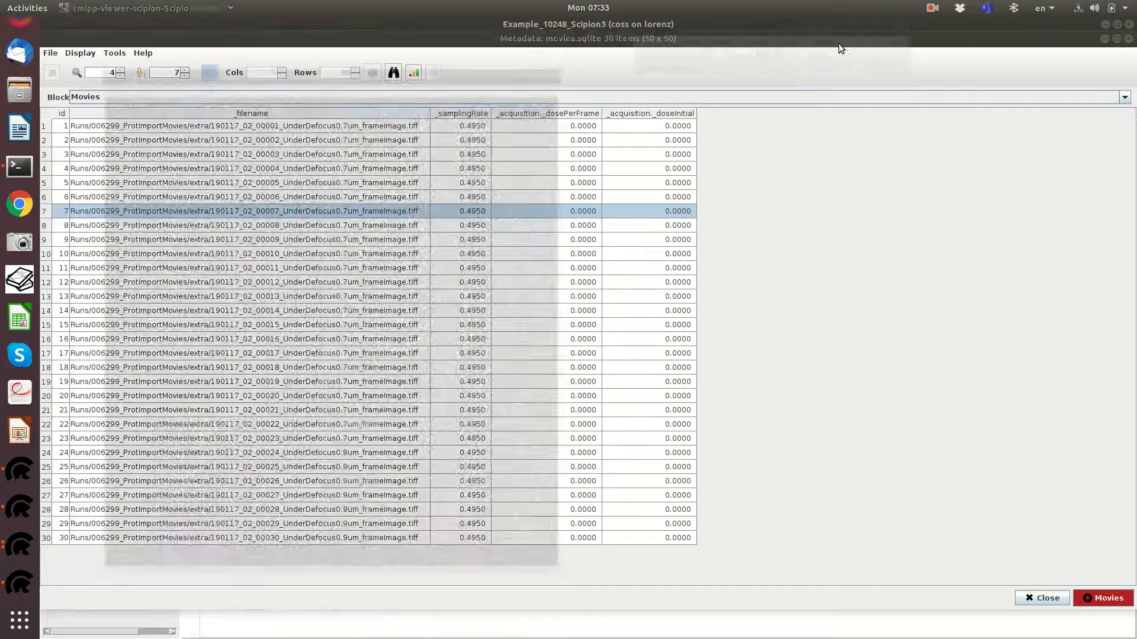
left_click(1129, 38)
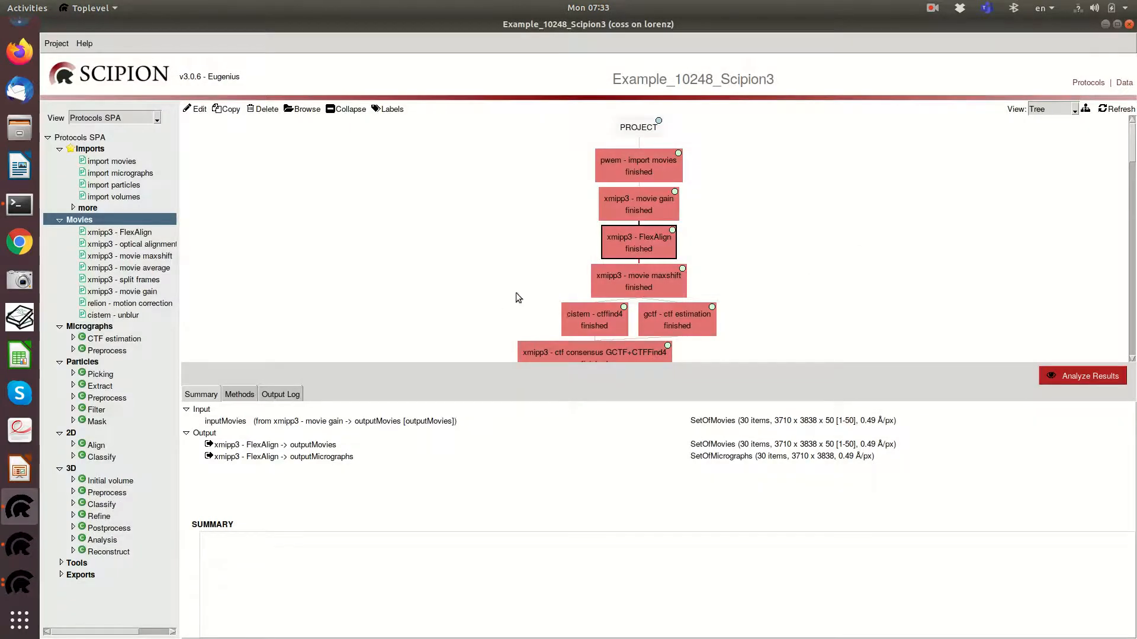
Step: Review the FlexAlign protocol's settings, including maximal resolution and the frames to align, and close the form without changes
left_click(200, 109)
left_click_drag(299, 457, 229, 456)
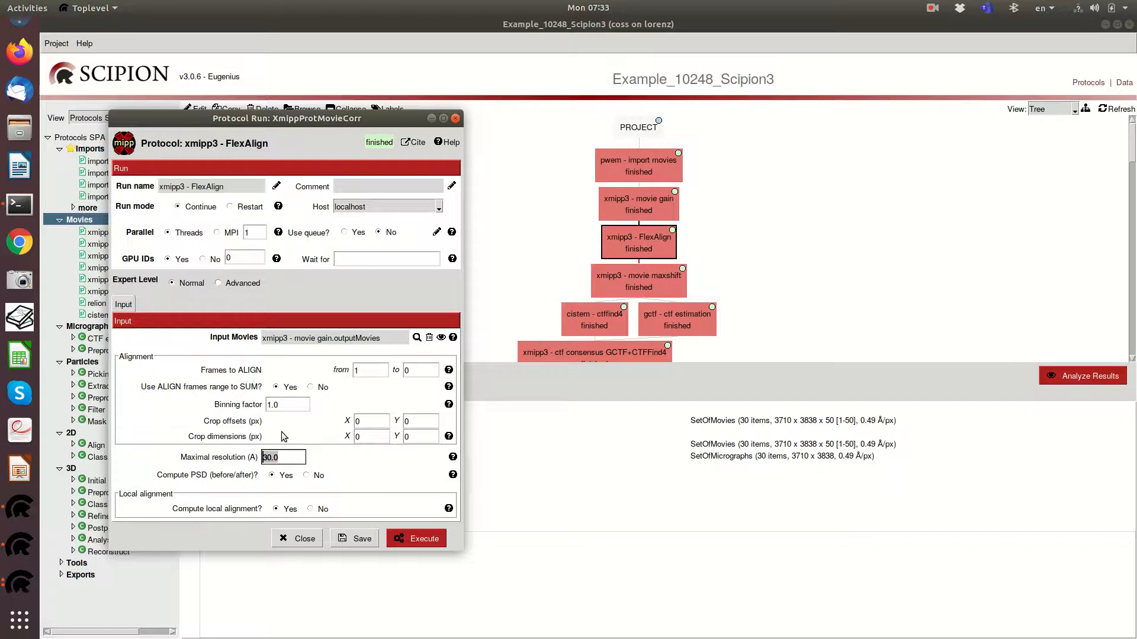
left_click(428, 368)
left_click(301, 538)
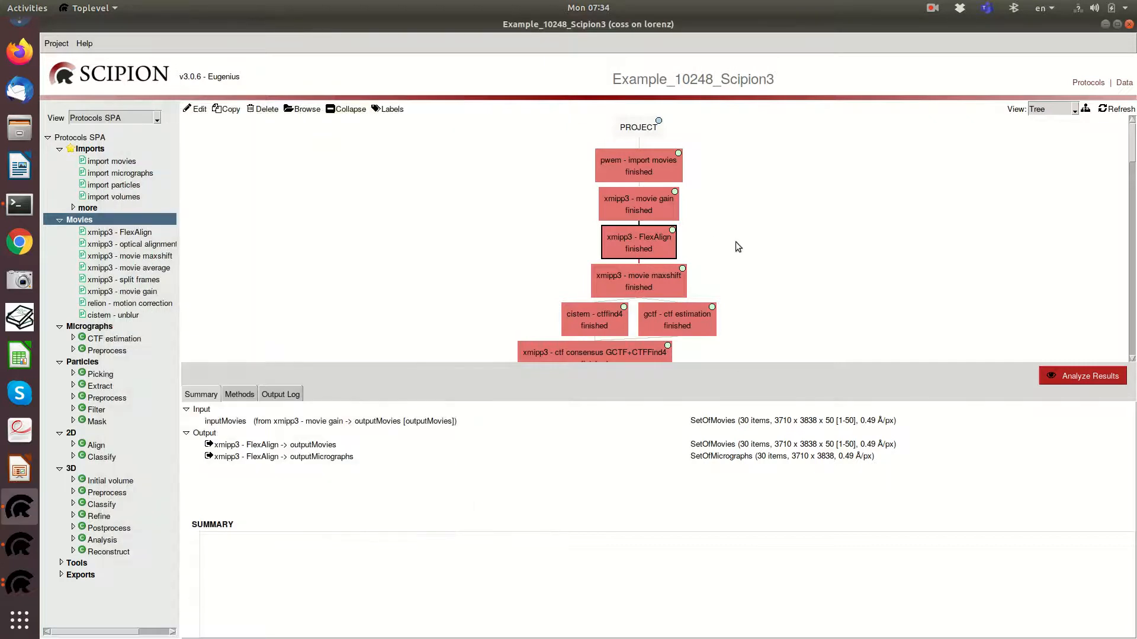
Step: Bring the first aligned micrograph's viewer to the front, examine the particles, and close it
left_click(22, 588)
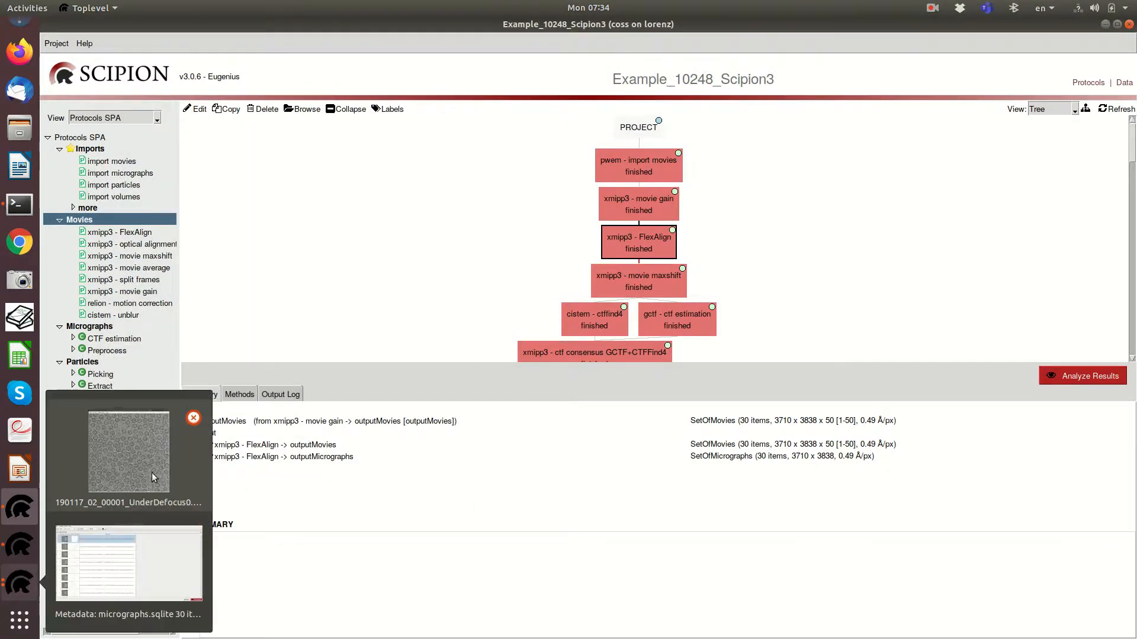
left_click(162, 437)
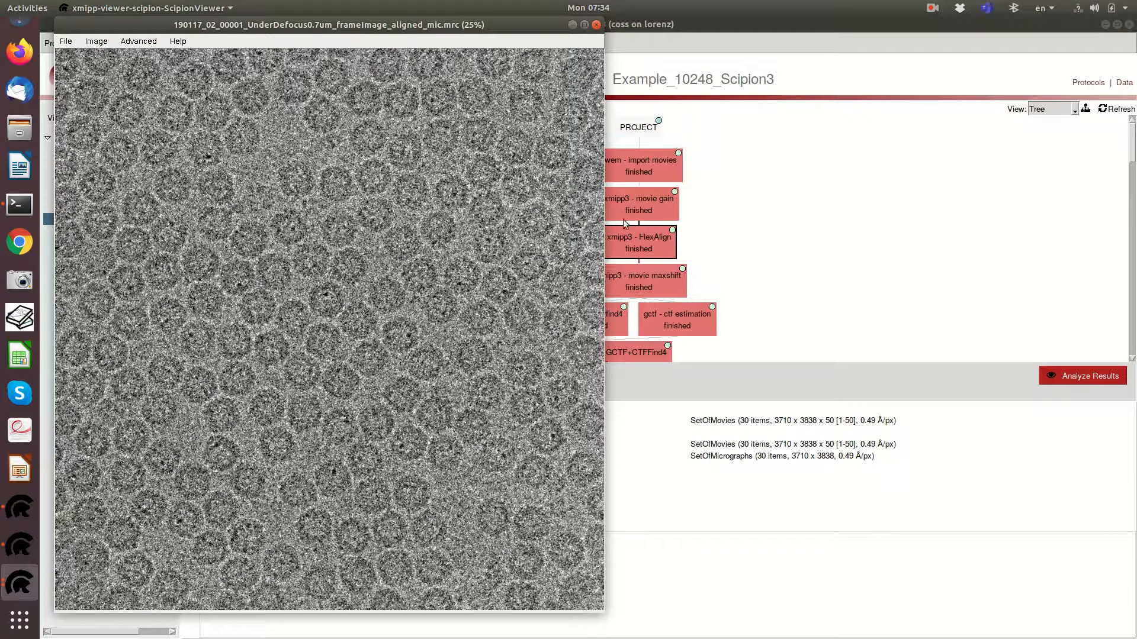
mouse_move(623, 220)
left_click(592, 28)
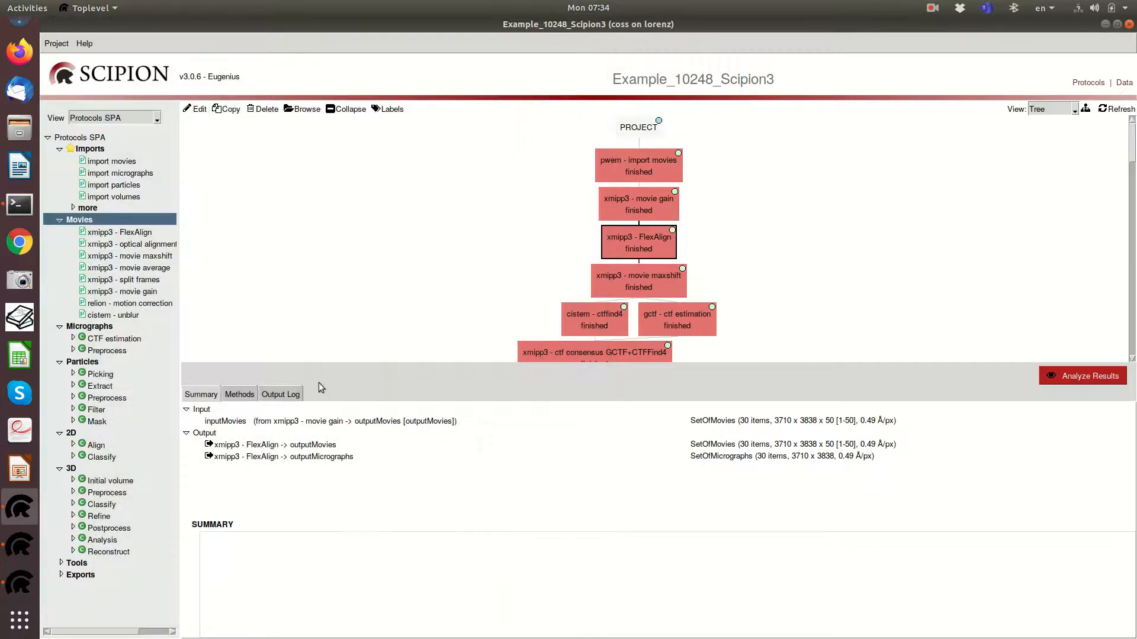
Step: Return to the micrographs table, examine the first micrograph's Cartesian drift plot, and close the plot
left_click(28, 591)
left_click(177, 152)
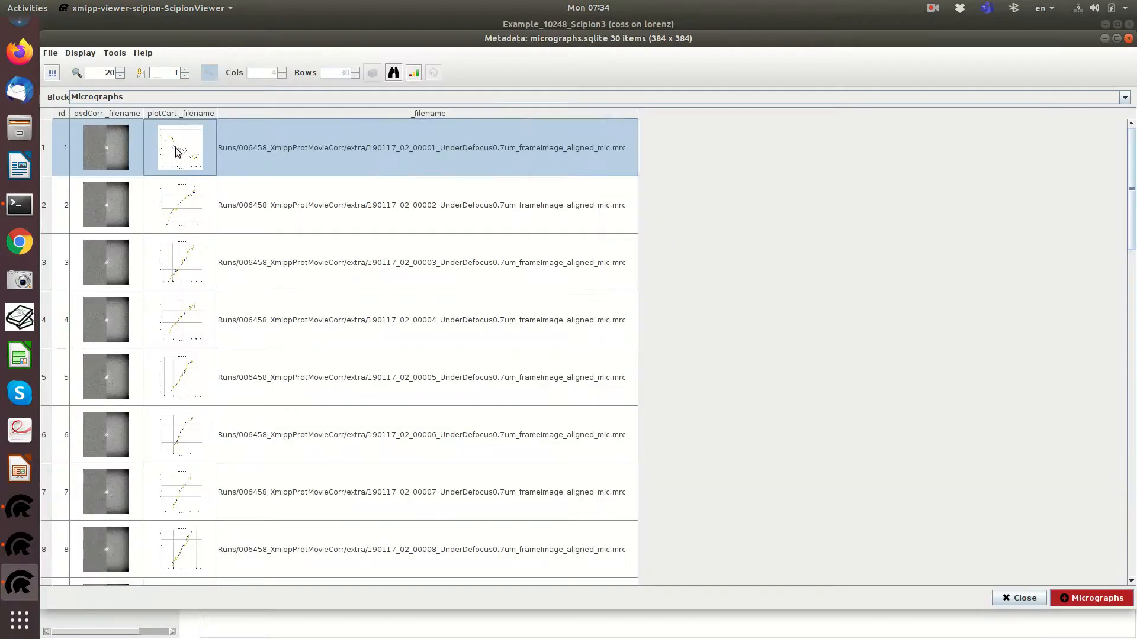
double_click(178, 153)
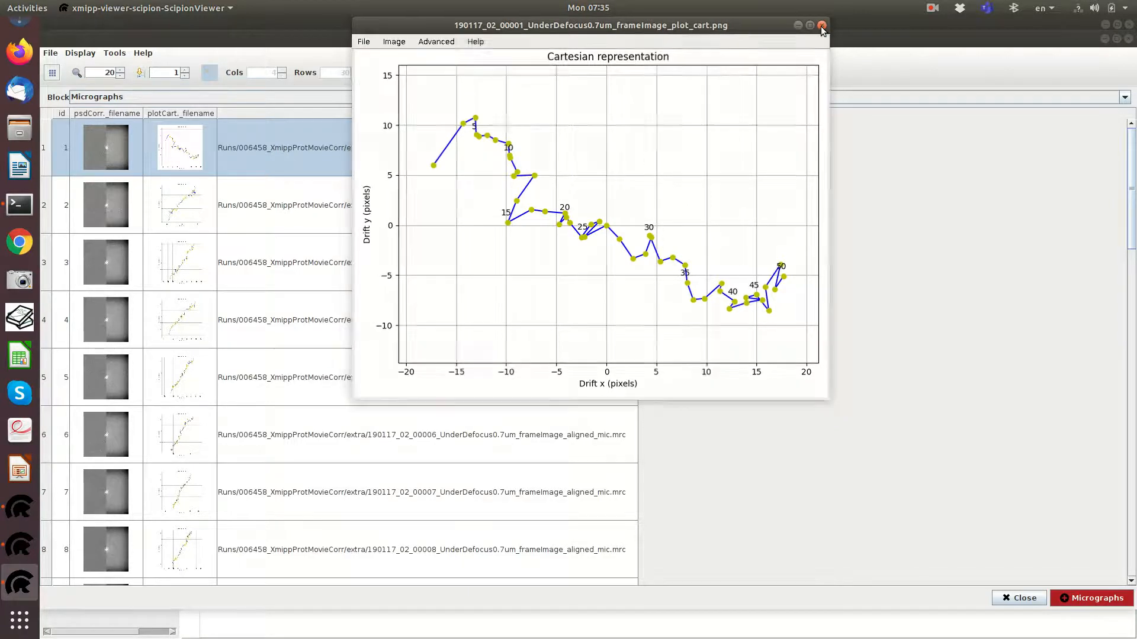
left_click(823, 24)
Step: Examine the first micrograph's corrected PSD at 200% magnification, and close the image and the micrographs table
double_click(109, 153)
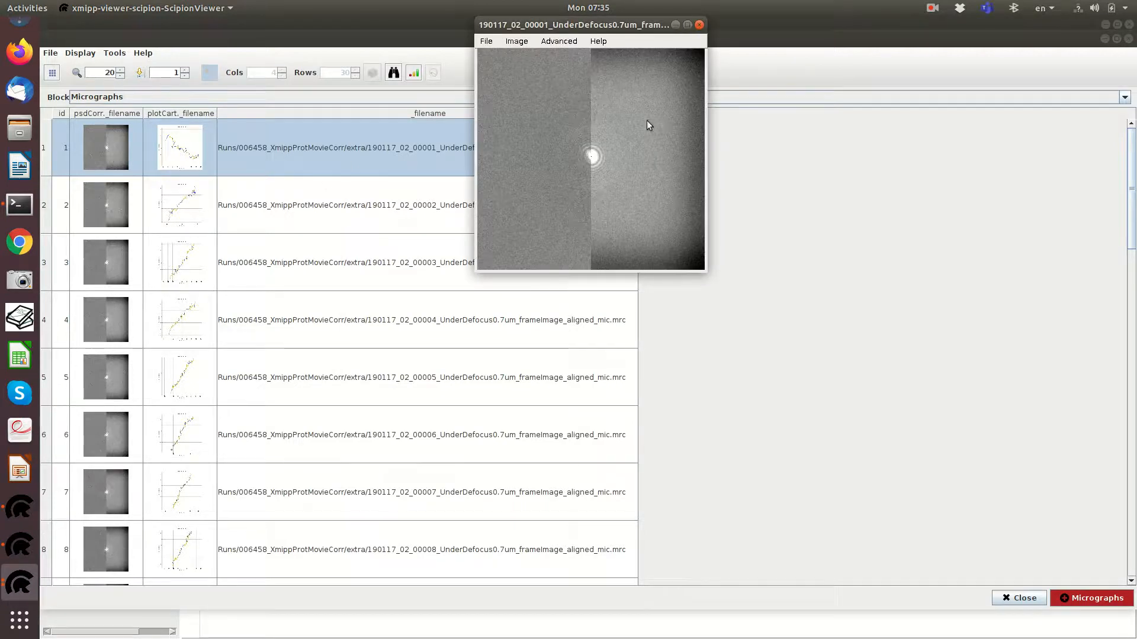
scroll(643, 166, "up", 1)
scroll(660, 173, "up", 1)
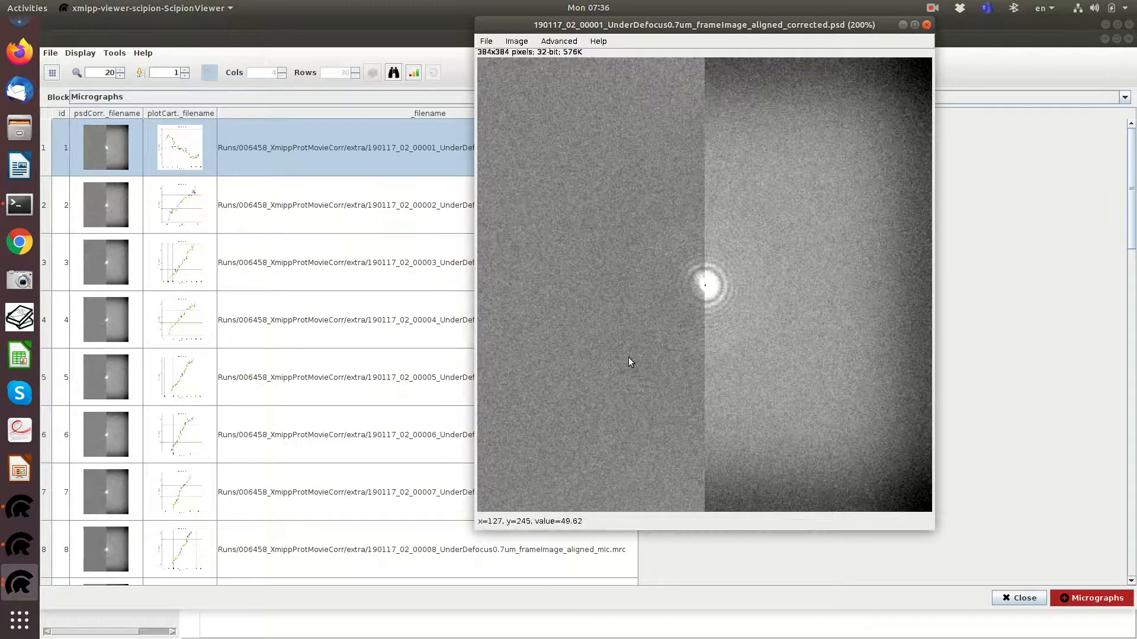
left_click(927, 24)
left_click(1128, 38)
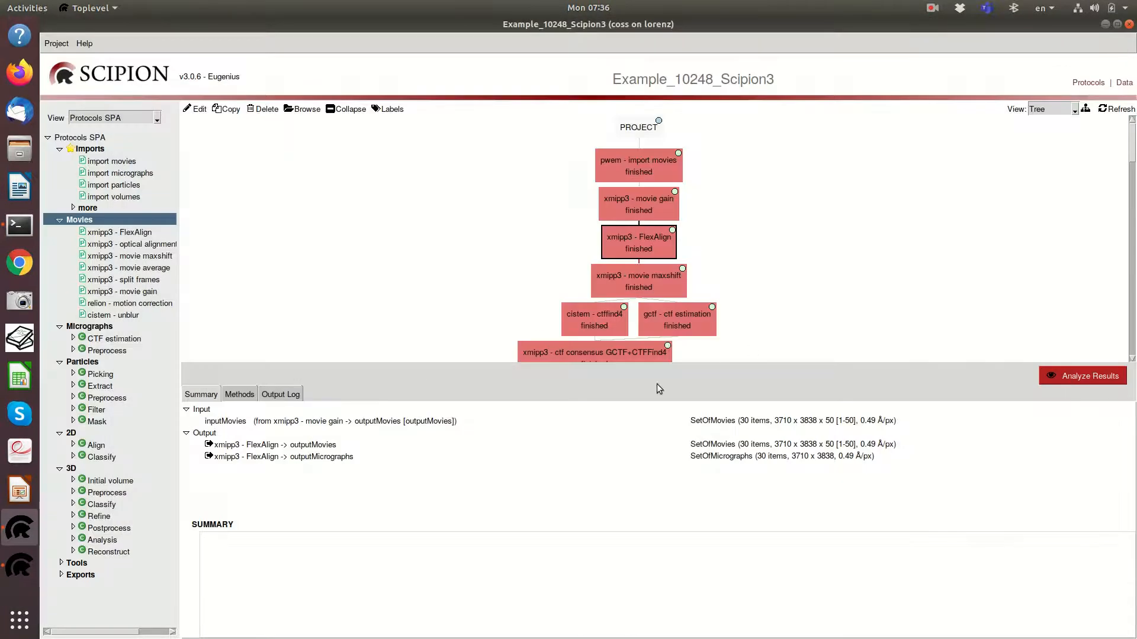
Step: Review the xmipp3 - movie maxshift protocol's rejection type and maximum frame and movie shifts, and close the form without changes
left_click(636, 280)
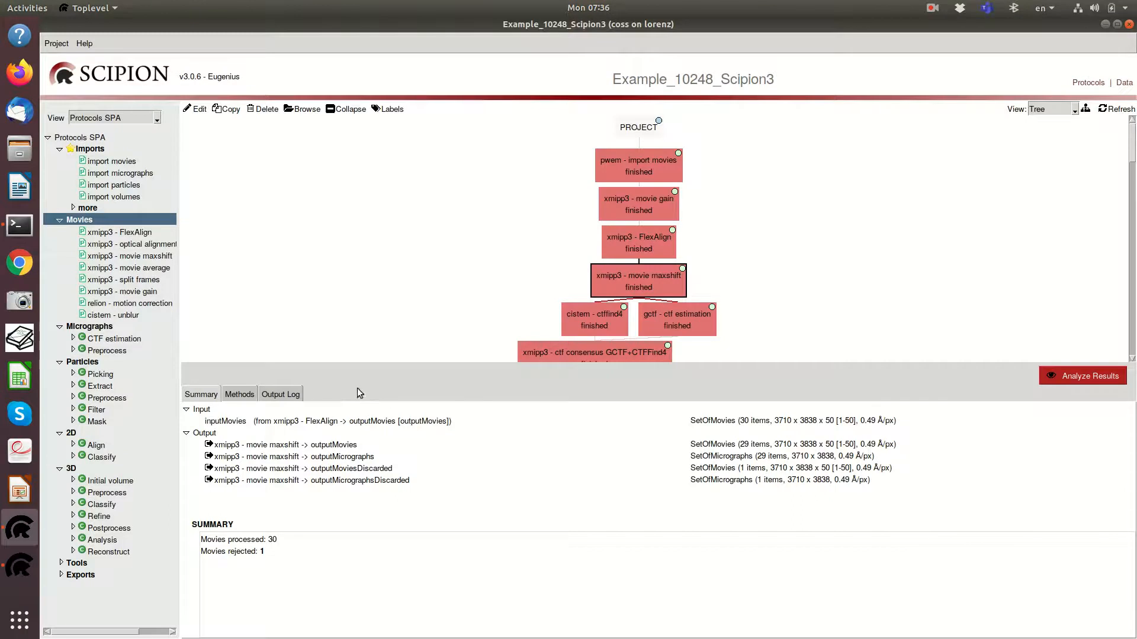
left_click(199, 110)
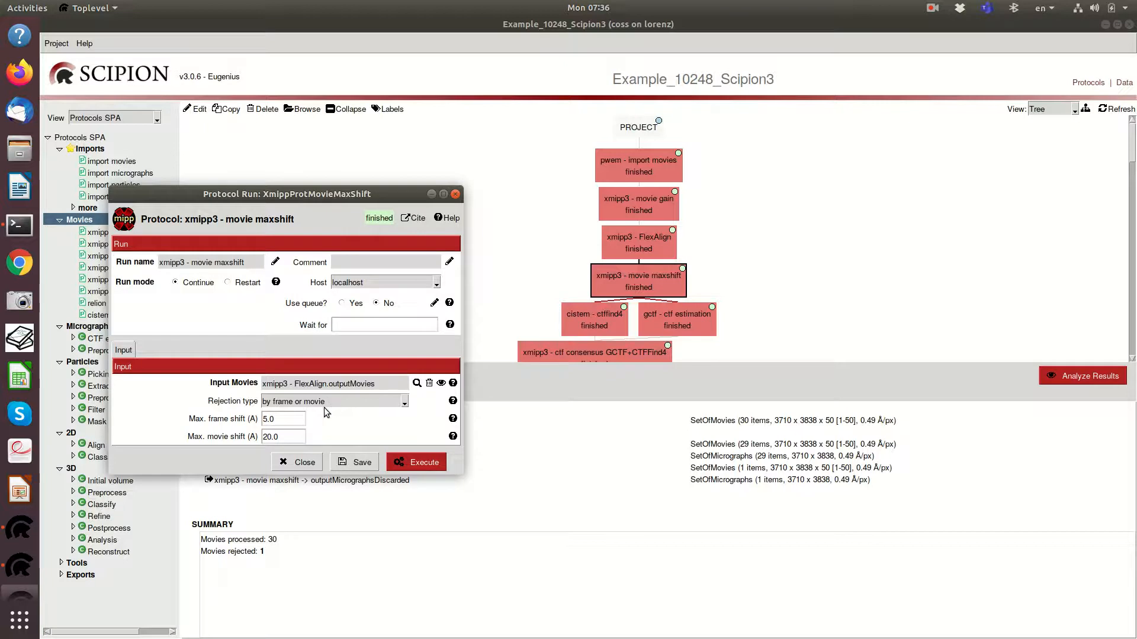
double_click(286, 416)
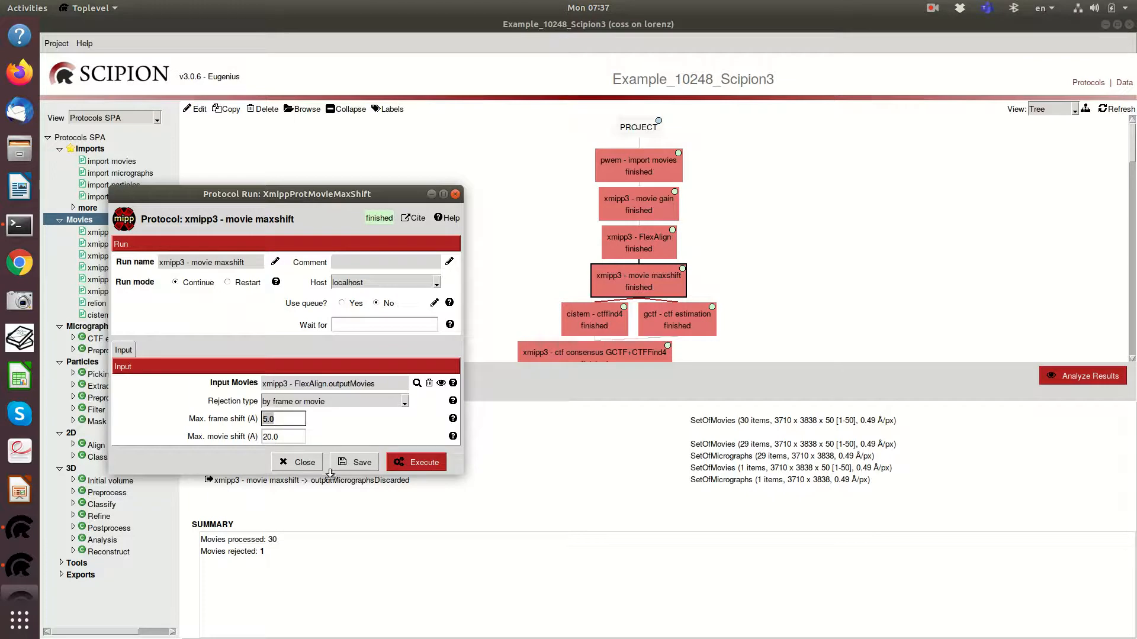
double_click(293, 436)
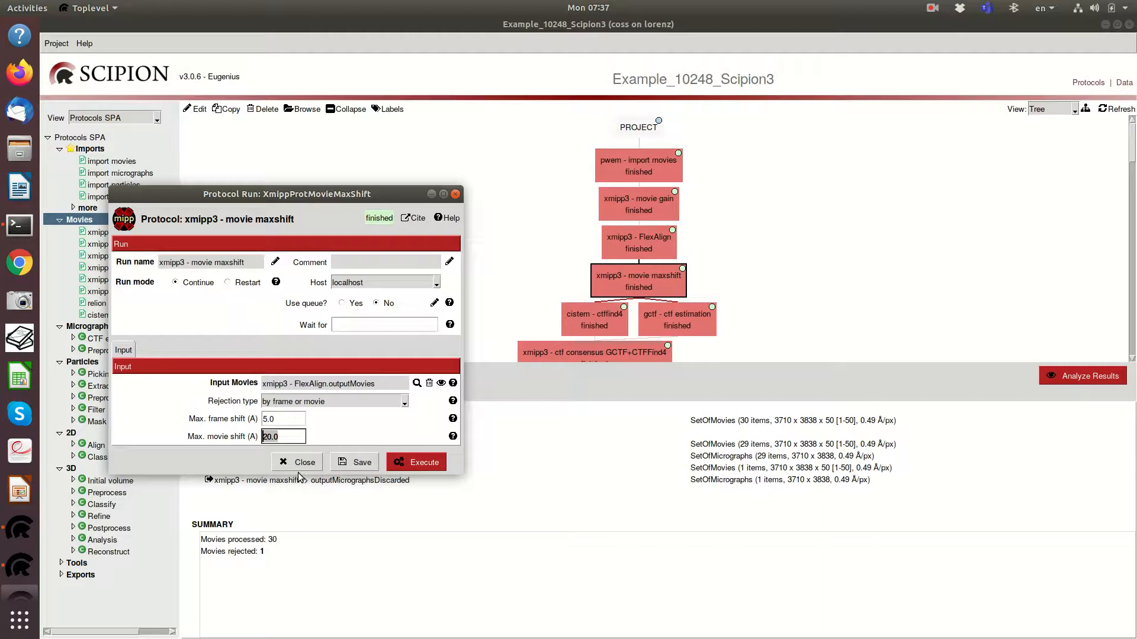
left_click(291, 467)
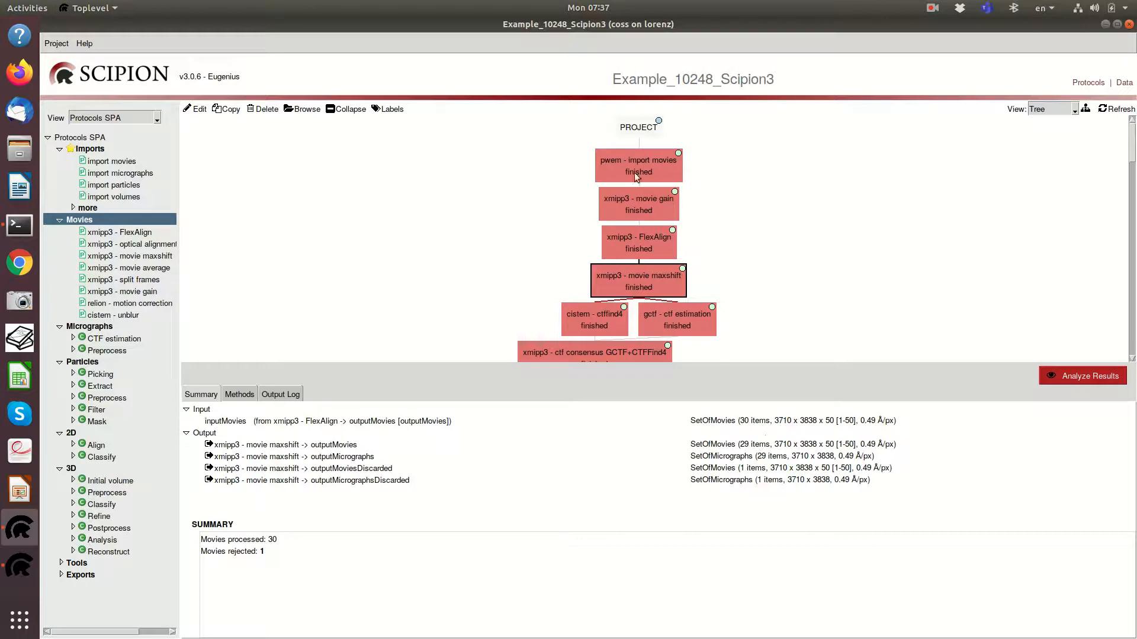
Step: Check the micrographs and movies discarded by the movie maxshift protocol, closing each list after viewing it
mouse_move(635, 174)
left_click(722, 472)
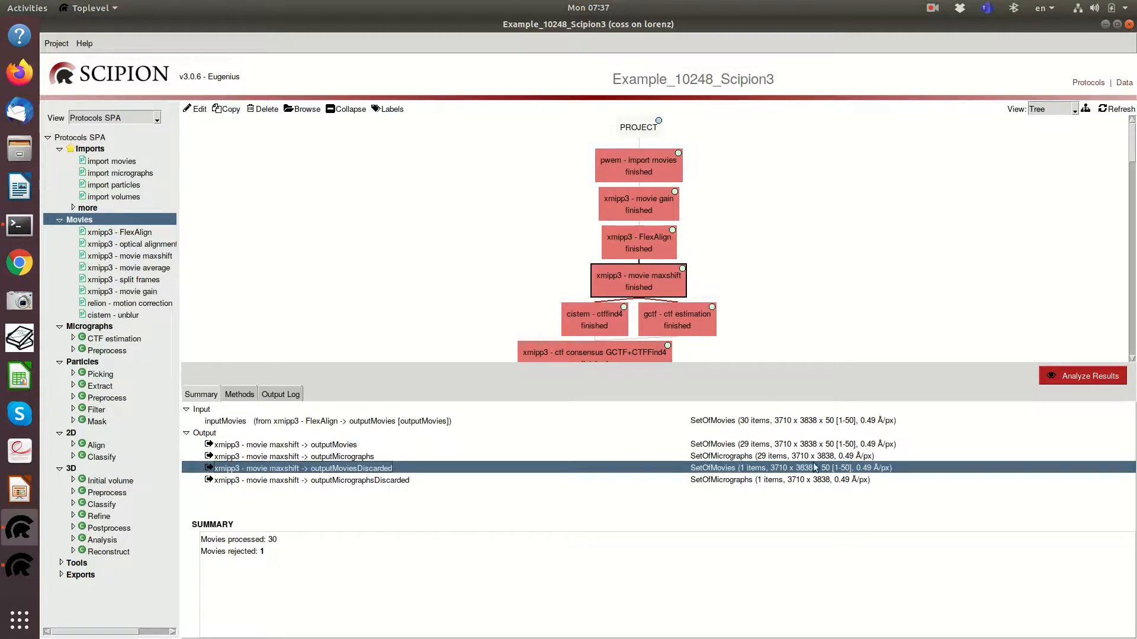
left_click(738, 482)
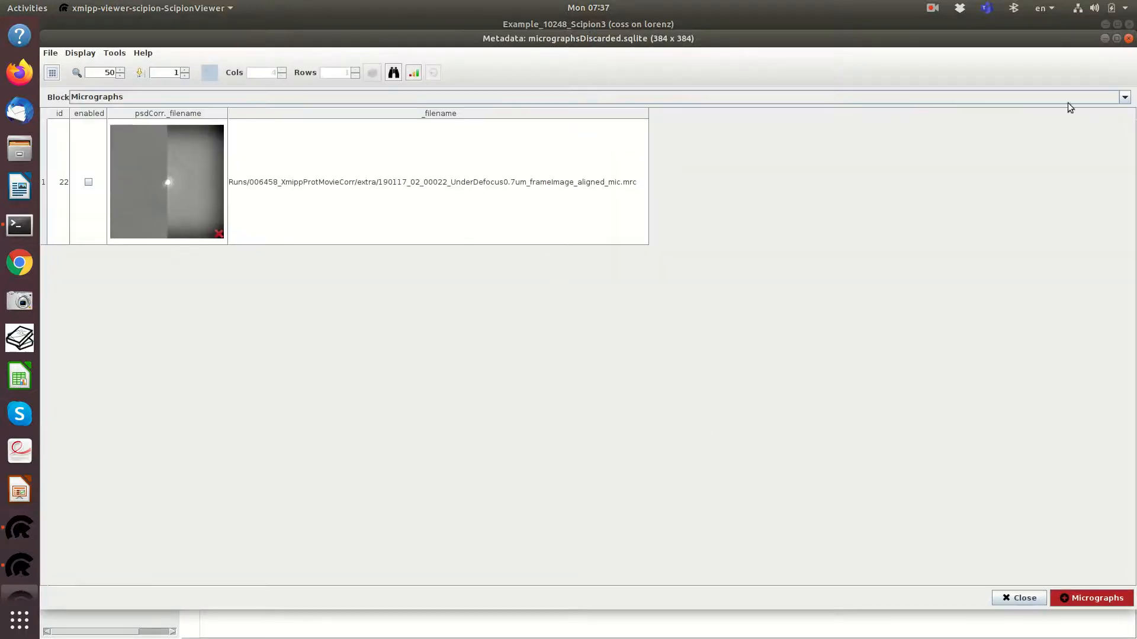
left_click(1129, 38)
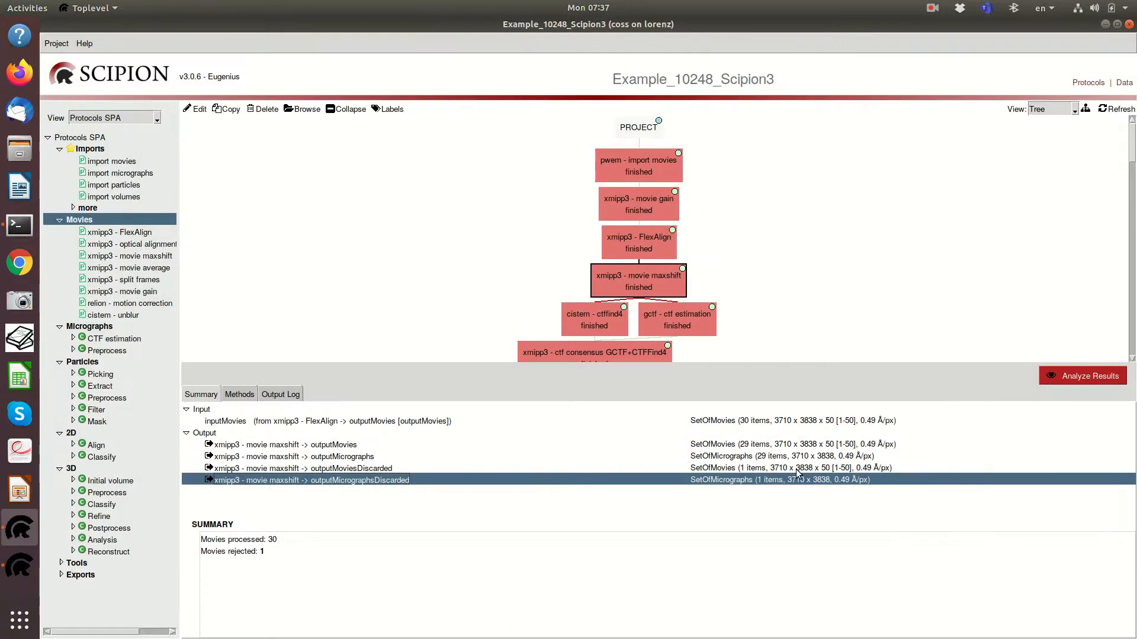
double_click(794, 468)
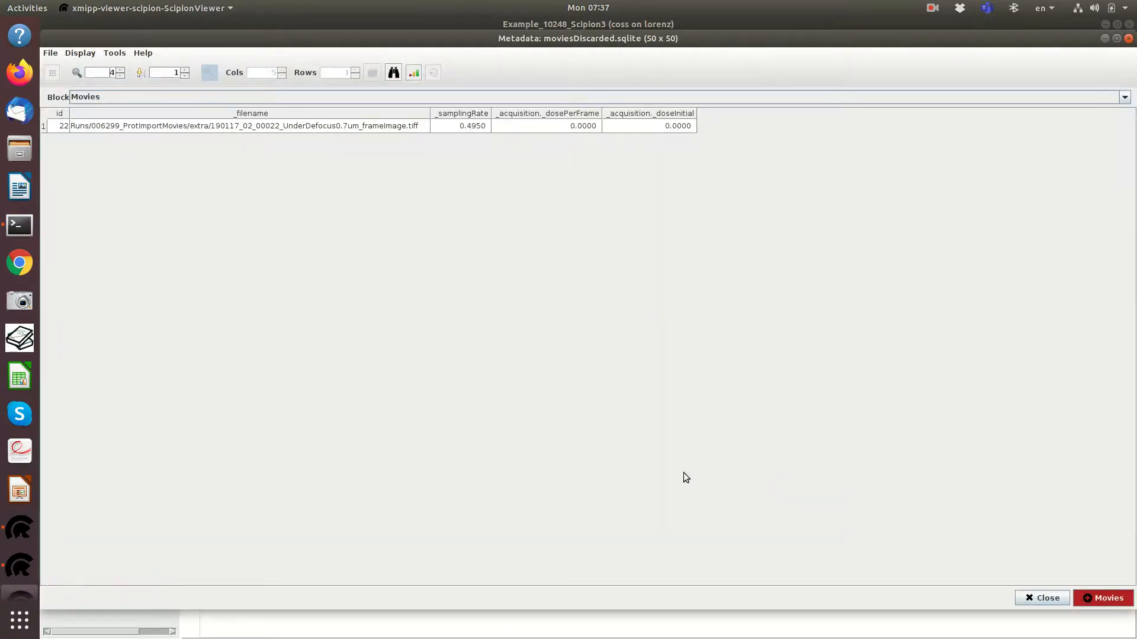
left_click(1128, 37)
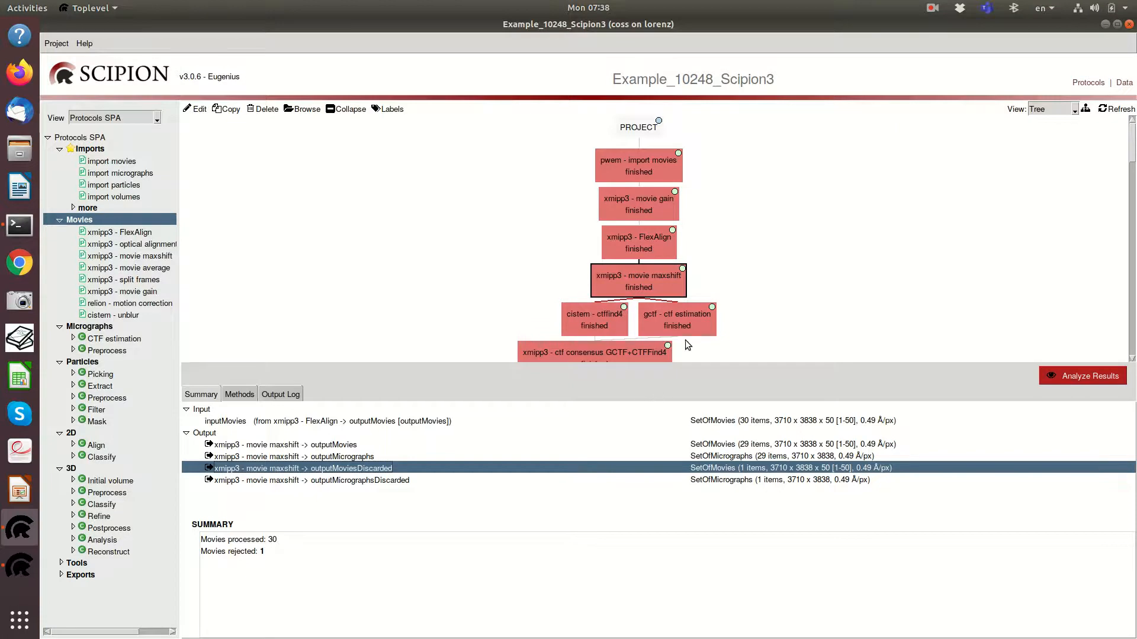
Step: Open the cistem - ctffind4 results and widen the CTF table to examine its PSD, defocus, resolution and fit quality columns
scroll(829, 204, "down", 2)
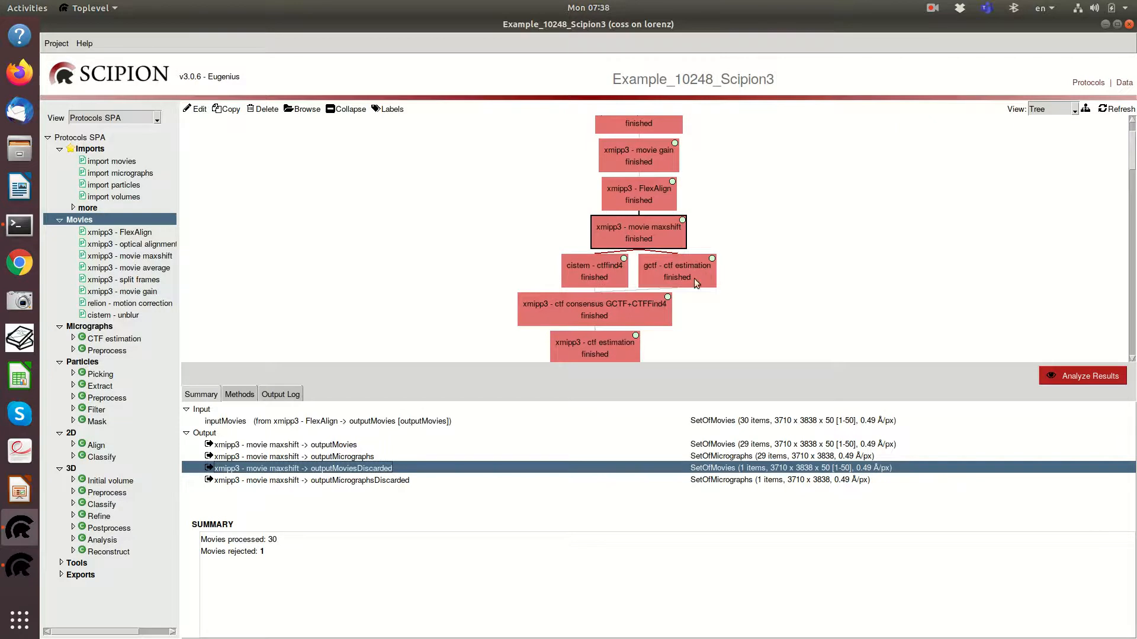
scroll(676, 243, "down", 3)
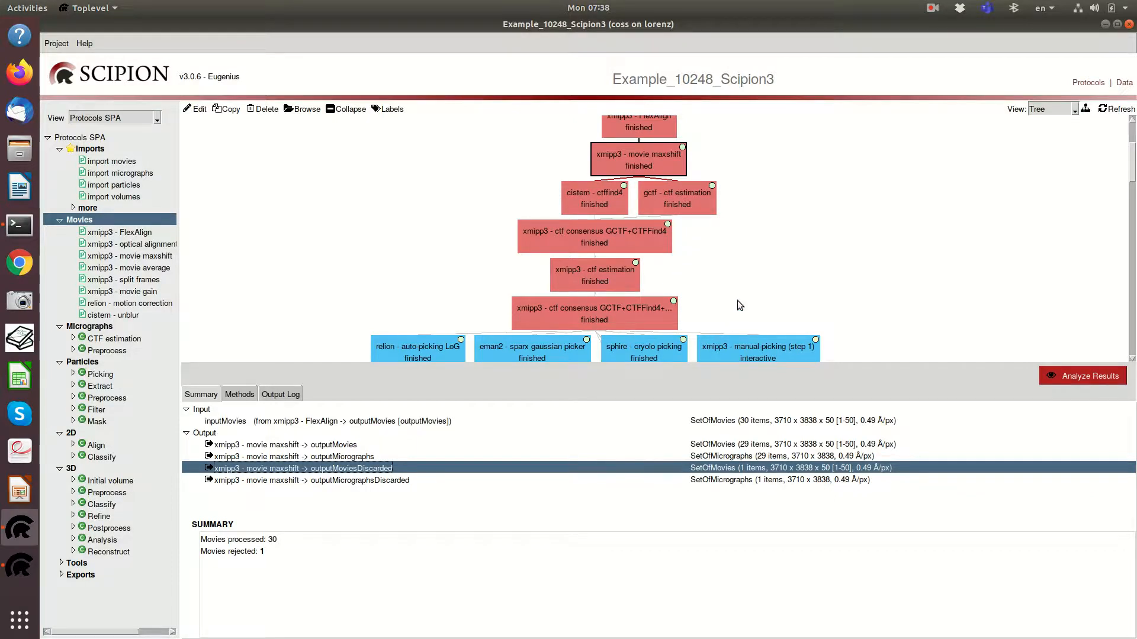
left_click(606, 197)
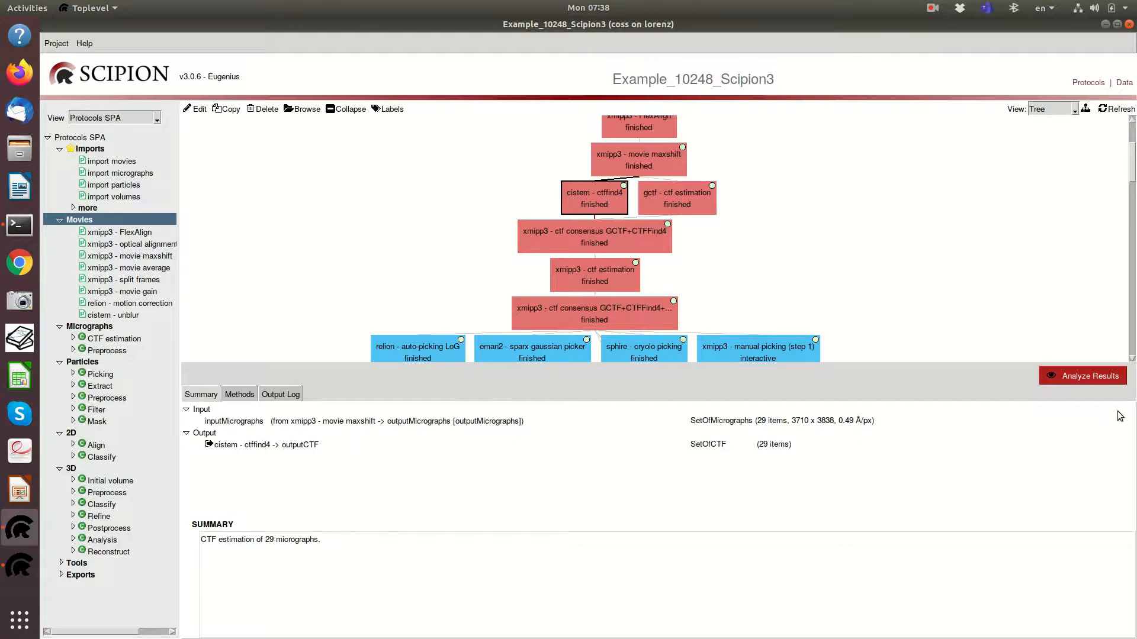
left_click(1087, 384)
left_click(1070, 375)
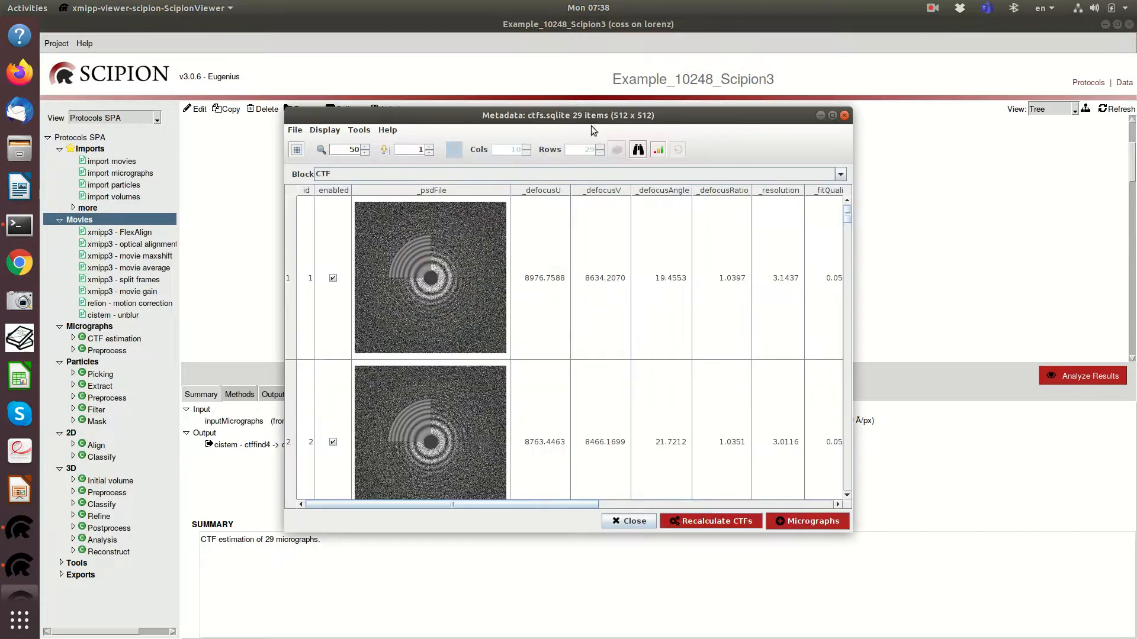
left_click_drag(655, 125, 445, 130)
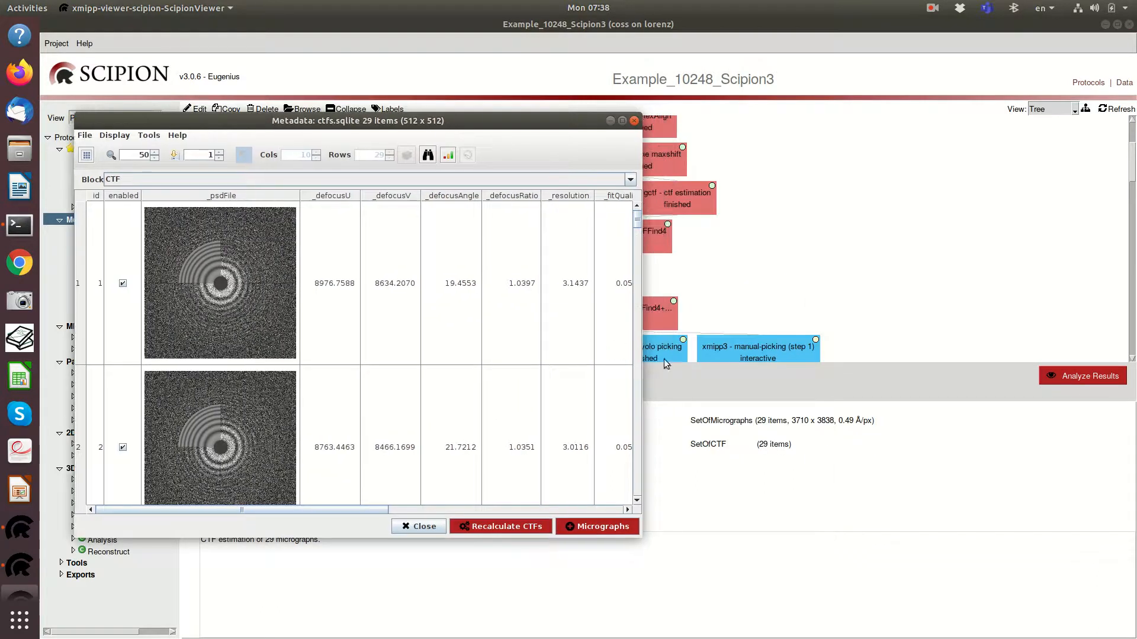
left_click_drag(642, 351, 950, 355)
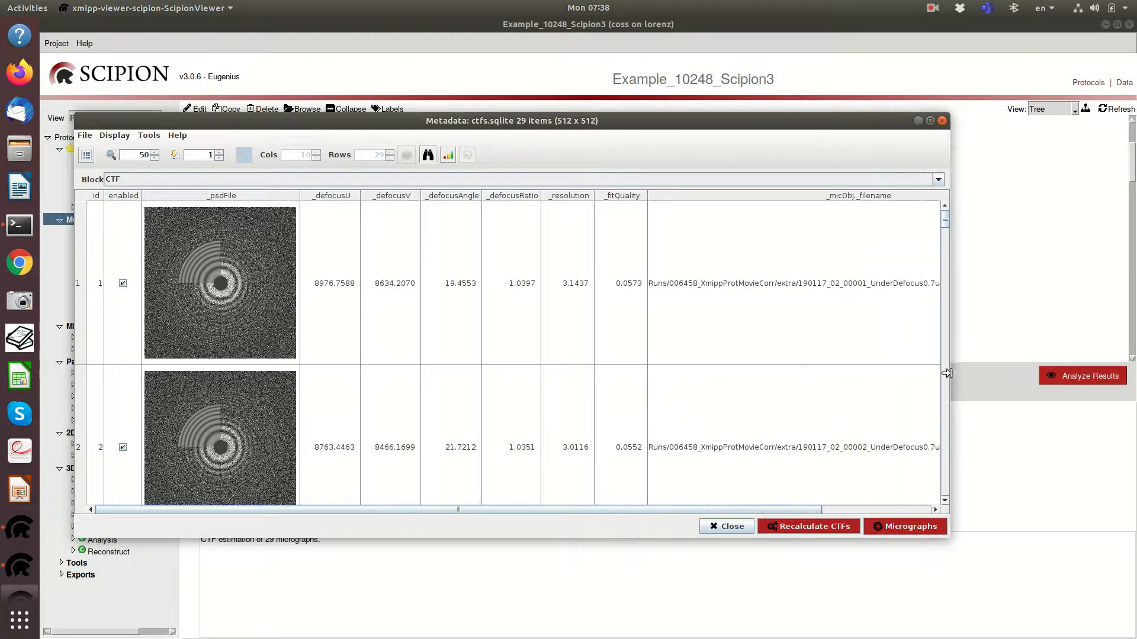
left_click_drag(733, 510, 464, 519)
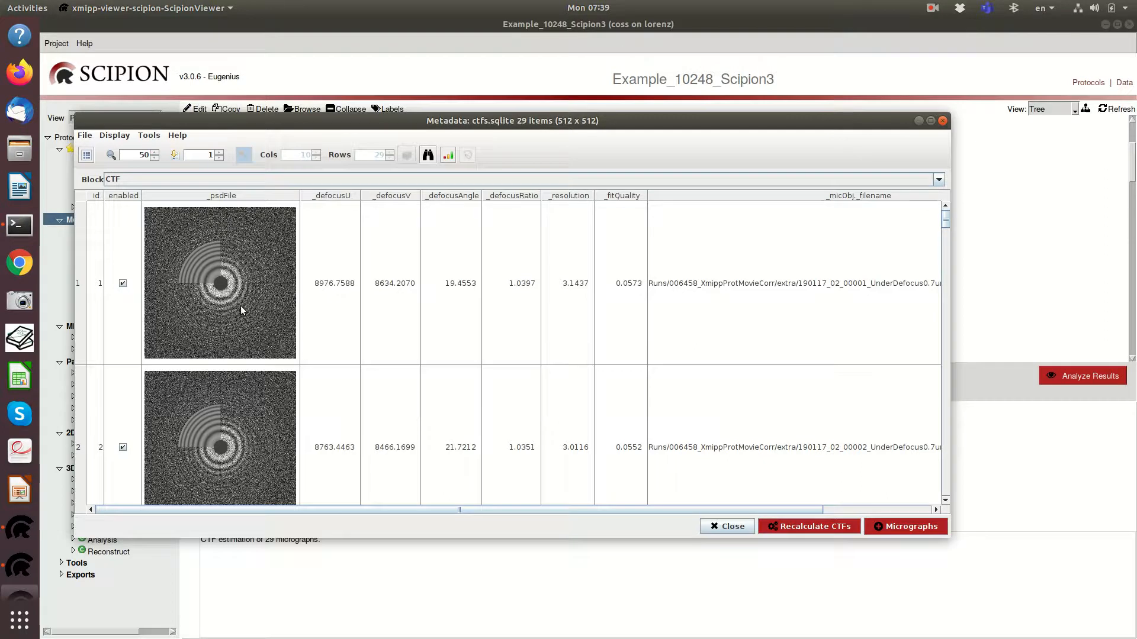
Step: Examine the first micrograph's ctffind4 PSD image enlarged, and close the image and the CTF table
double_click(226, 288)
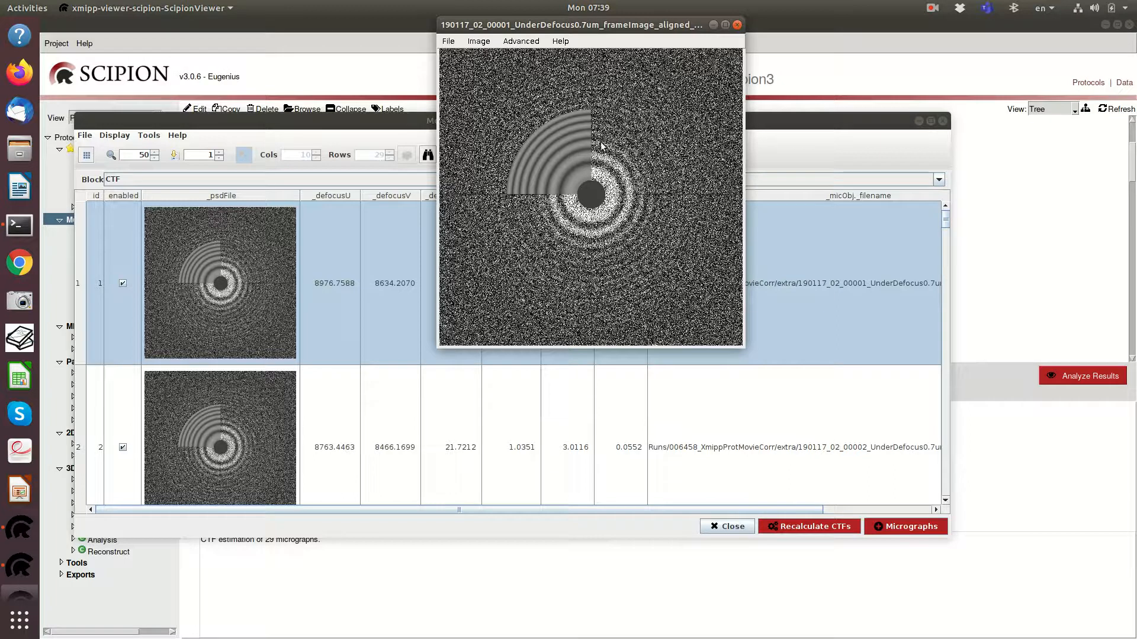
left_click(736, 25)
left_click(733, 527)
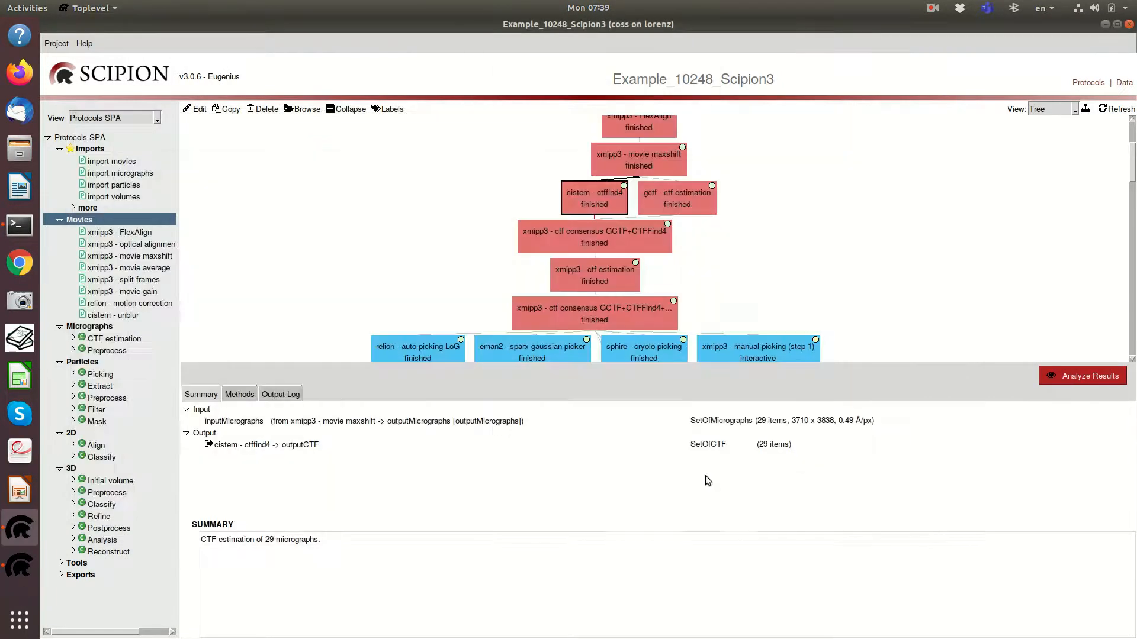
Step: Open the gctf - ctf estimation results full screen, look through the micrographs' PSDs and defocus, resolution and fit quality columns, and close the table
left_click(687, 205)
left_click(1075, 378)
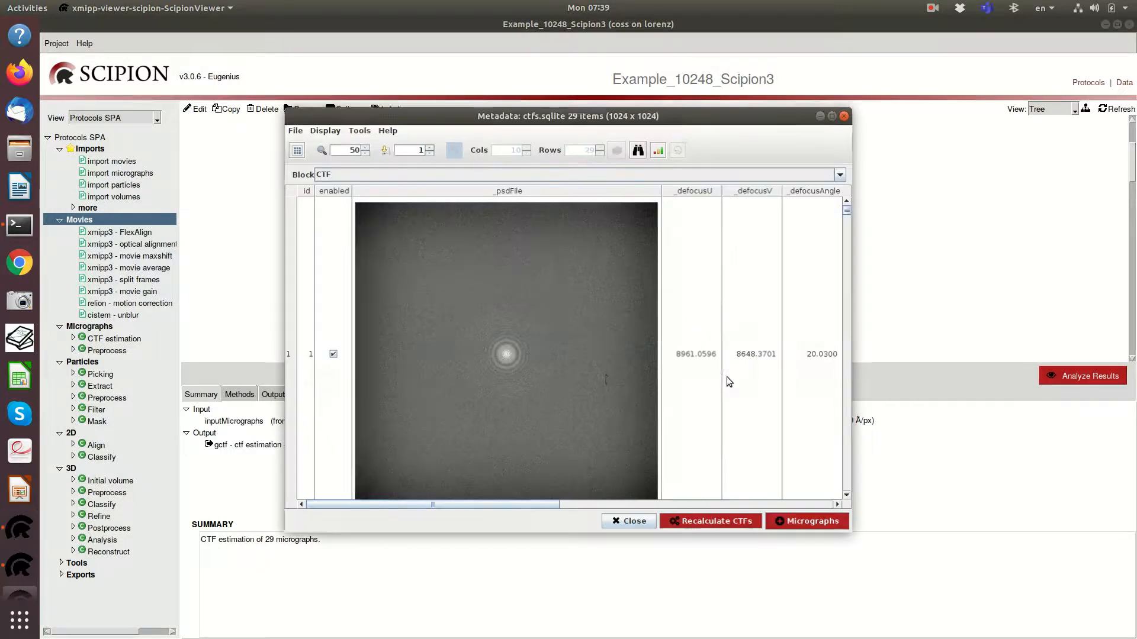
left_click(824, 127)
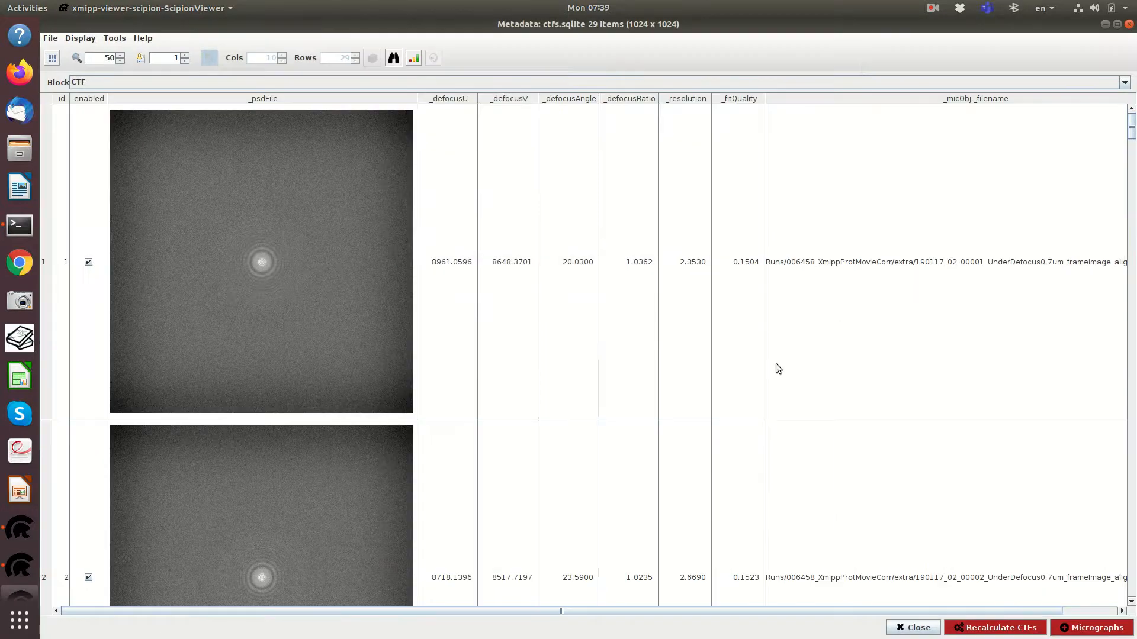
mouse_move(777, 613)
left_mouse_down()
mouse_move(992, 613)
mouse_move(758, 611)
left_mouse_up()
scroll(364, 273, "down", 9)
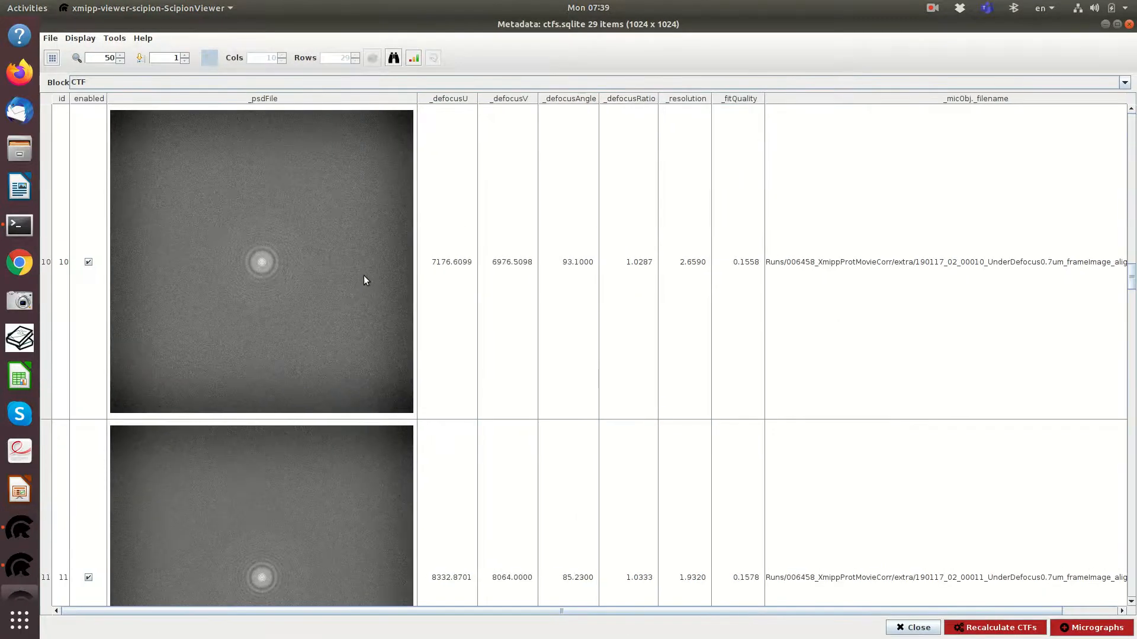
scroll(363, 279, "up", 9)
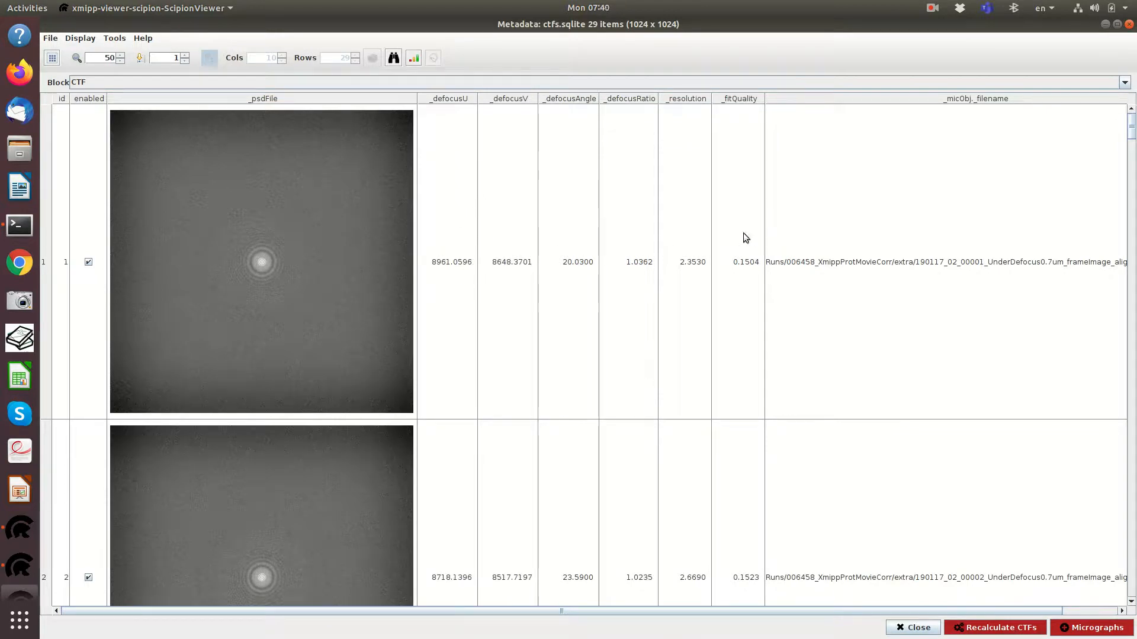
left_click(1129, 24)
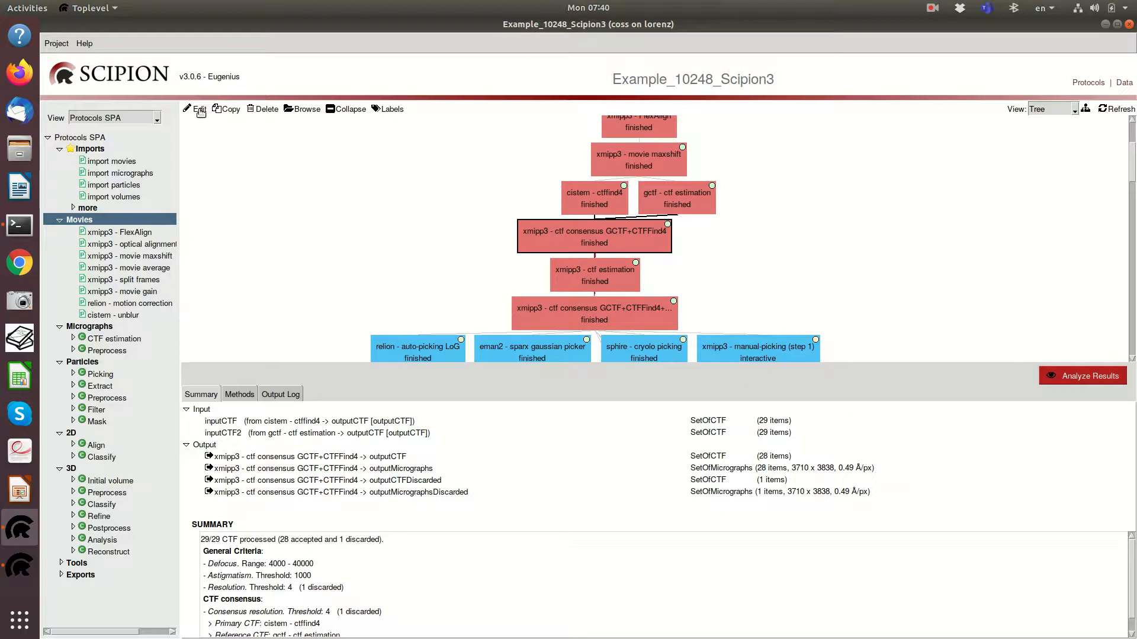
Step: Review the input, Xmipp criteria and consensus settings of the xmipp3 - ctf consensus GCTF+CTFFind4 protocol, and close the form without changes
left_click(200, 109)
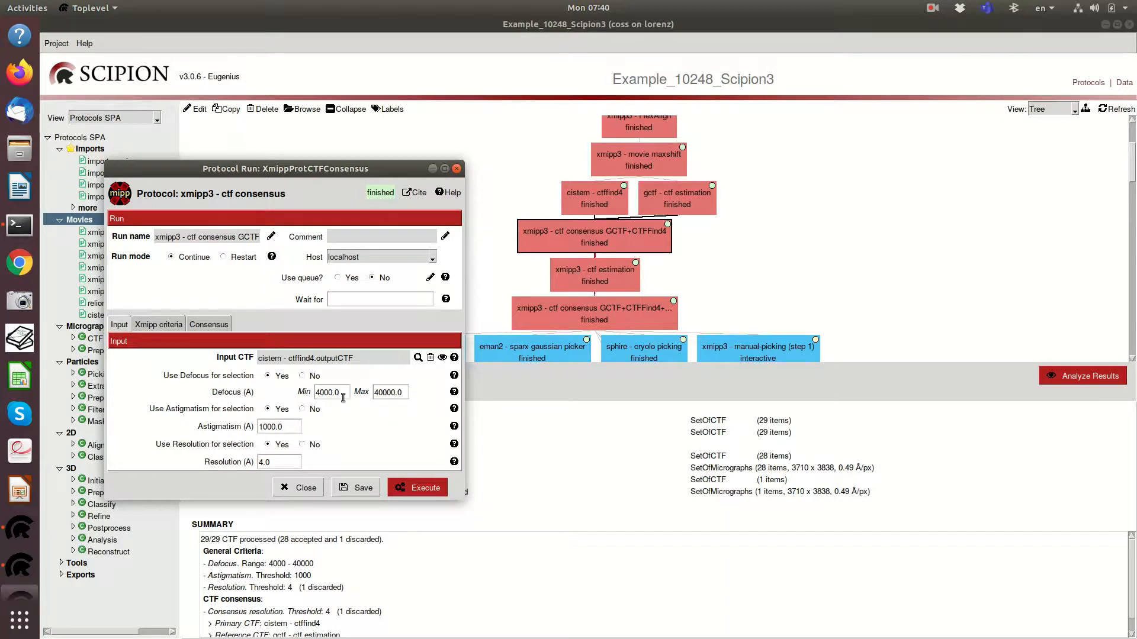
triple_click(291, 429)
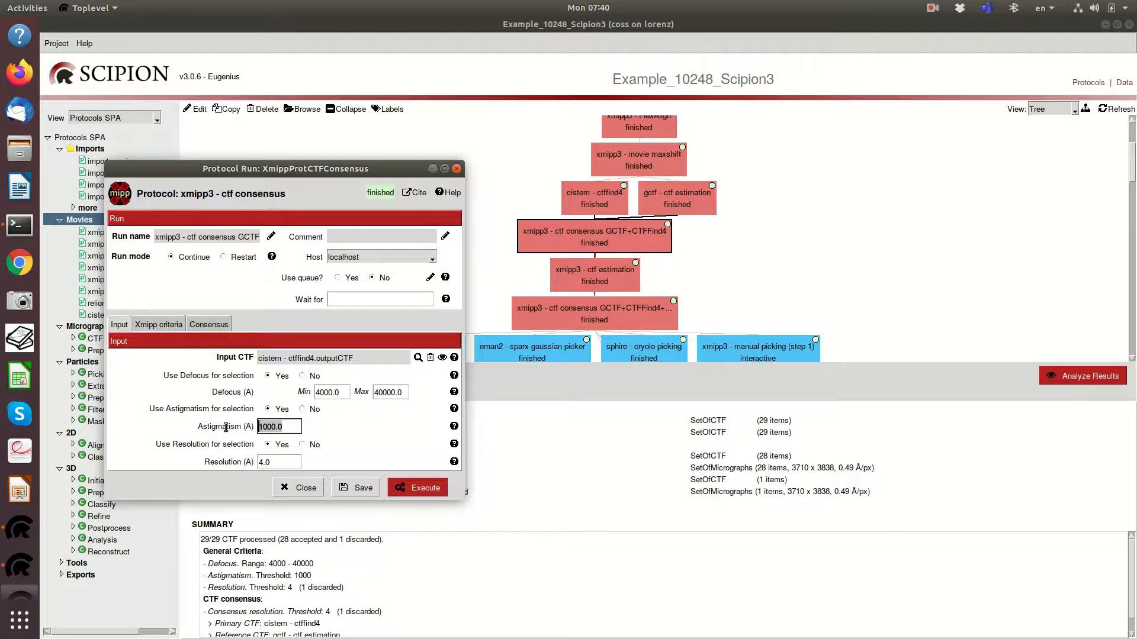
triple_click(288, 464)
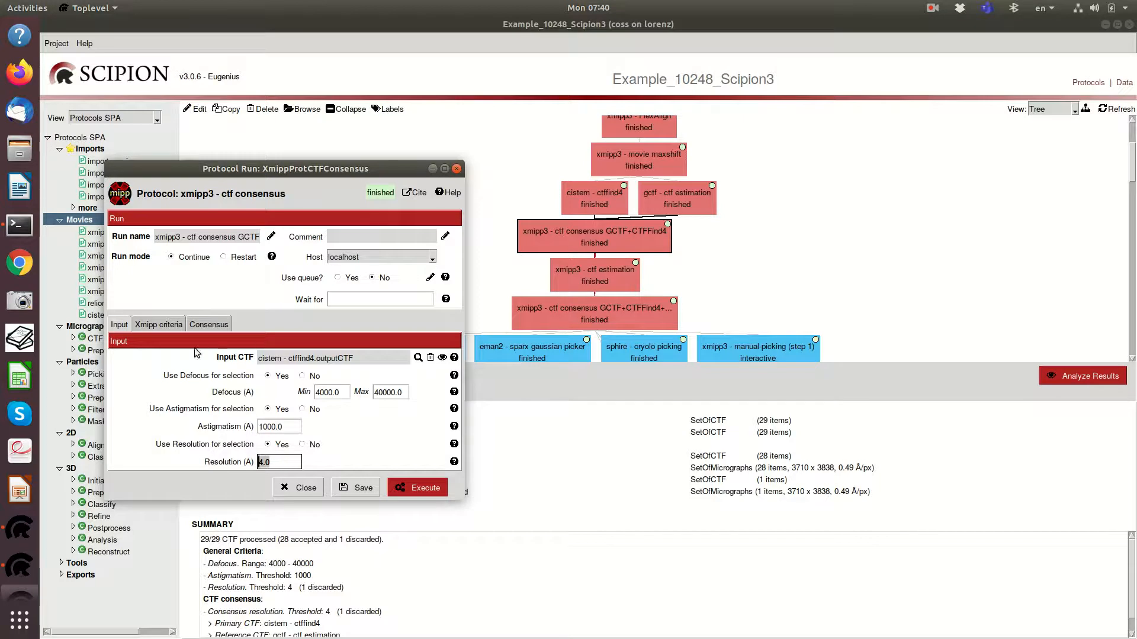
left_click(155, 325)
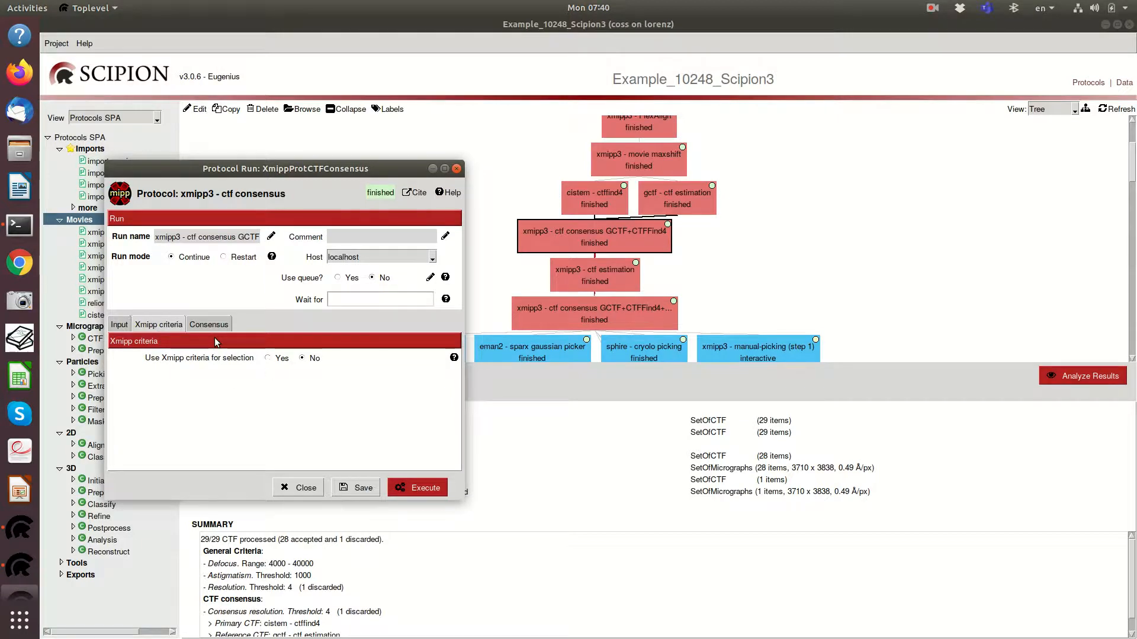
left_click(203, 325)
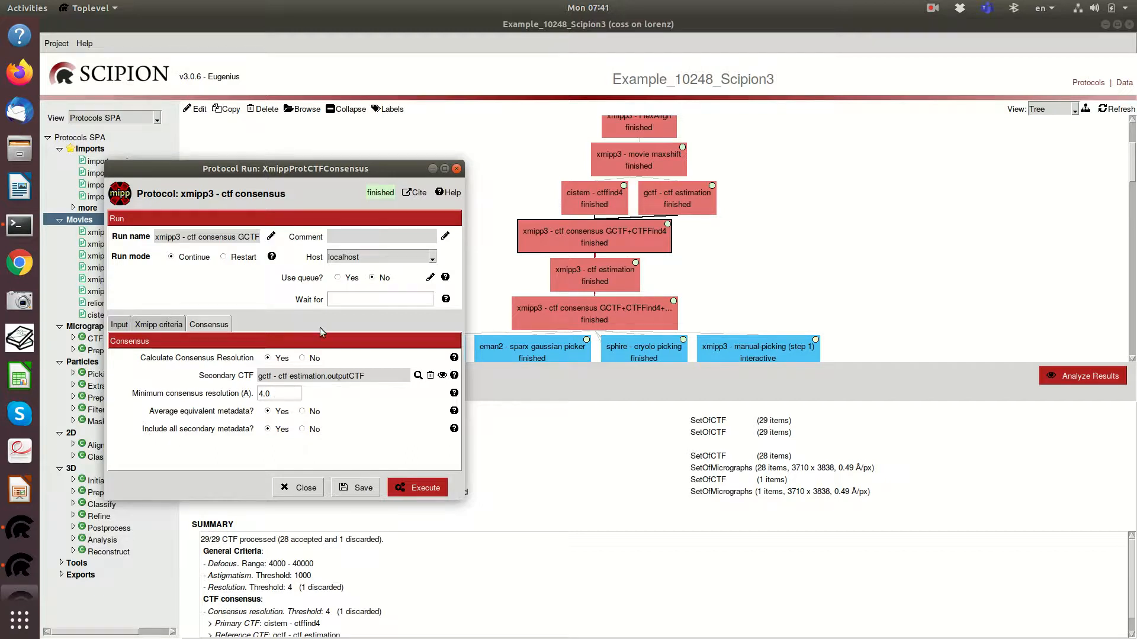
left_click_drag(280, 394, 249, 393)
left_click(302, 491)
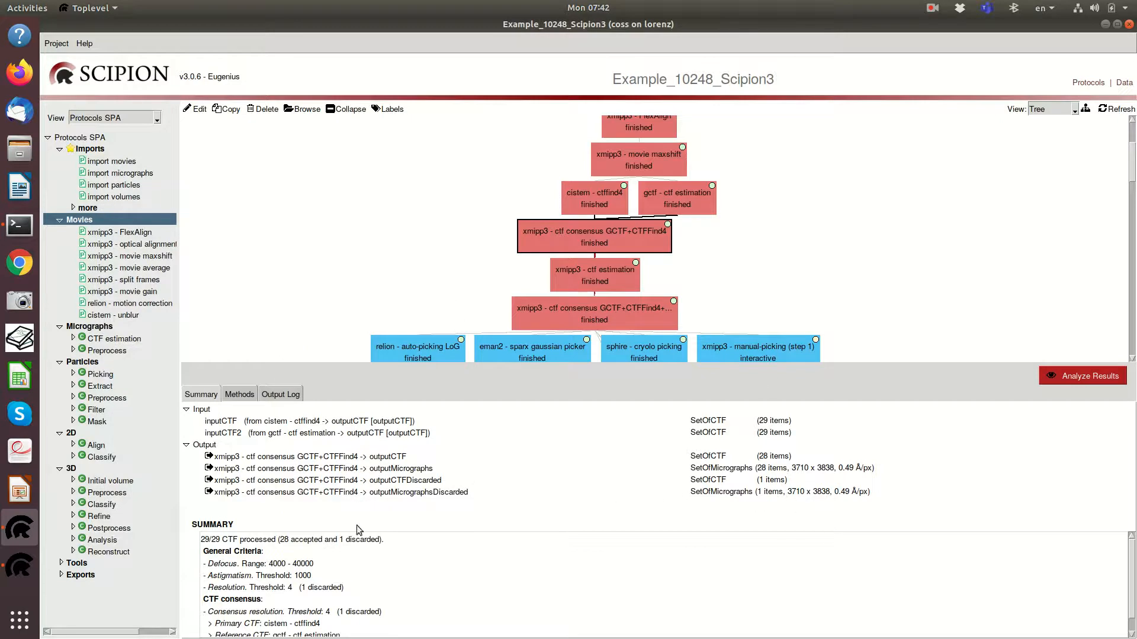
Step: Check the ctf consensus protocol's discarded CTF output and the resolution and consensus criteria in its summary
left_click(380, 482)
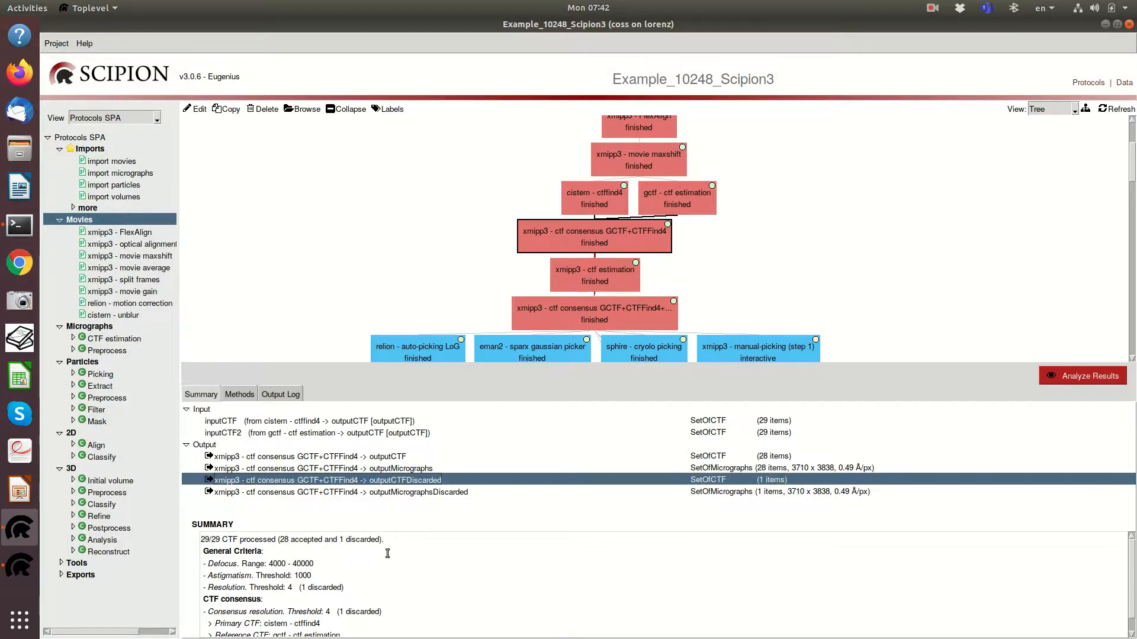
scroll(397, 571, "down", 1)
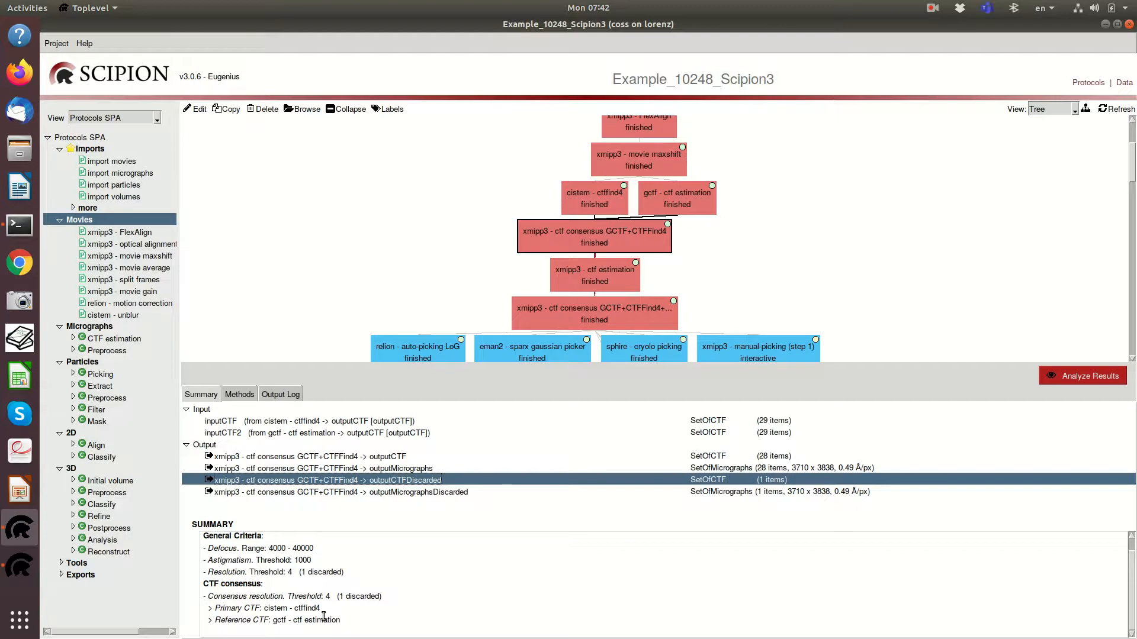
left_click_drag(228, 573, 353, 572)
left_click(266, 573)
left_click(586, 235)
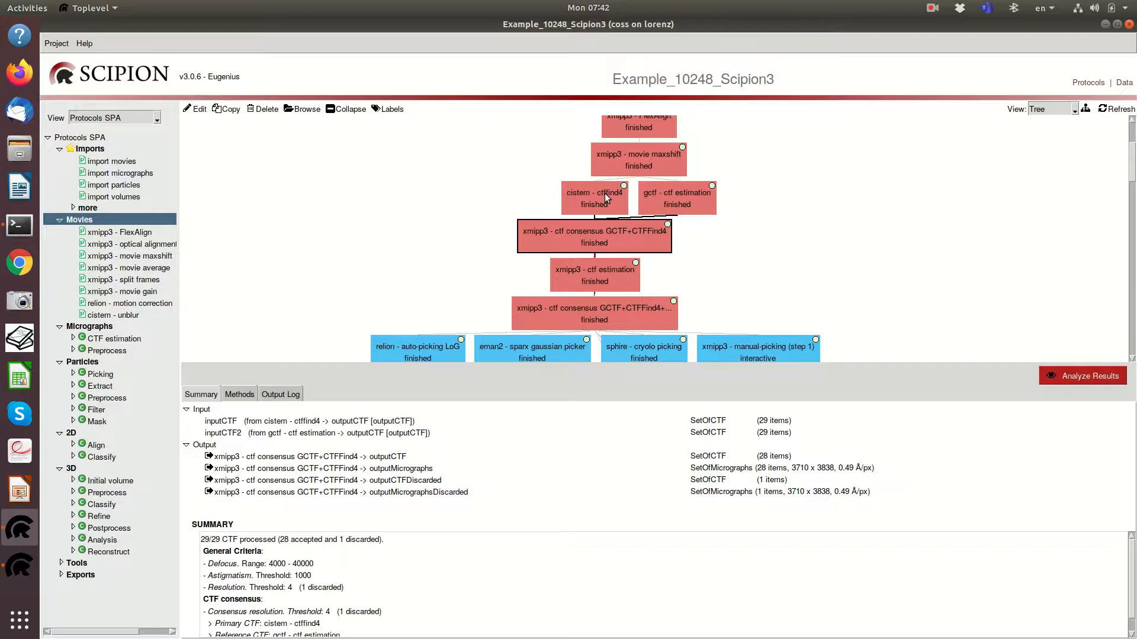
Step: Review the xmipp3 - ctf estimation settings and preview its resolution range in the frequency wizard, closing both without changes
left_click(588, 276)
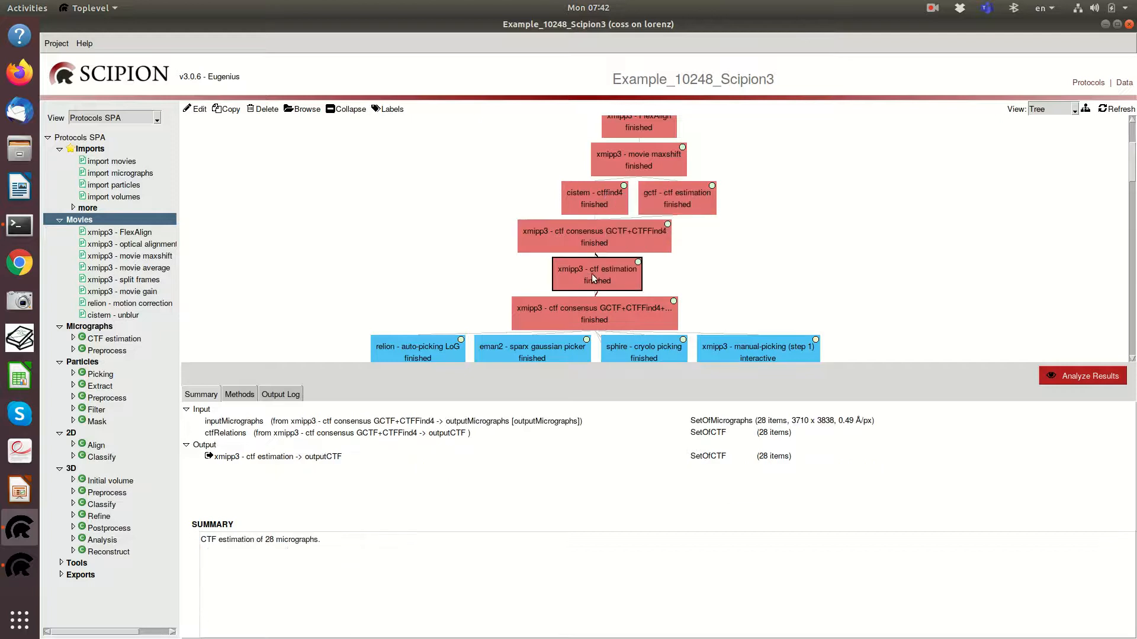
left_click_drag(607, 272, 595, 273)
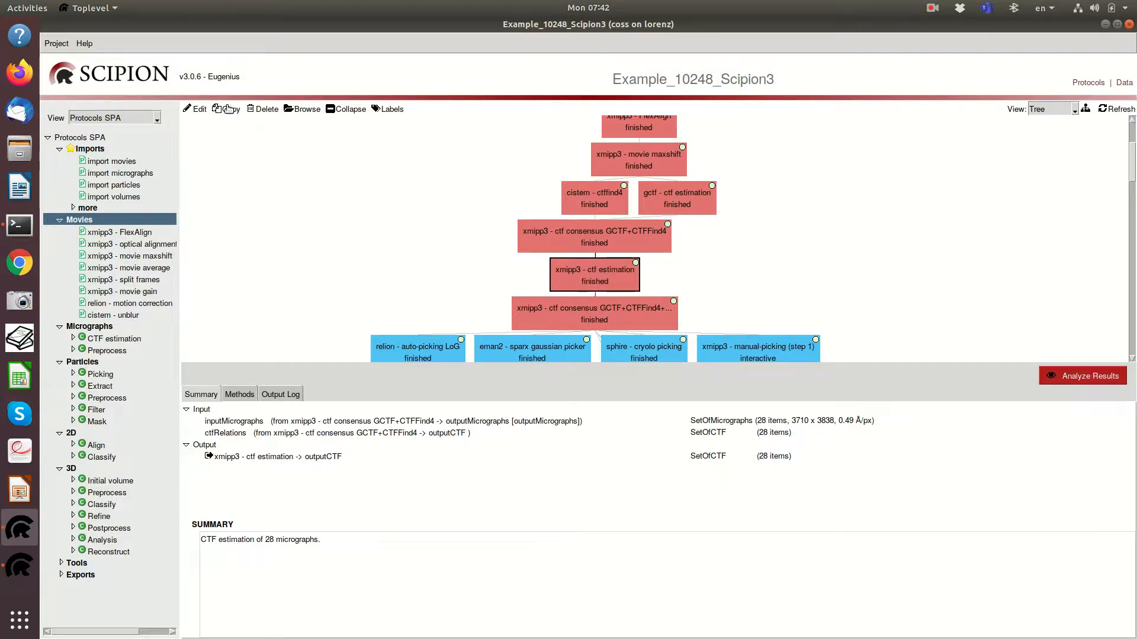
left_click(199, 109)
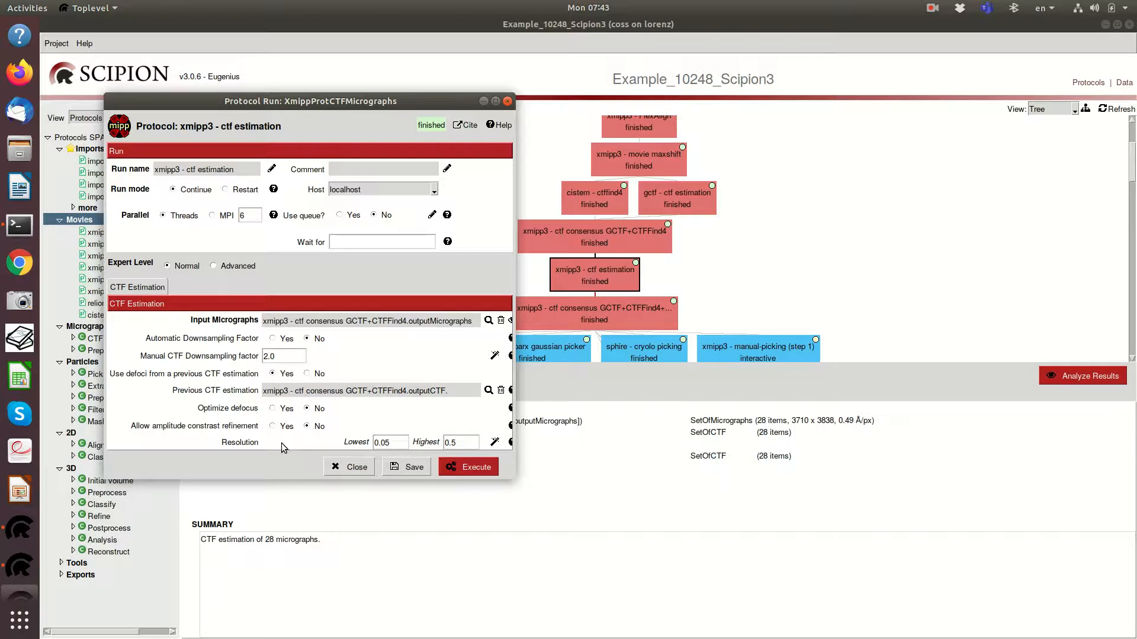
left_click(494, 443)
left_click_drag(430, 141, 755, 77)
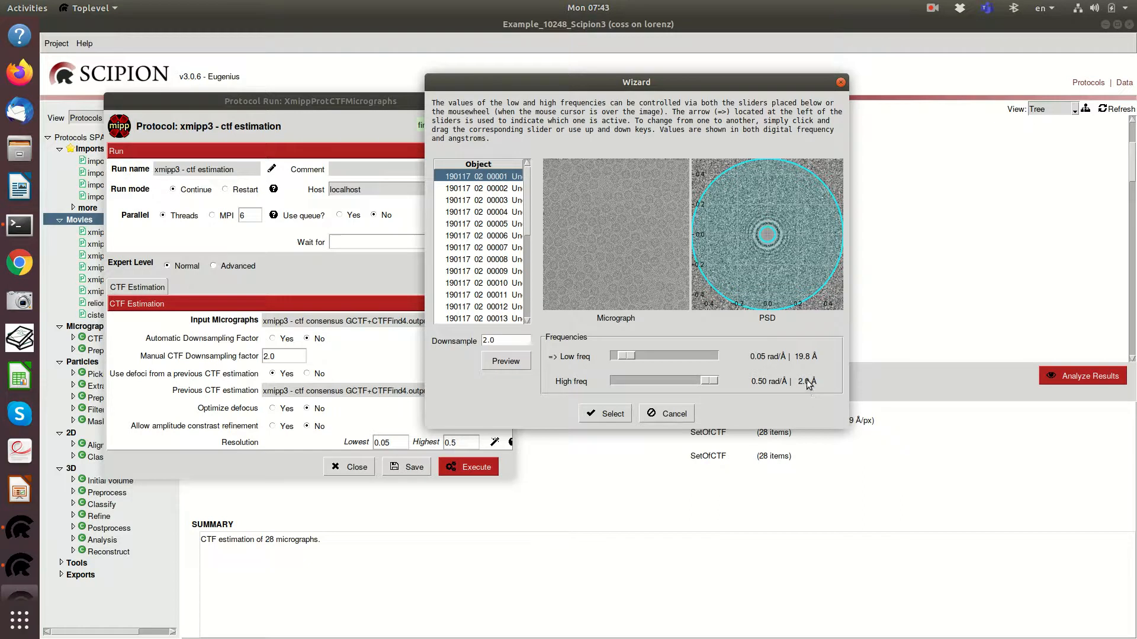
left_click(659, 414)
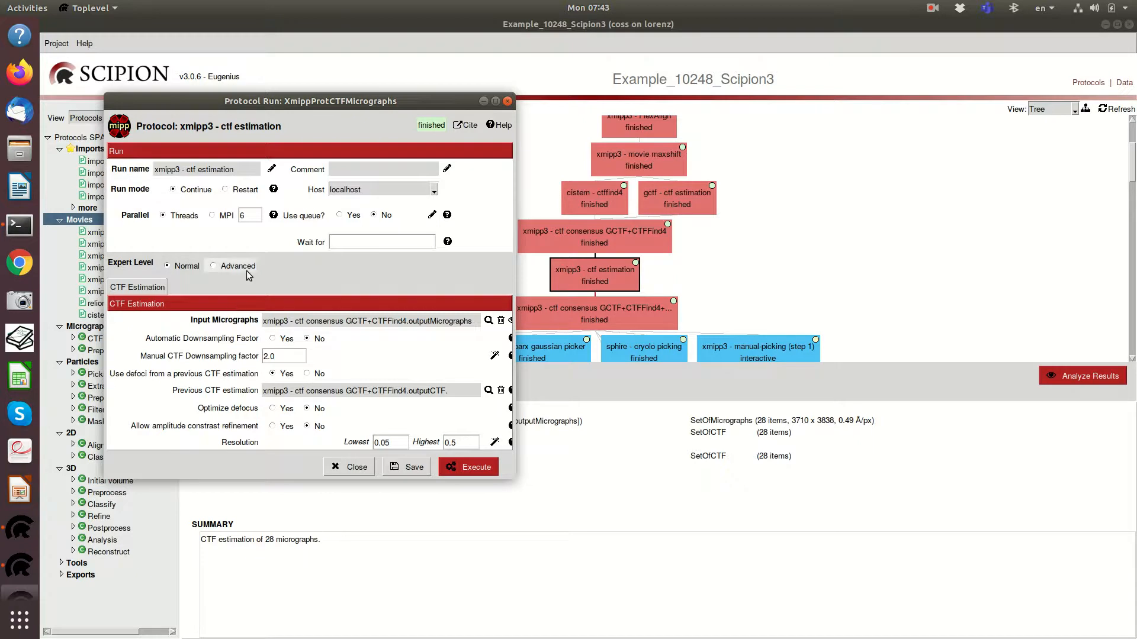
left_click(351, 468)
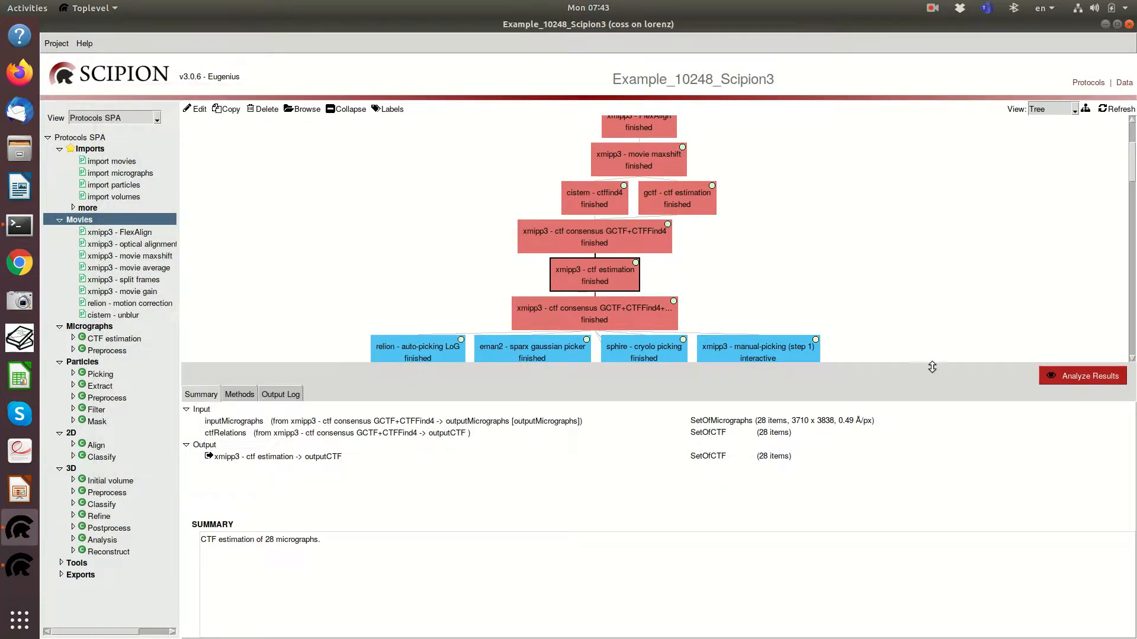
Step: Open the xmipp3 - ctf estimation results full screen and examine the first micrograph's half-plane CTF model image enlarged
left_click(1082, 376)
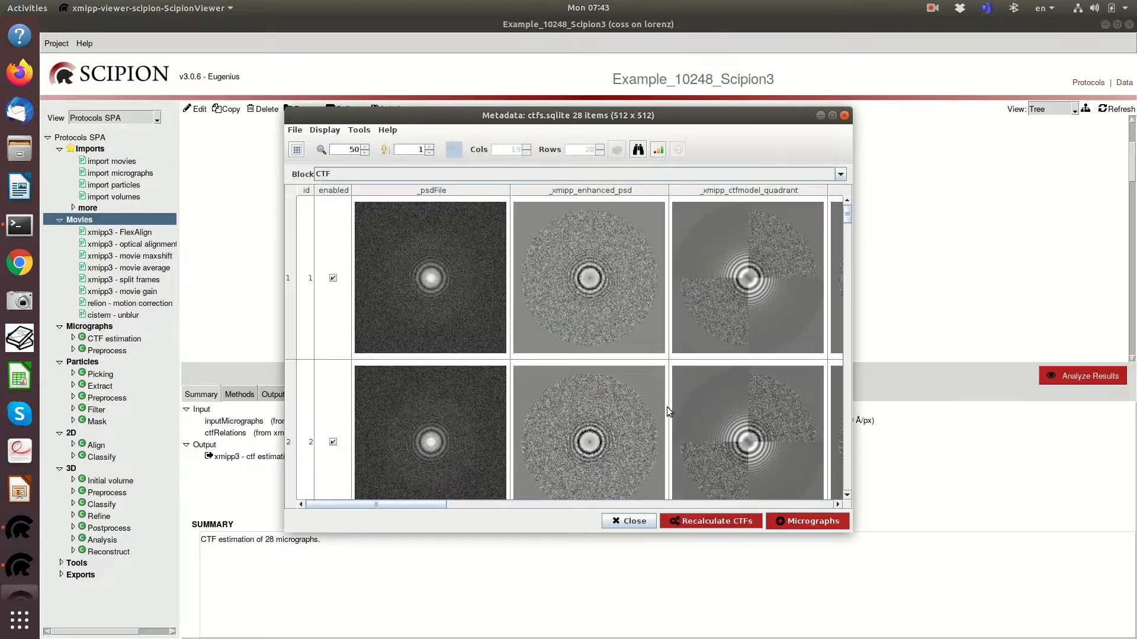
left_click(822, 115)
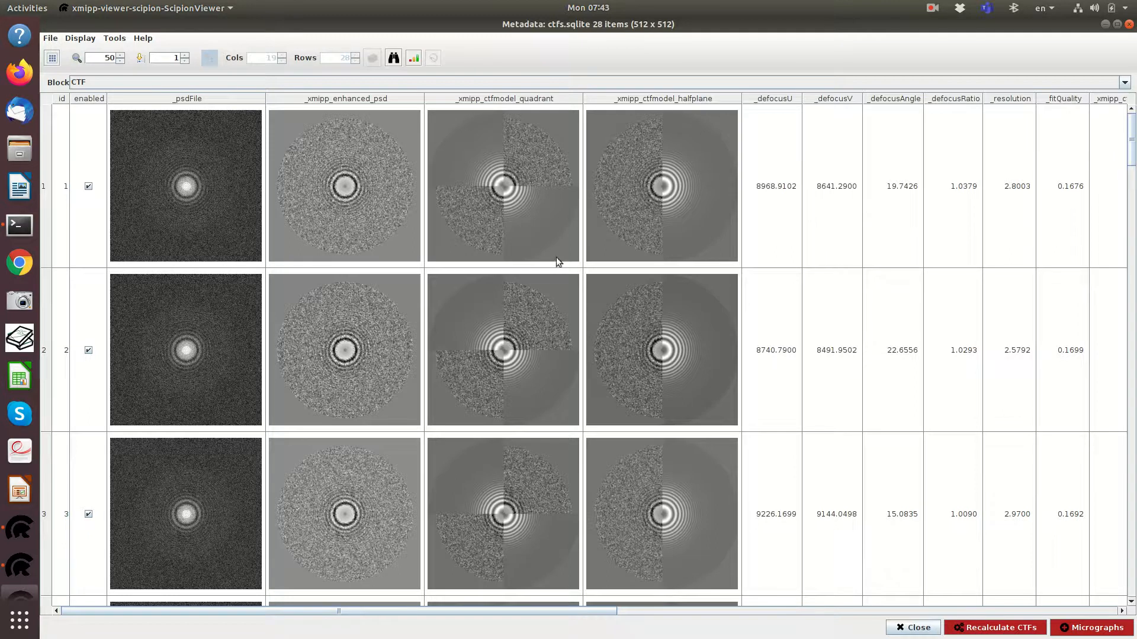
double_click(637, 183)
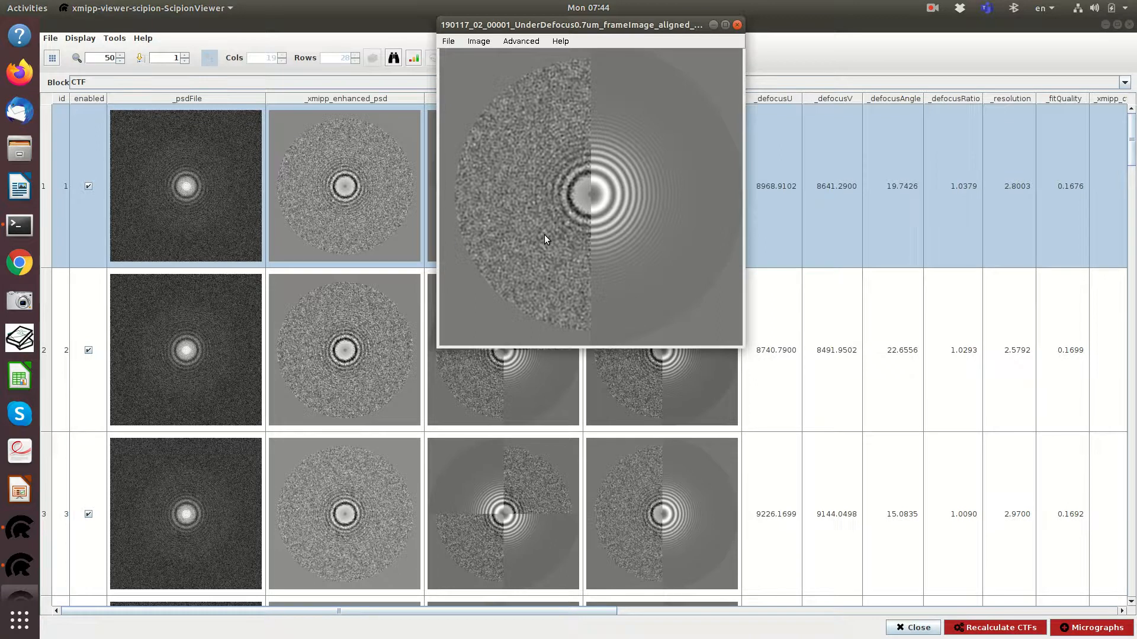
left_click(735, 25)
Step: Examine the defocus, resolution and Xmipp CTF criteria columns, and view the second micrograph's half-plane CTF model image enlarged
left_click_drag(549, 616, 833, 617)
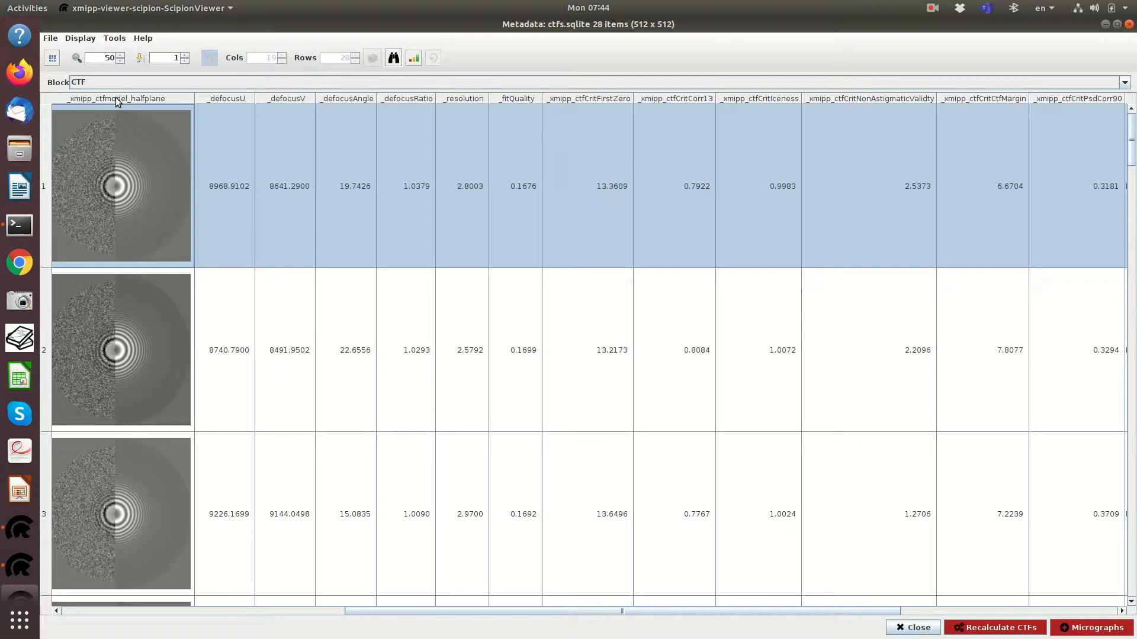
left_click_drag(795, 611, 756, 618)
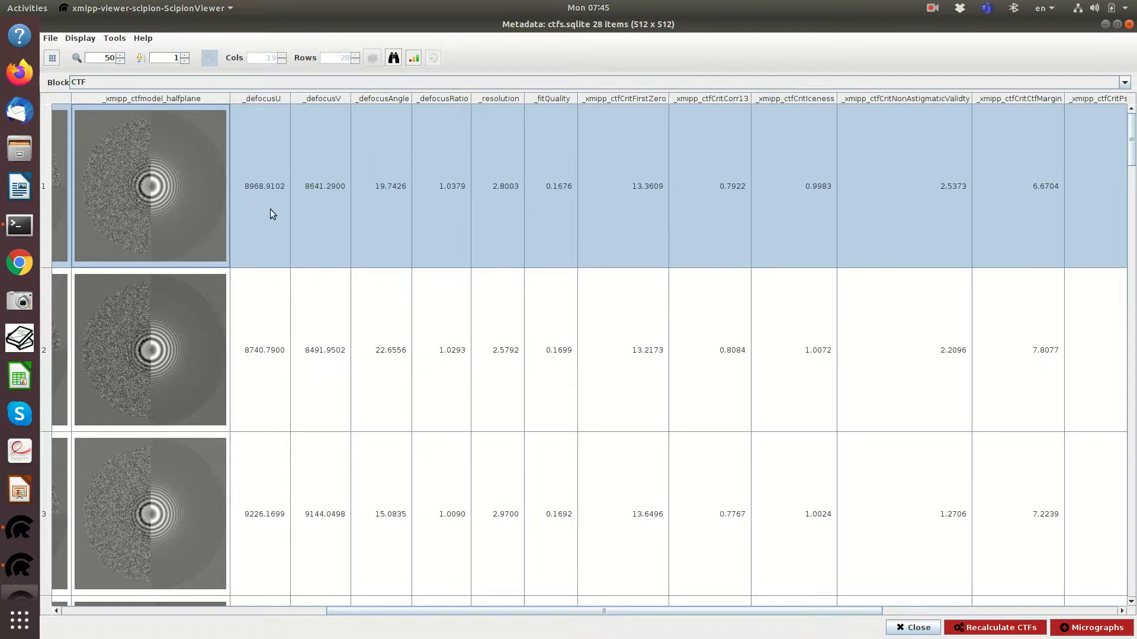
double_click(155, 353)
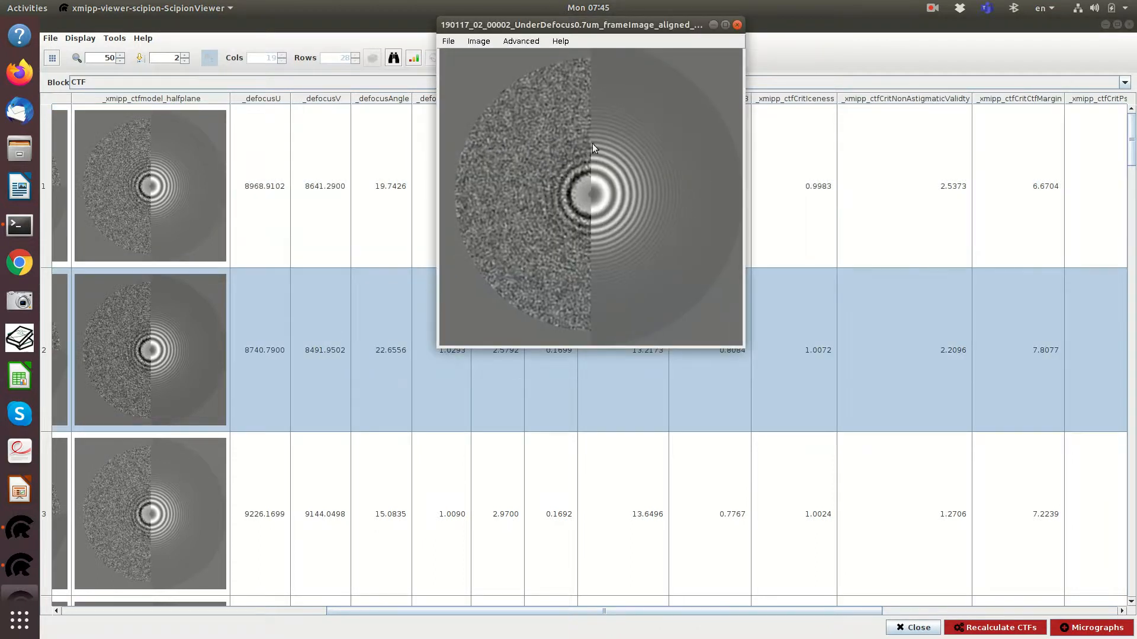
left_click(737, 25)
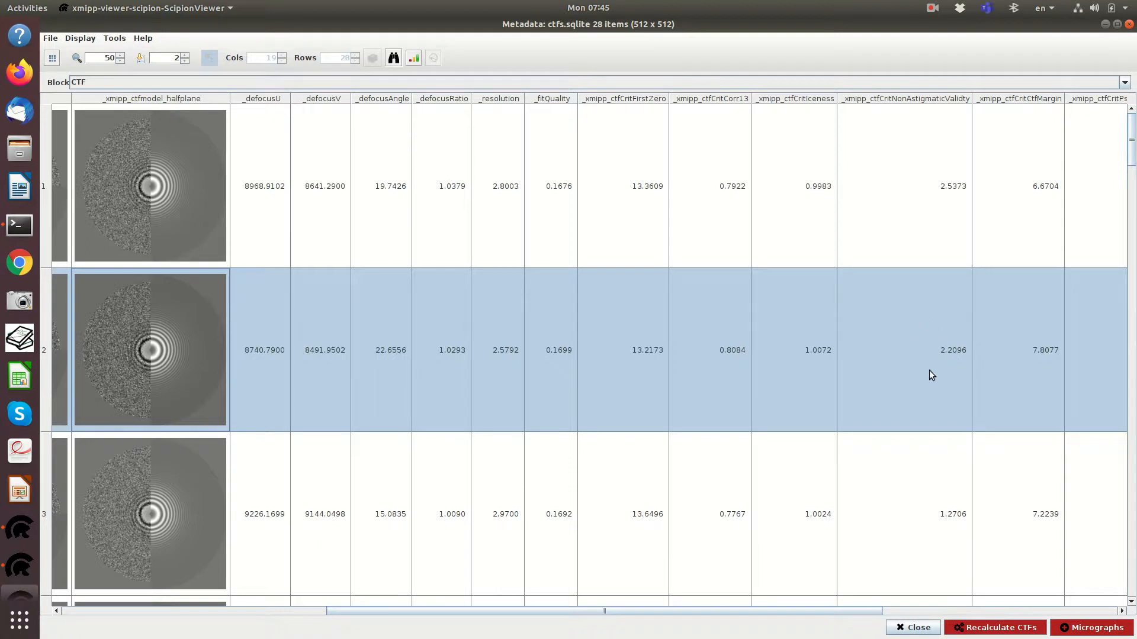
Step: Plot a histogram of the _xmipp_ctfCritNonAstigmaticValidty column from the CTF table
left_click(414, 58)
left_click(537, 262)
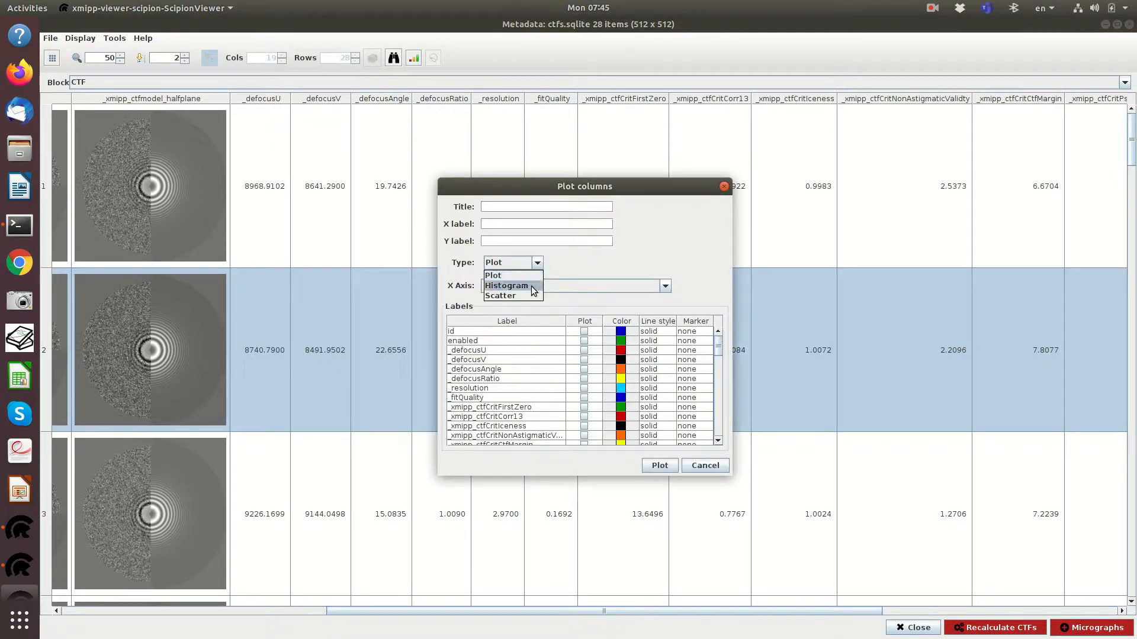
left_click(531, 286)
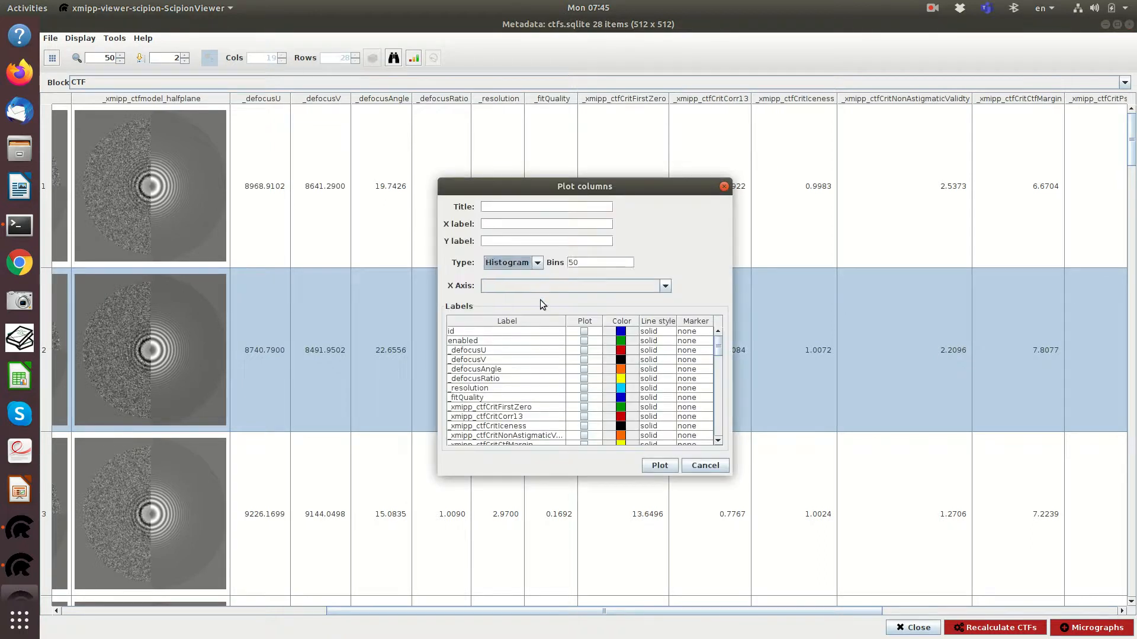
left_click(589, 437)
left_click(659, 466)
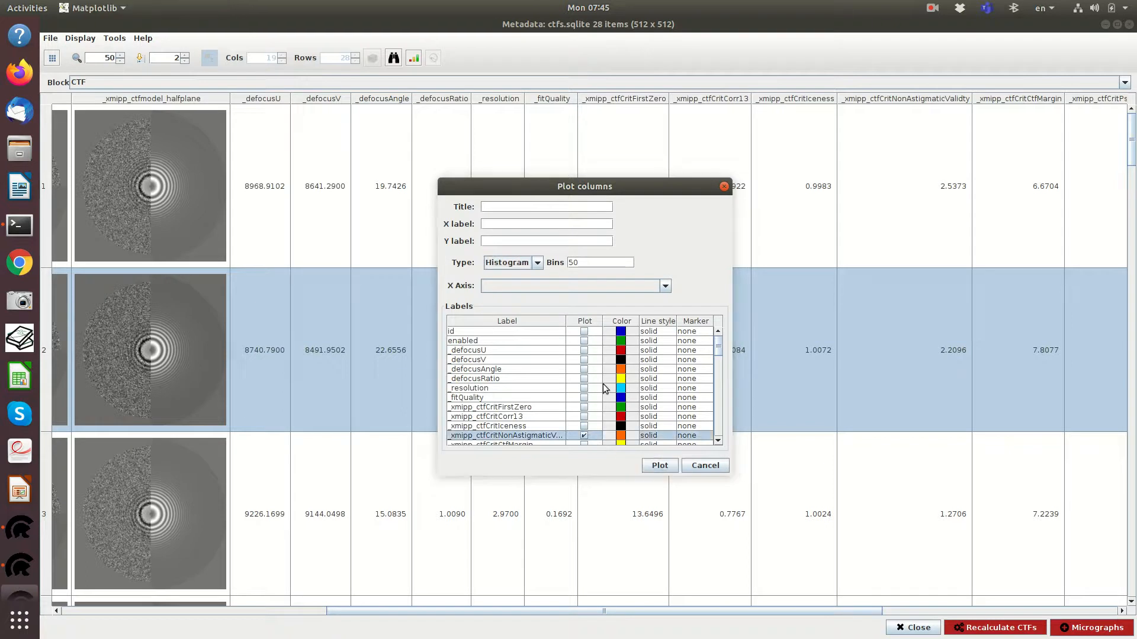
Step: Plot a histogram of only the _resolution column and place its figure beside the non-astigmatic validity histogram
left_click_drag(589, 190, 646, 164)
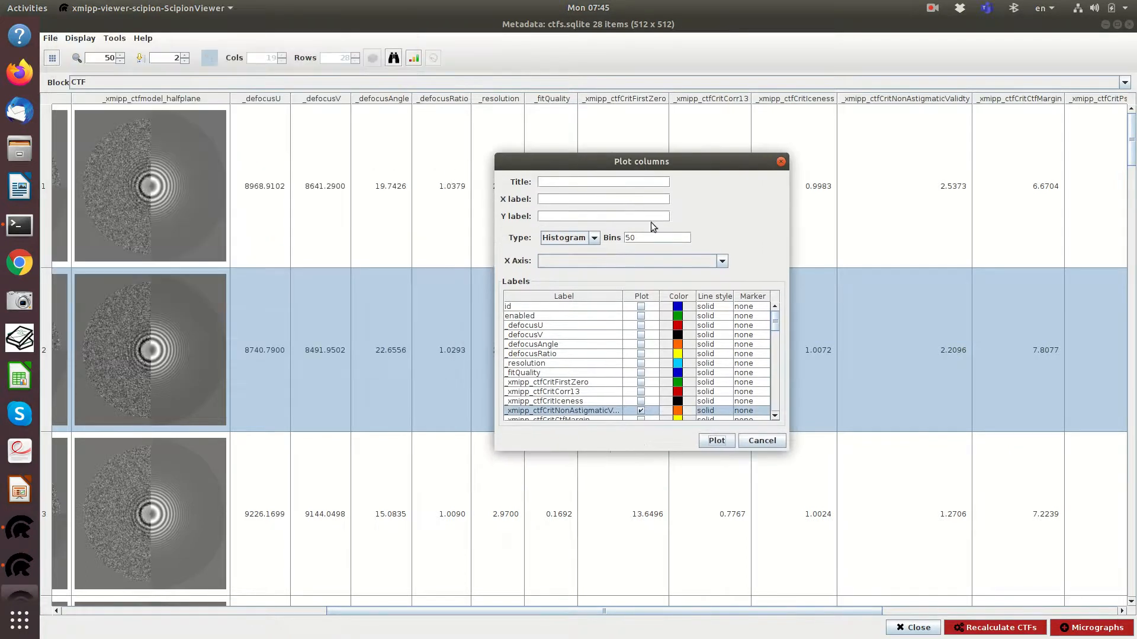
left_click(640, 410)
left_click(642, 364)
left_click(714, 440)
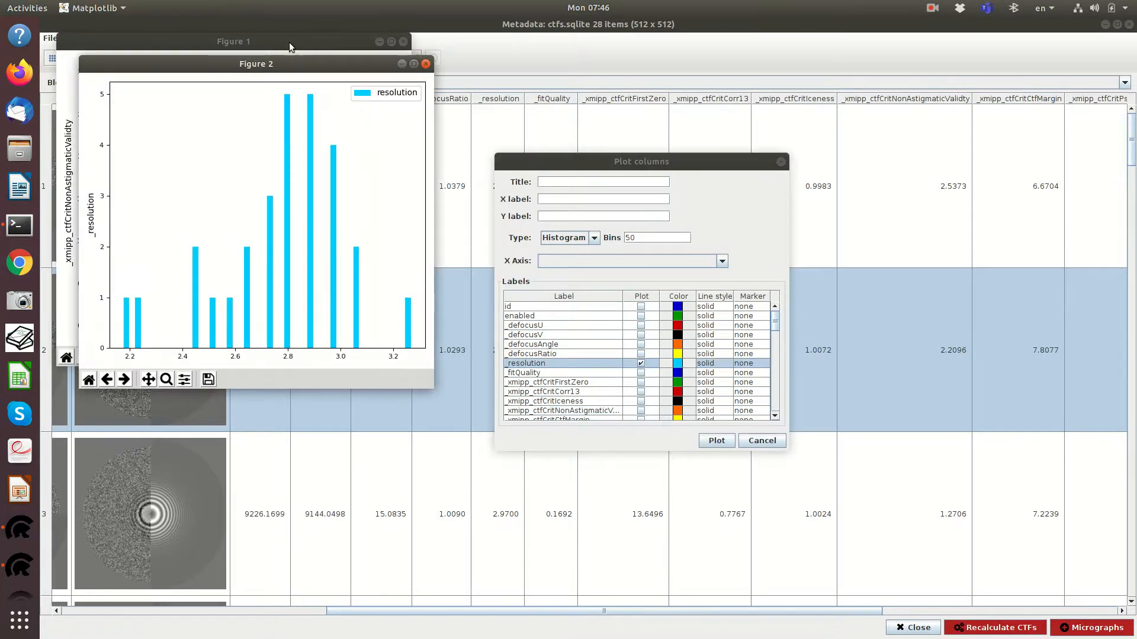
left_click_drag(309, 64, 648, 45)
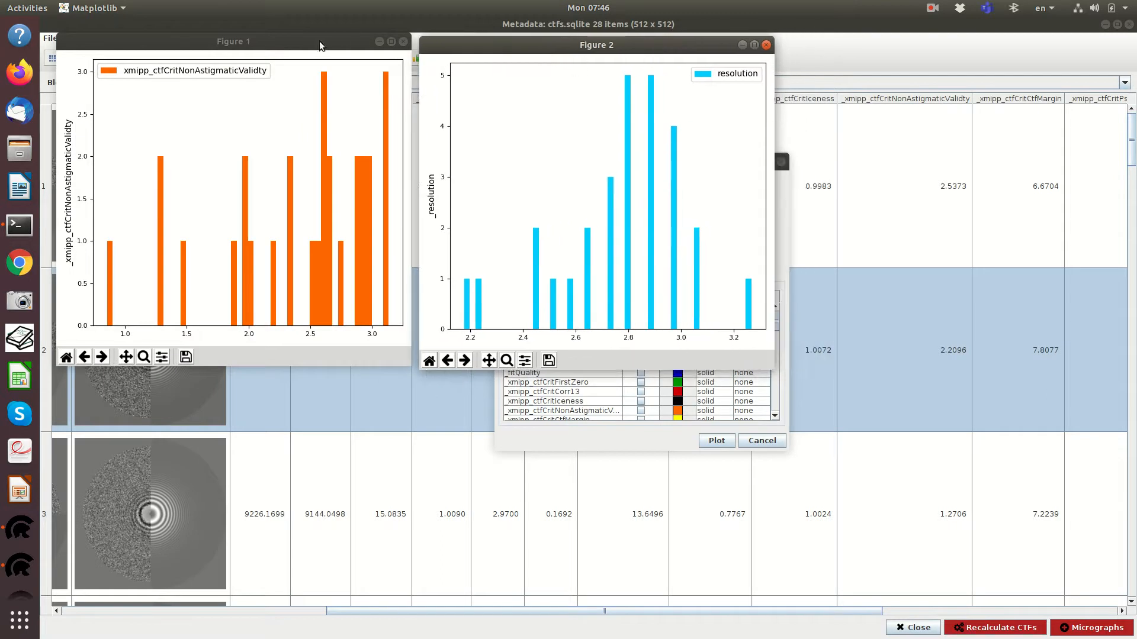
Step: Compare the non-astigmatic validity and resolution histograms side by side, closing both figures, the plot settings and the CTF table when done
left_click_drag(313, 42, 321, 54)
left_click_drag(502, 48, 506, 65)
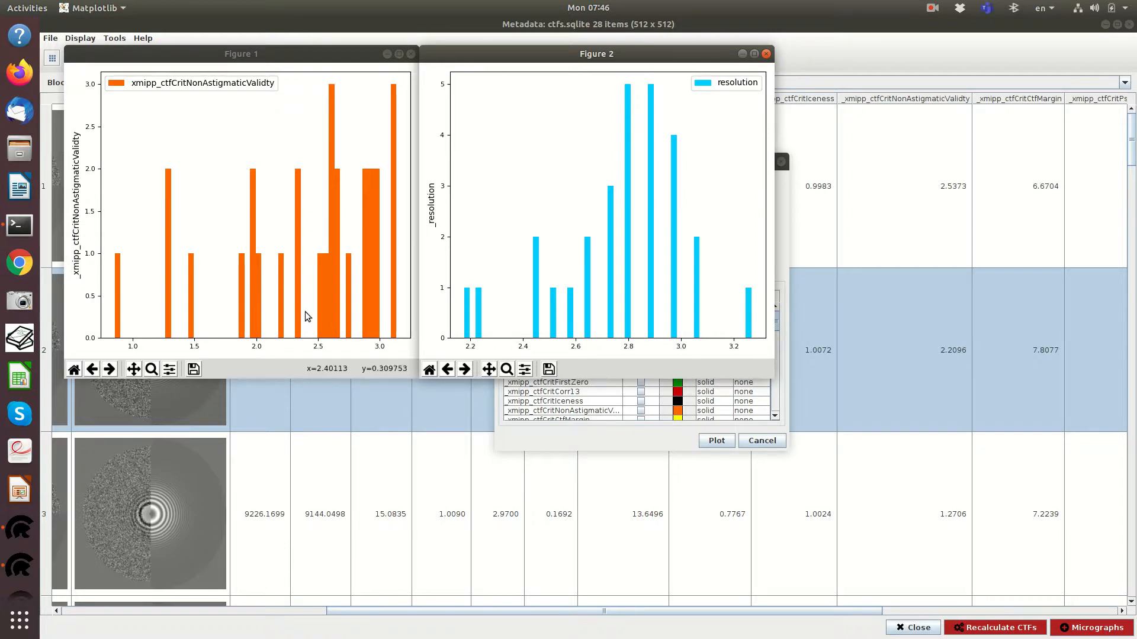
left_click(276, 305)
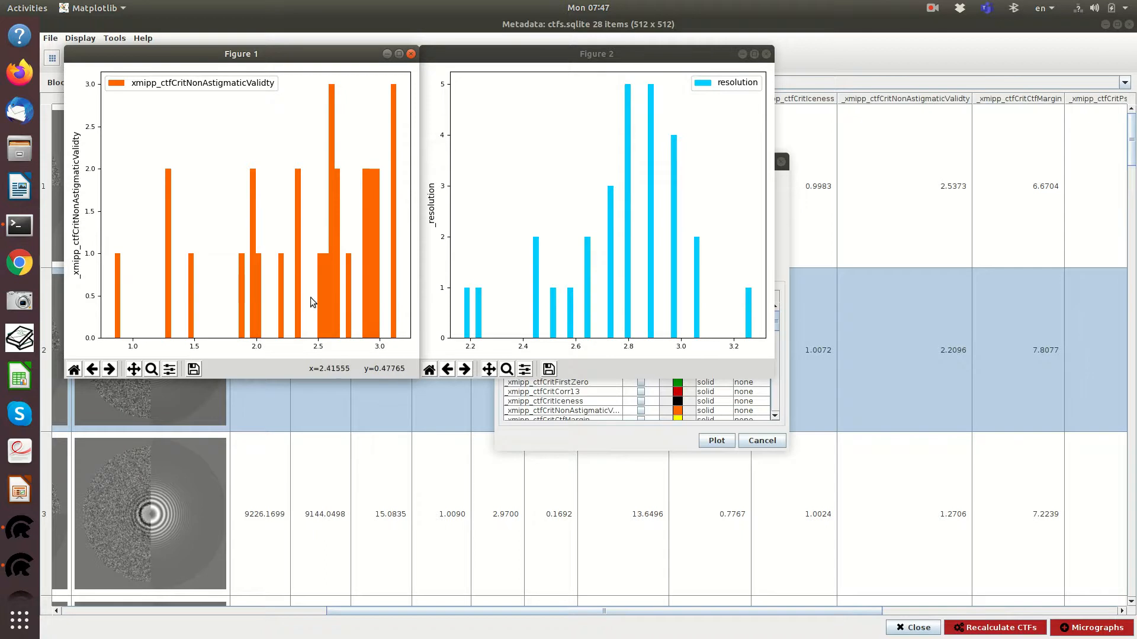
left_click(766, 54)
left_click(411, 54)
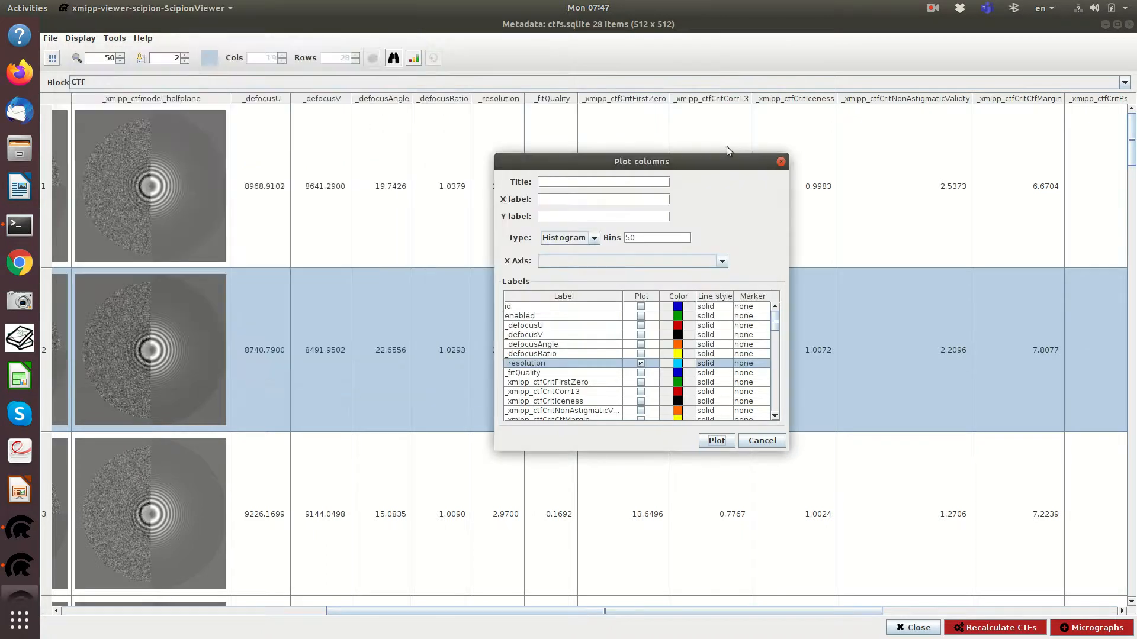
left_click(778, 161)
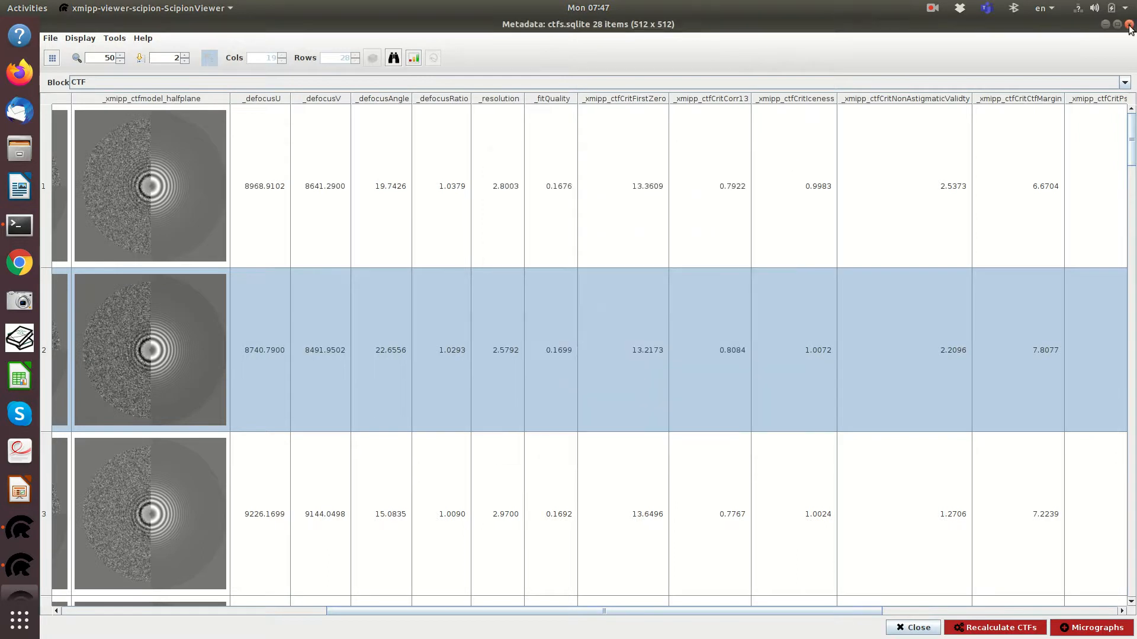
left_click(1129, 24)
Step: Open the results viewer of xmipp3 - ctf consensus GCTF+CTFFind4 and view its passed micrographs, closing their table when done
left_click(613, 236)
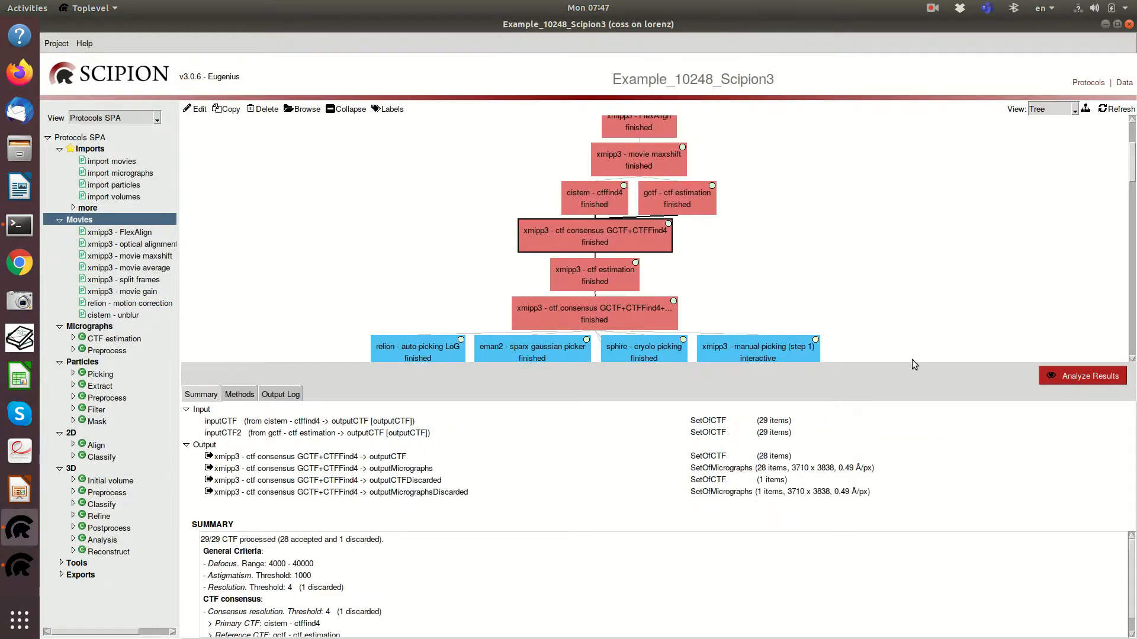
left_click(1063, 377)
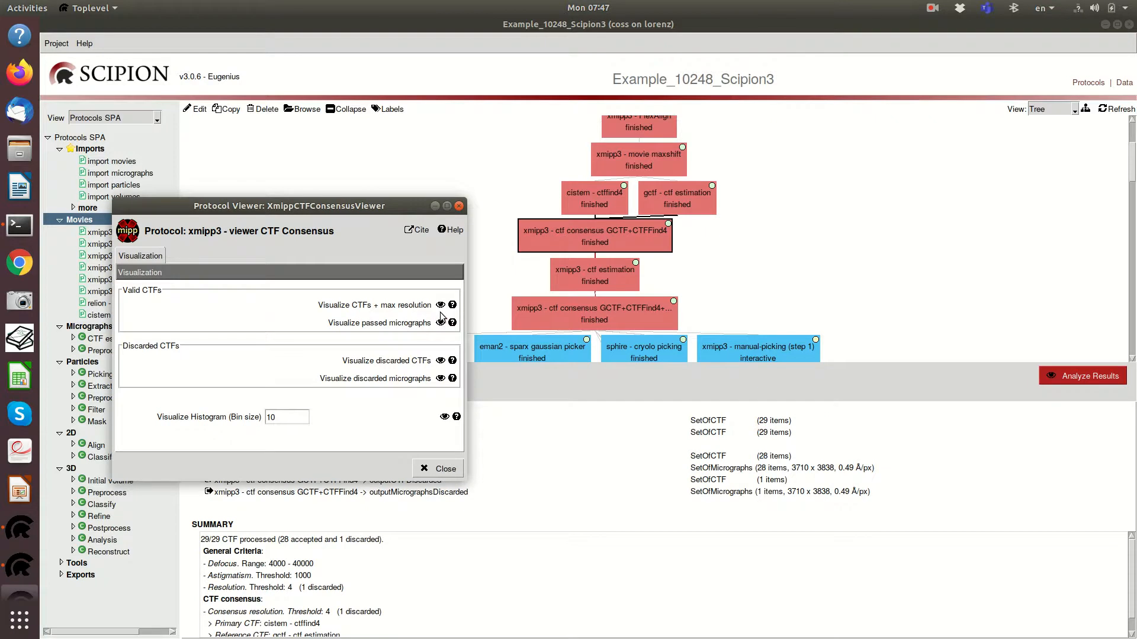
left_click(436, 469)
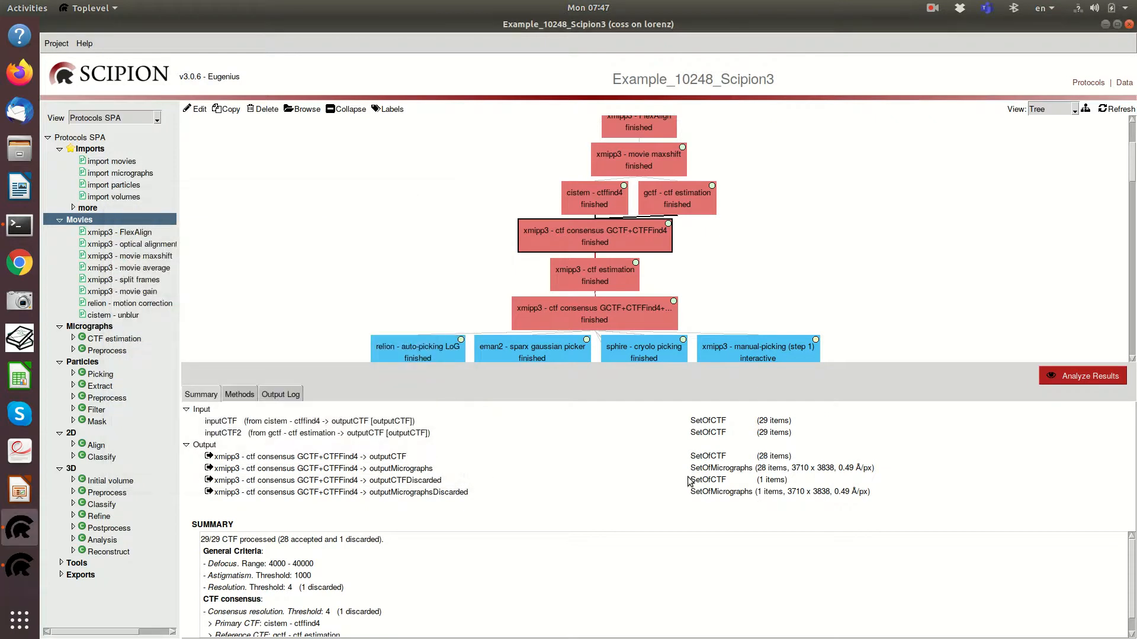
left_click(1104, 377)
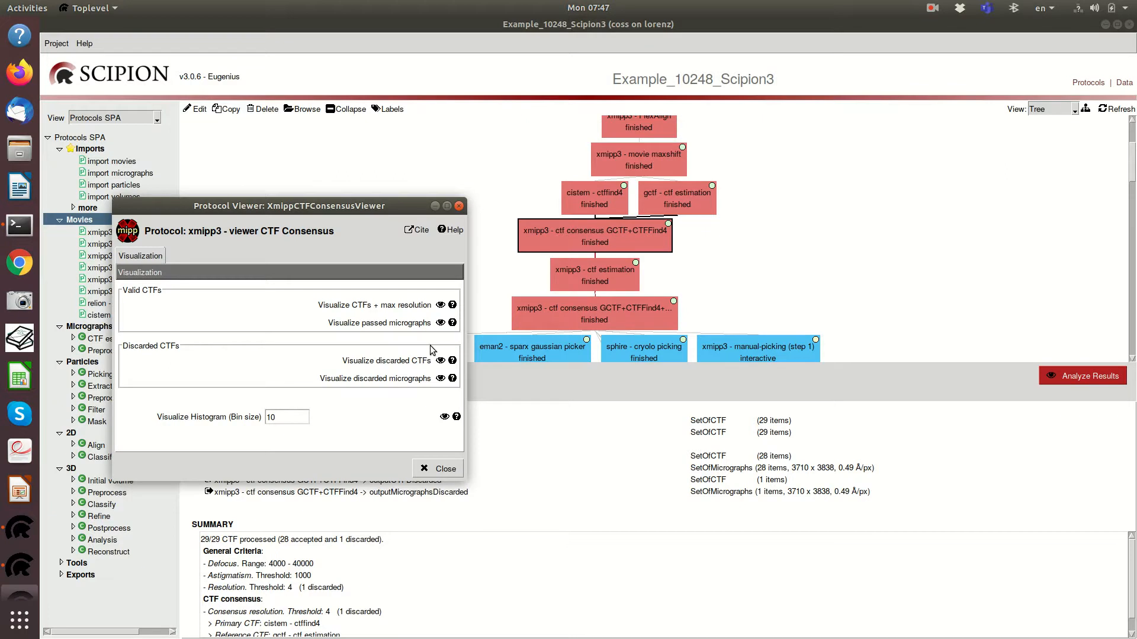
left_click(444, 325)
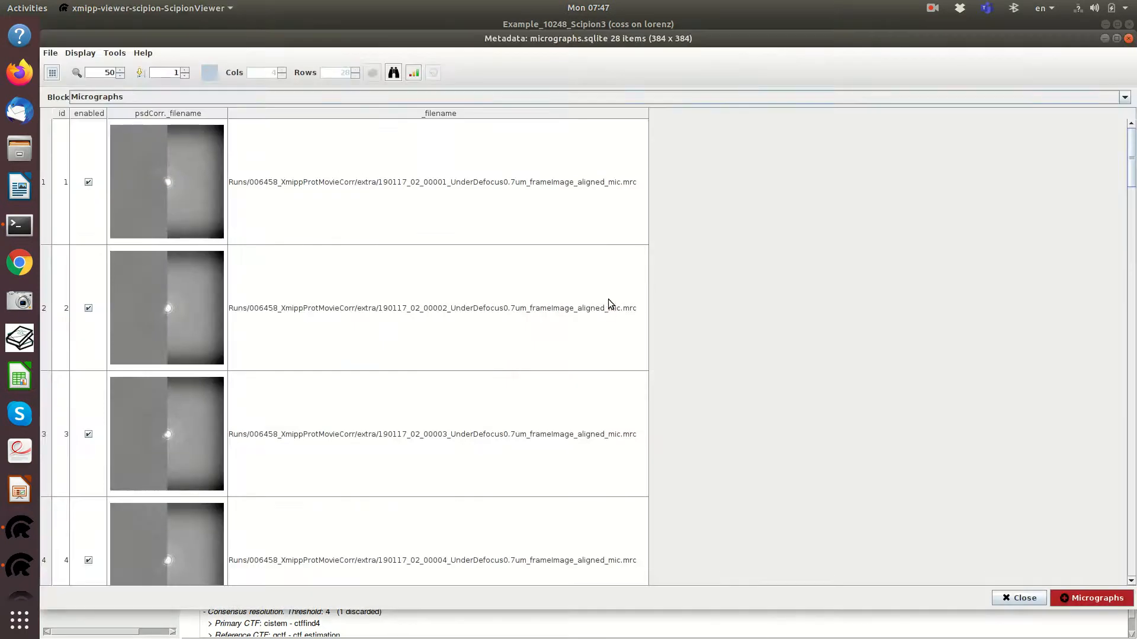
left_click(1129, 38)
Step: Visualize the valid CTFs with max resolution, plot a histogram of their _resolution column, and close the figure, table and consensus viewer
left_click(440, 305)
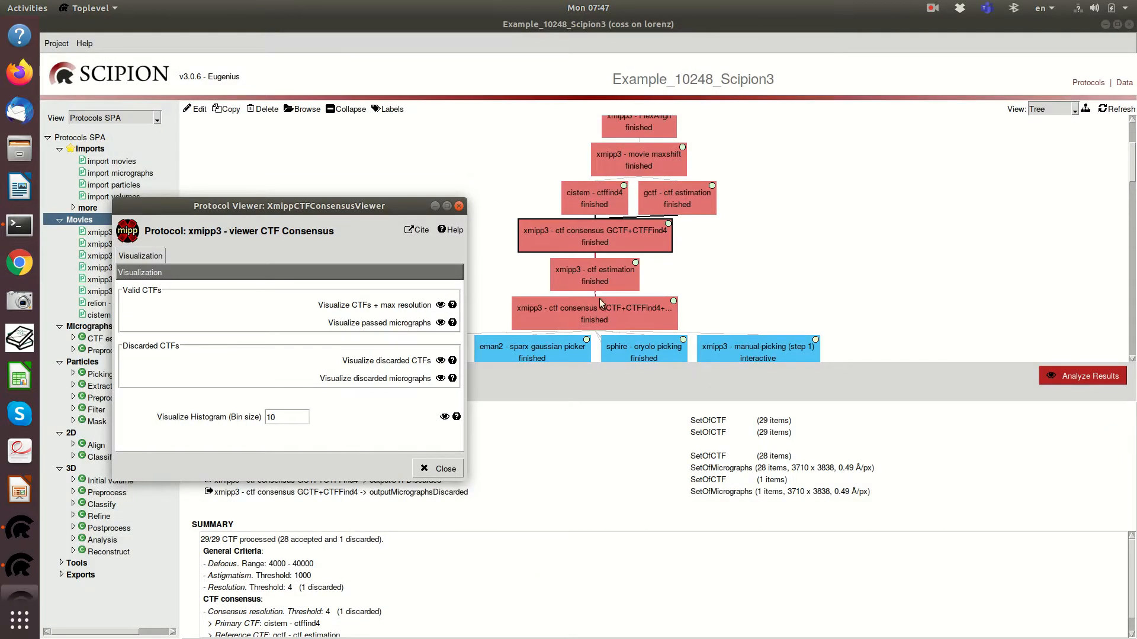
left_click_drag(600, 118, 432, 119)
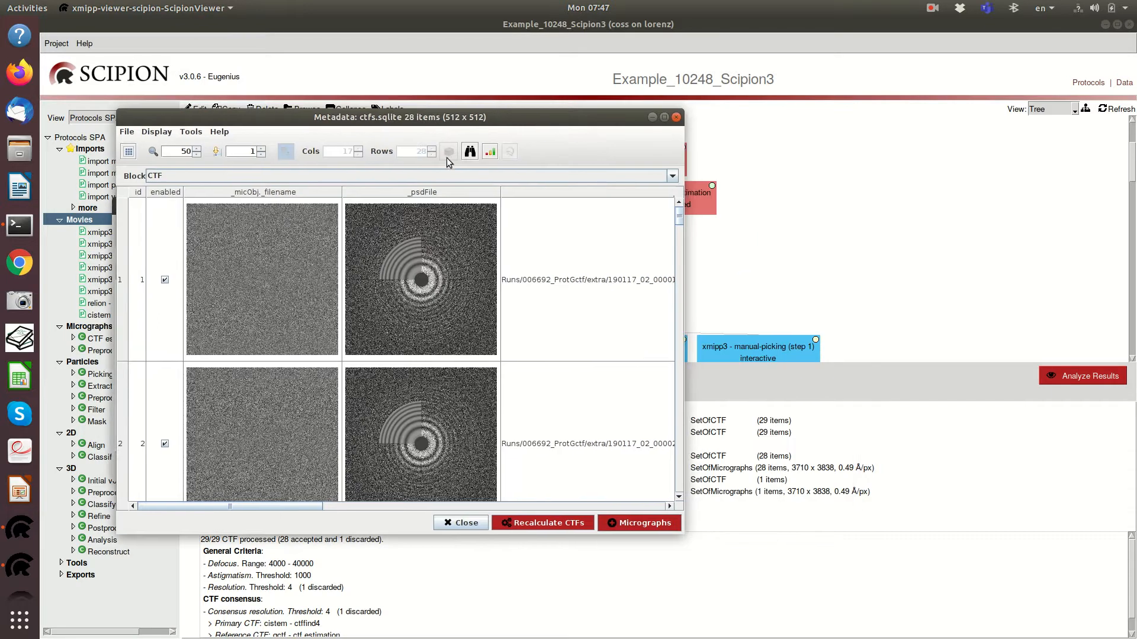
left_click(490, 152)
left_click(335, 262)
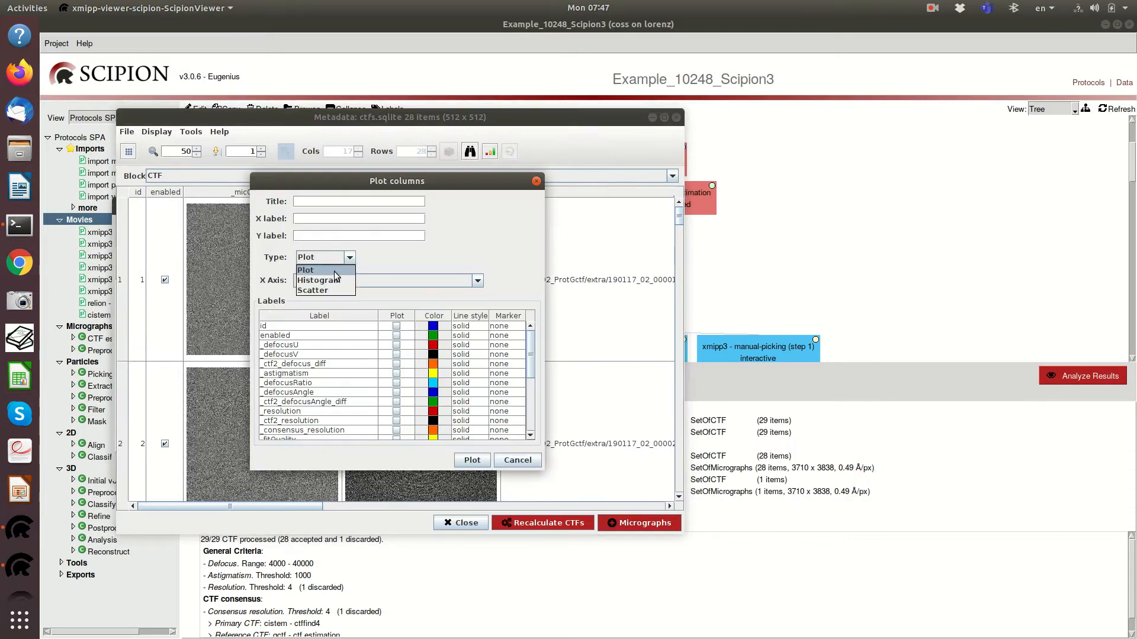
left_click(336, 277)
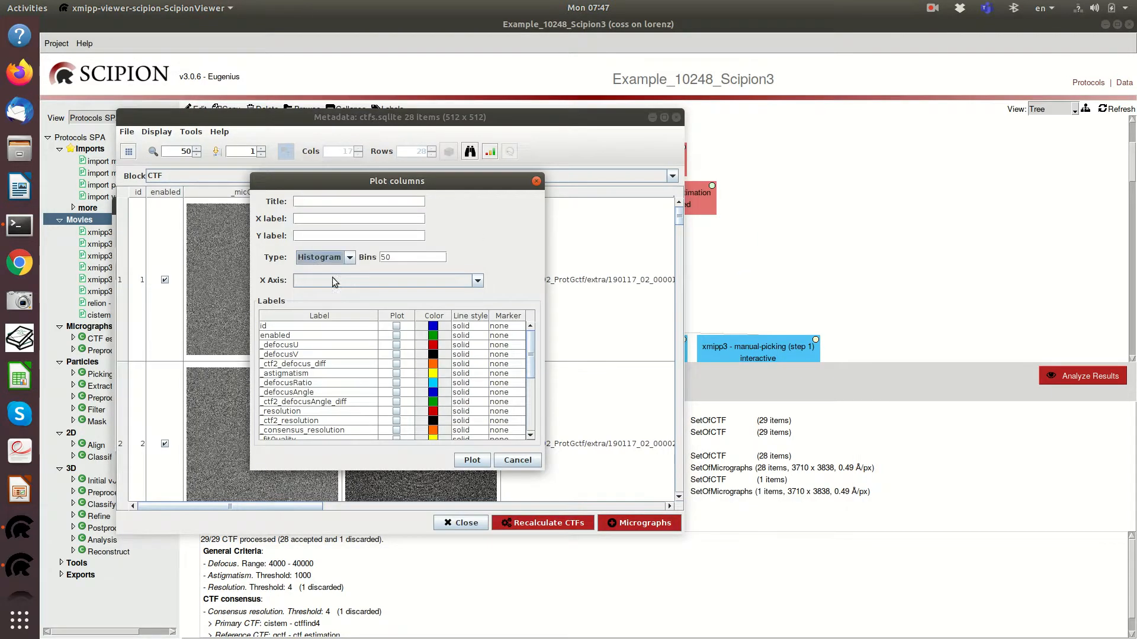
left_click(396, 411)
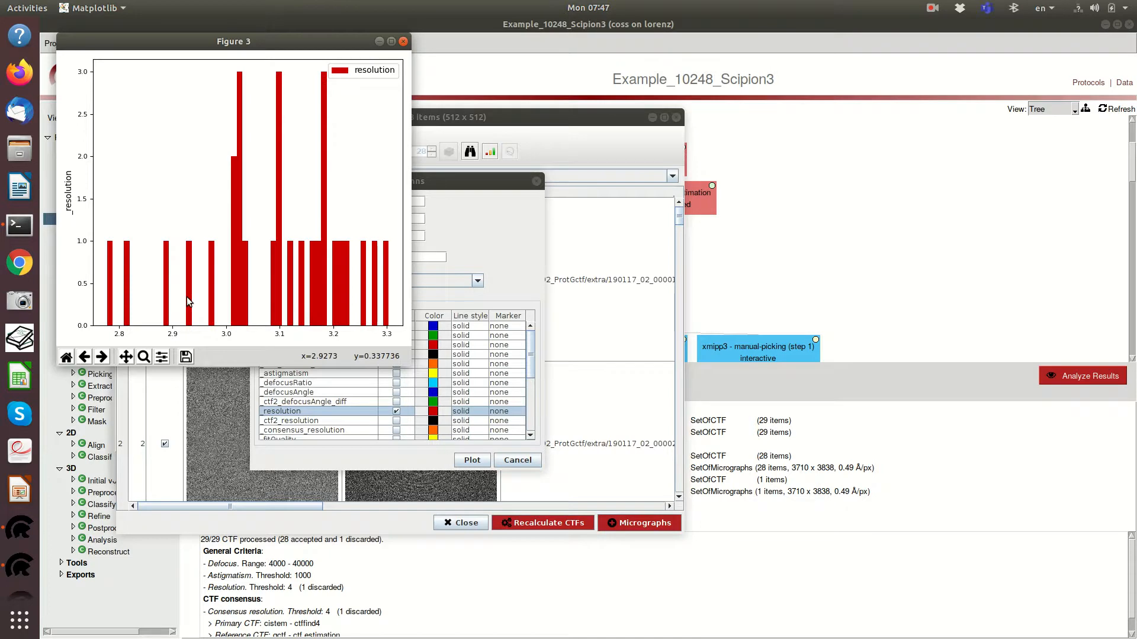
left_click(403, 42)
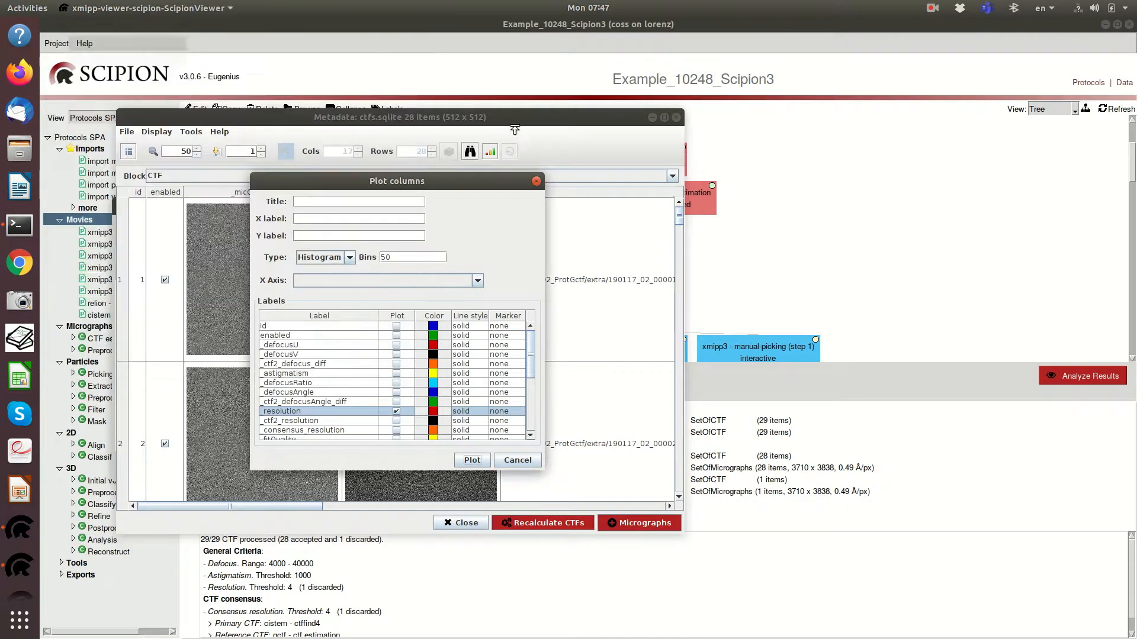
left_click(536, 186)
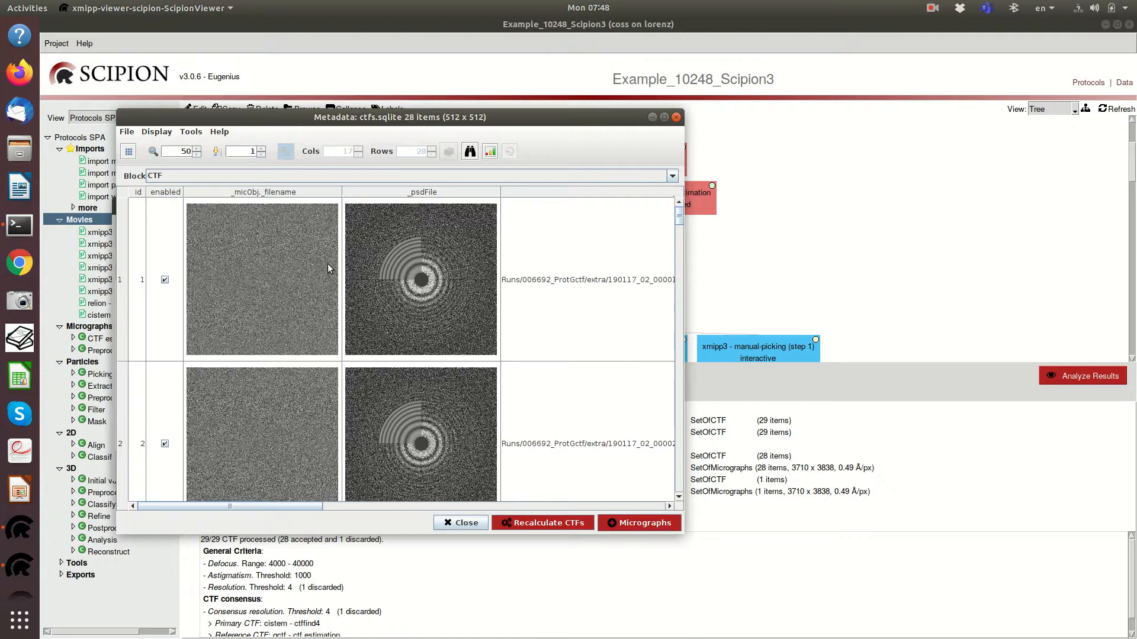
left_click(466, 524)
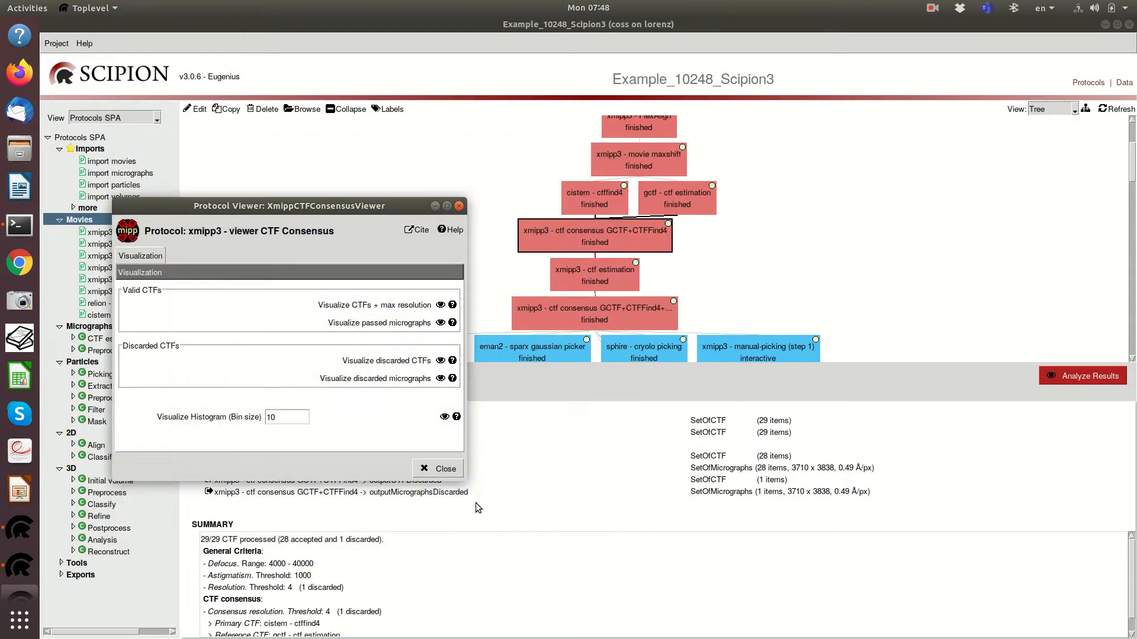
left_click(432, 472)
Step: Open the settings of the ctf consensus GCTF+CTFFind4+Xmipp protocol and review its consensus and input parameters
scroll(797, 173, "down", 3)
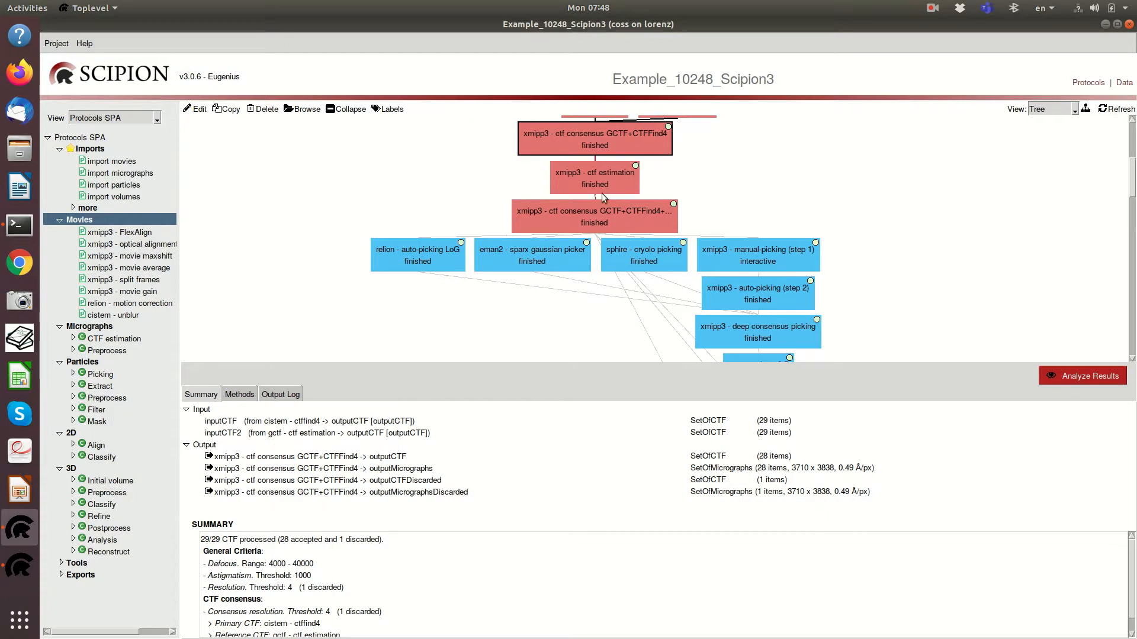
left_click(593, 221)
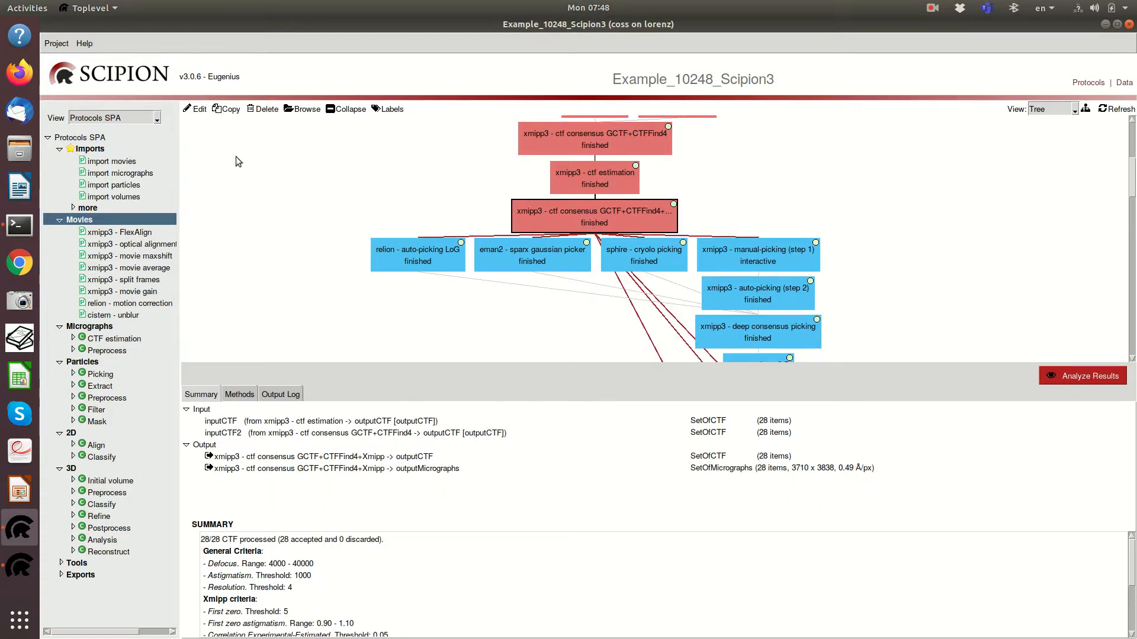
left_click(199, 108)
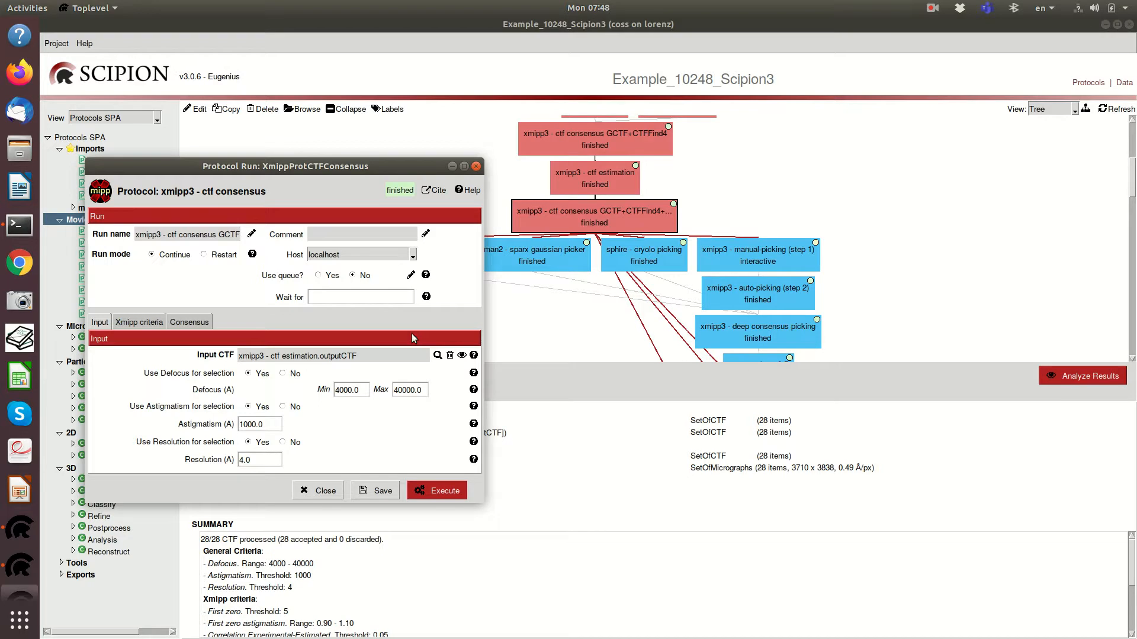
left_click(194, 321)
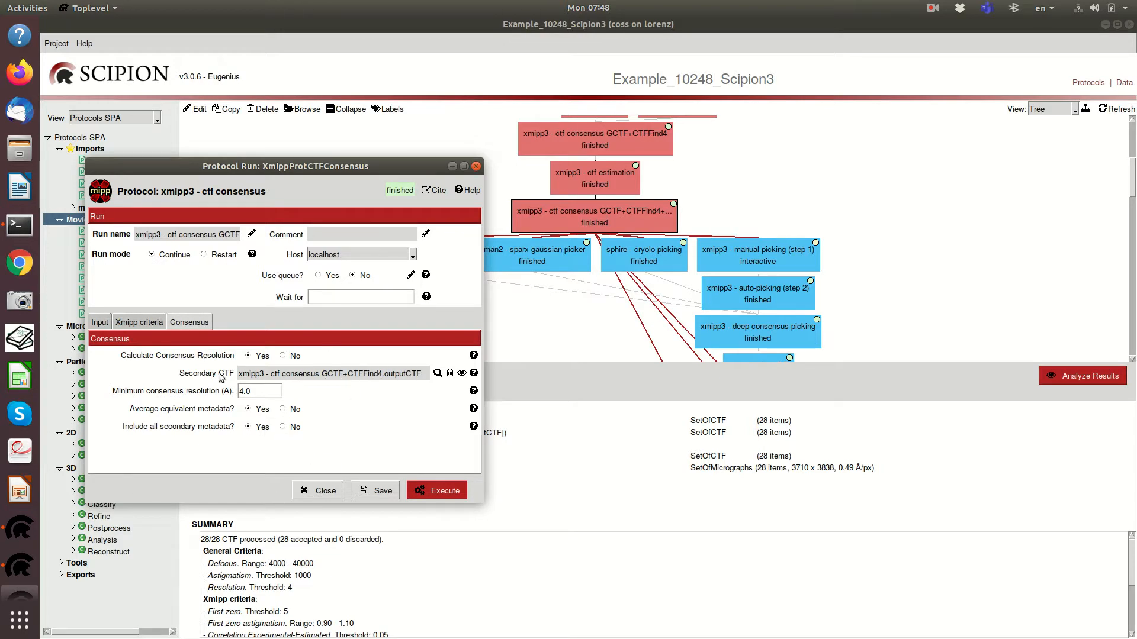
left_click(105, 325)
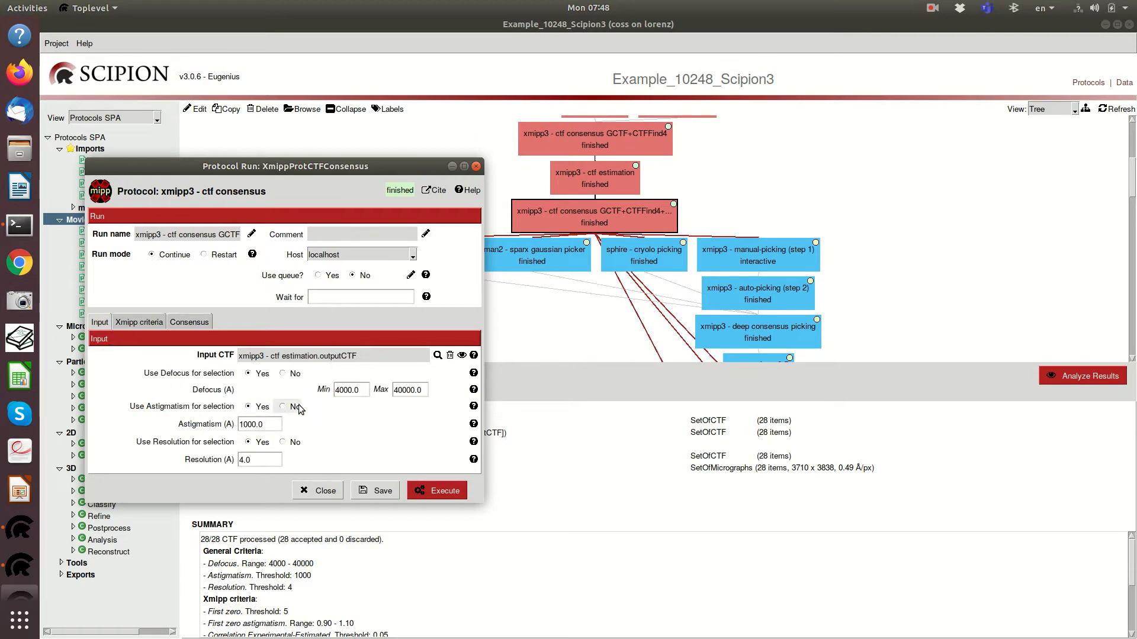
Step: Review the Xmipp criteria thresholds from minimum first zero through non astigmatic validity, and close the protocol settings without changes
left_click(150, 324)
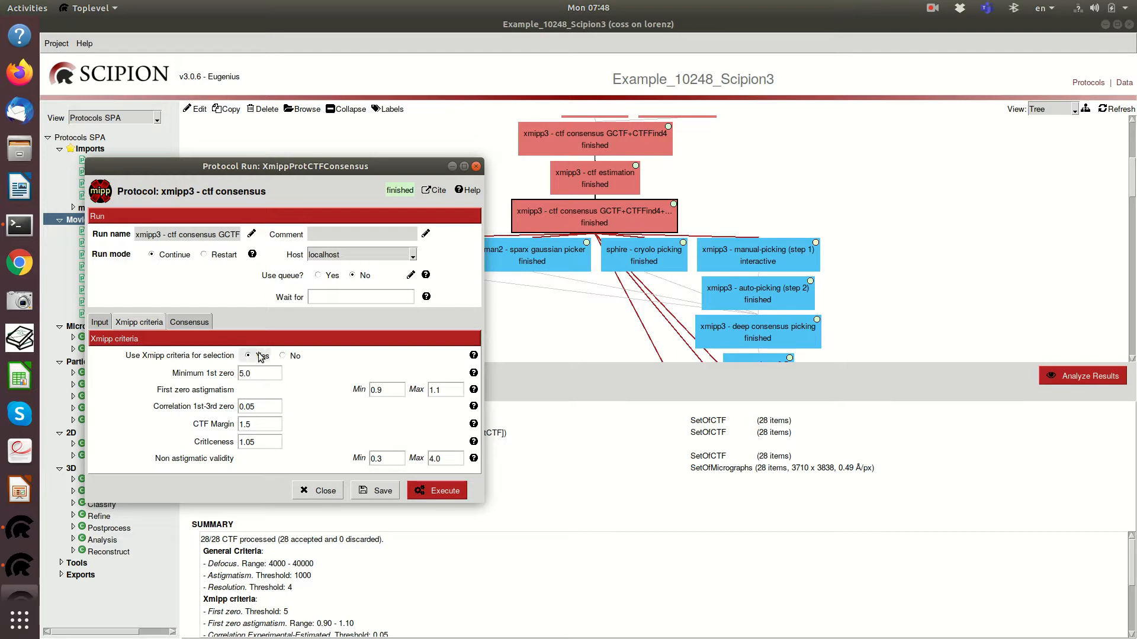
double_click(250, 374)
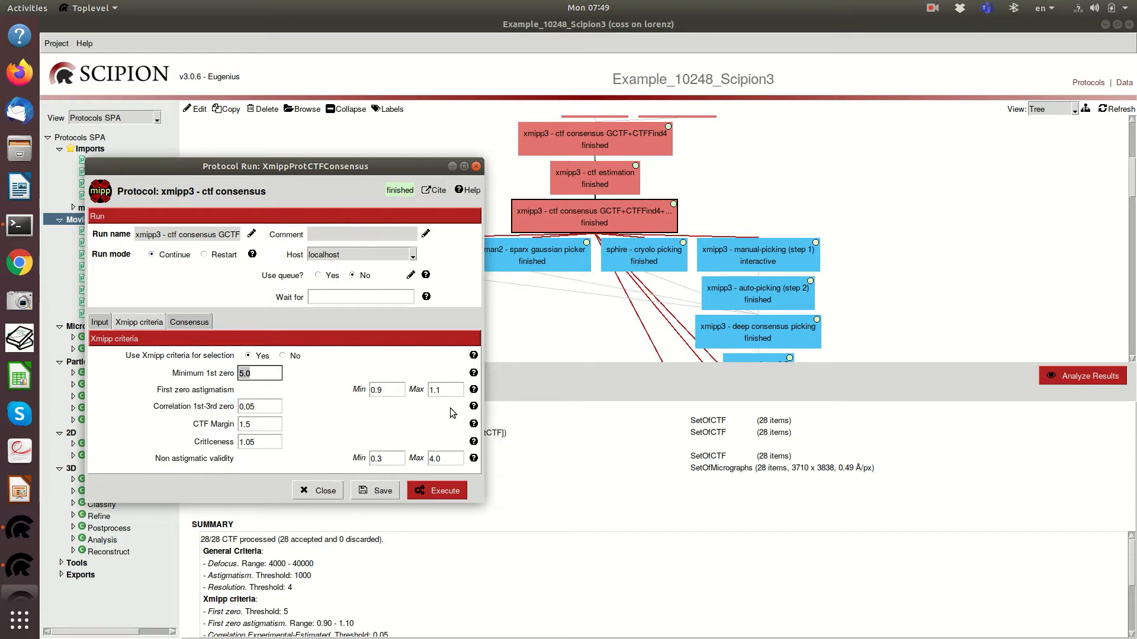
left_click(395, 388)
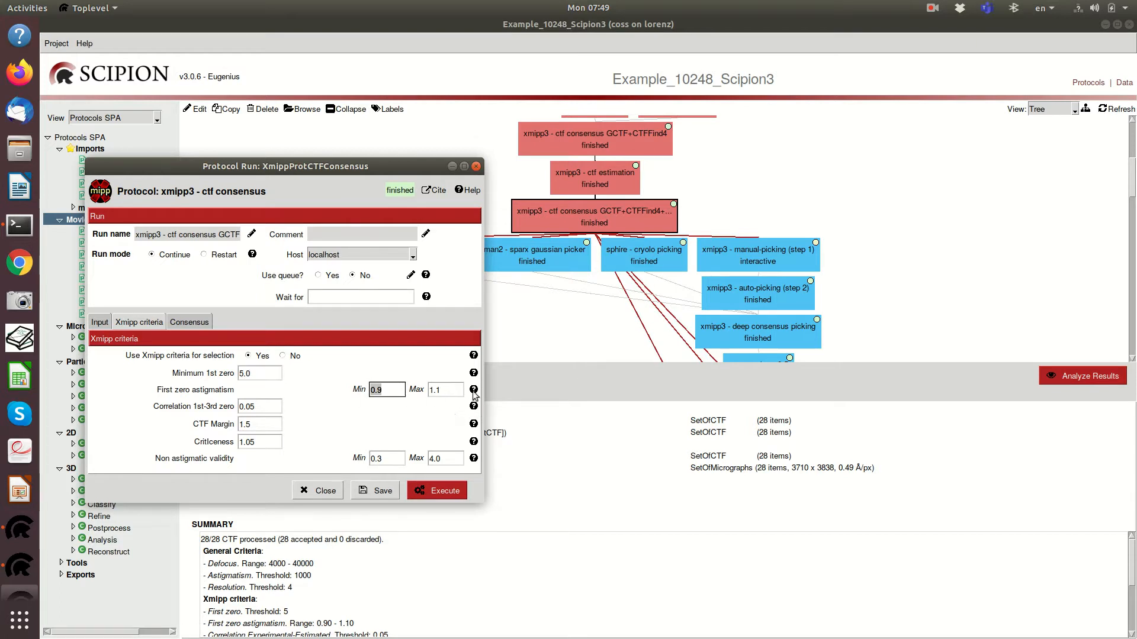
left_click(441, 390)
double_click(442, 390)
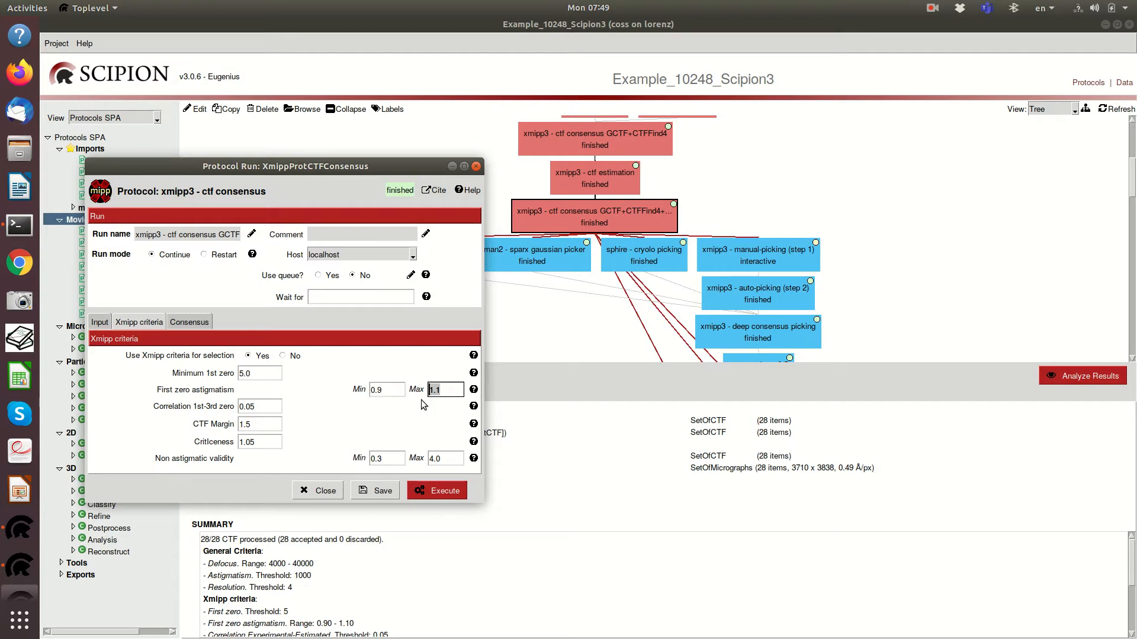
double_click(272, 406)
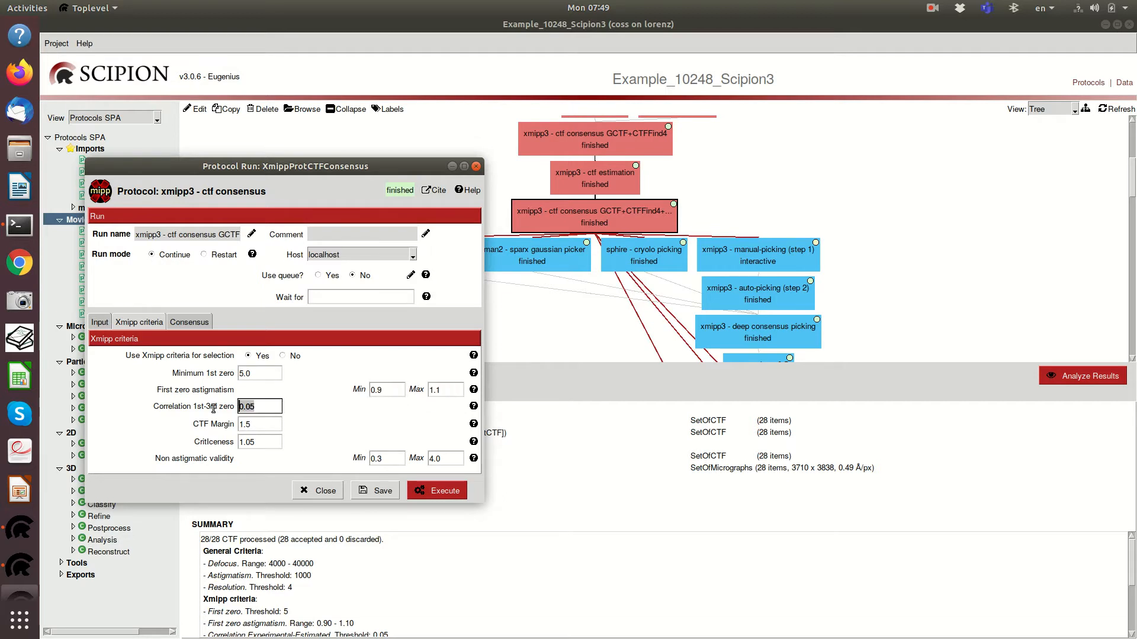
double_click(259, 423)
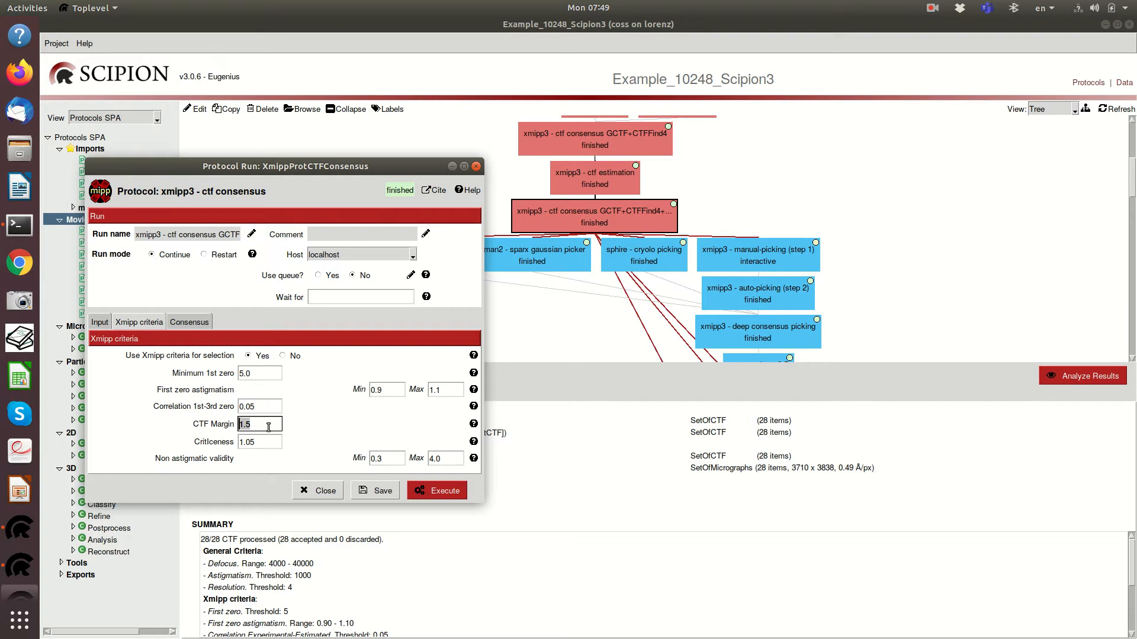
key("Tab")
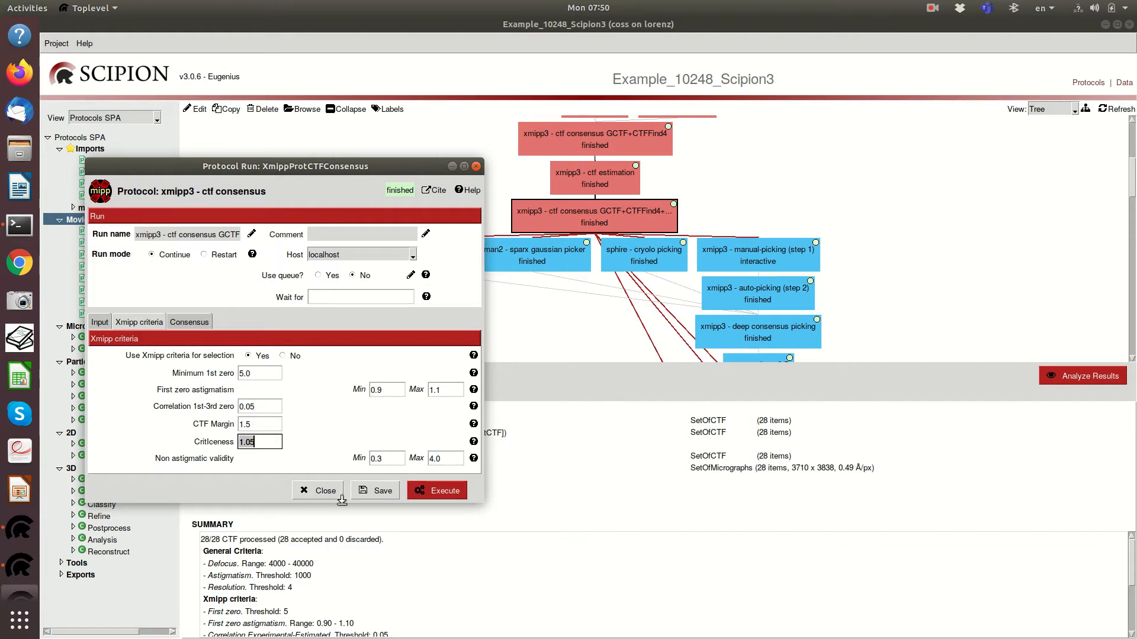
left_click(262, 439)
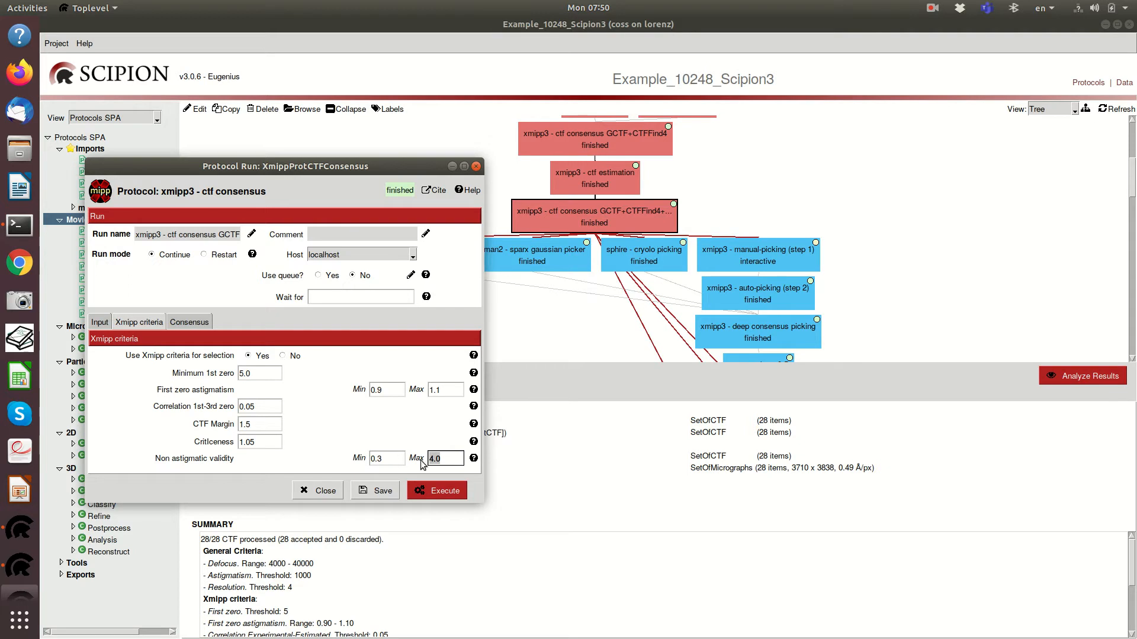
key("shift+Tab")
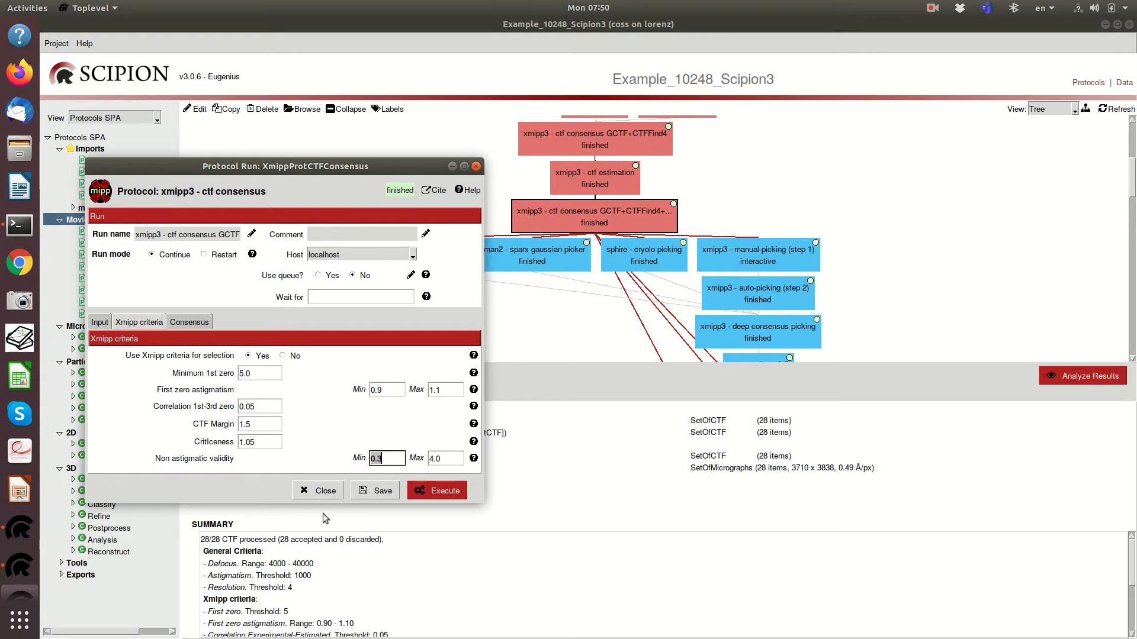
left_click(318, 494)
Step: Open the ctf consensus GCTF+CTFFind4+Xmipp results and show the valid CTFs with max resolution full screen
scroll(986, 251, "up", 4)
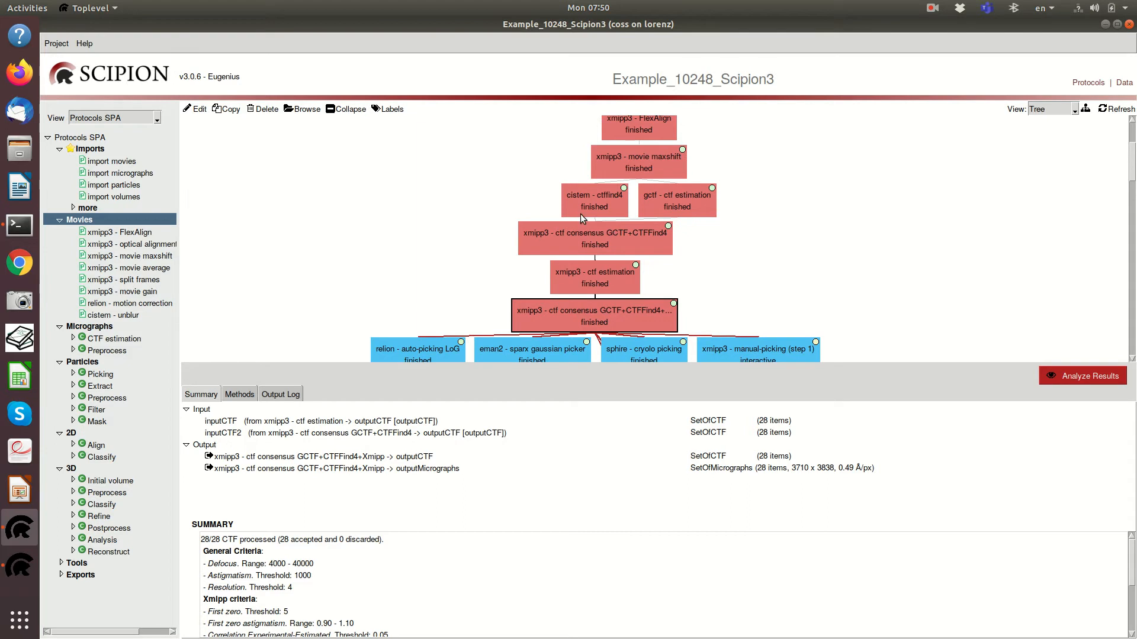
mouse_move(581, 215)
mouse_move(602, 308)
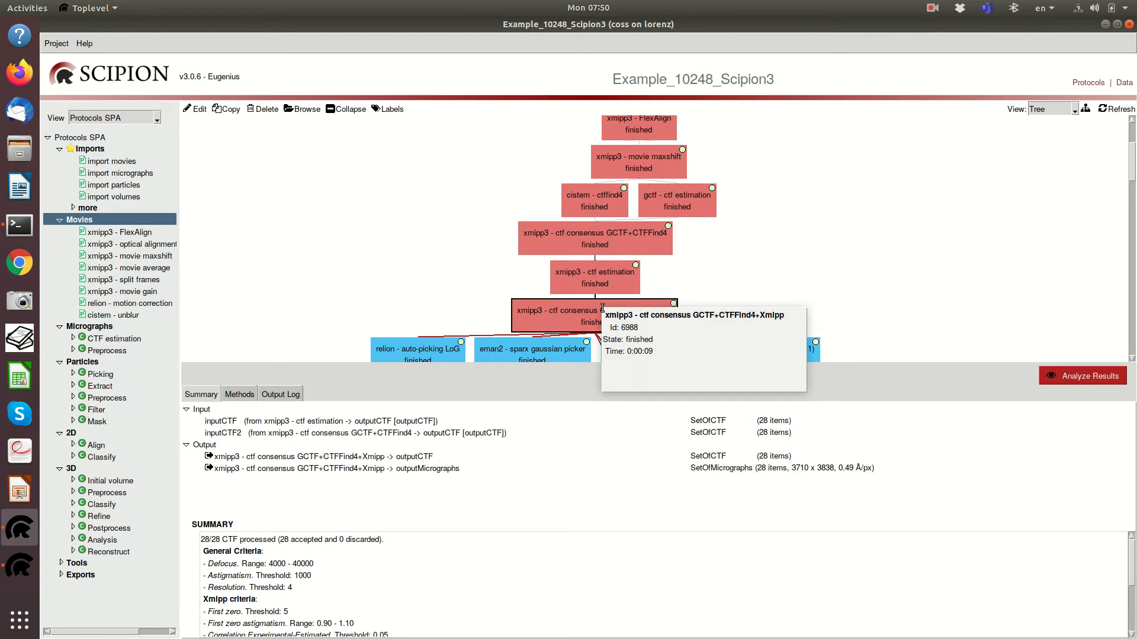
left_click(1054, 377)
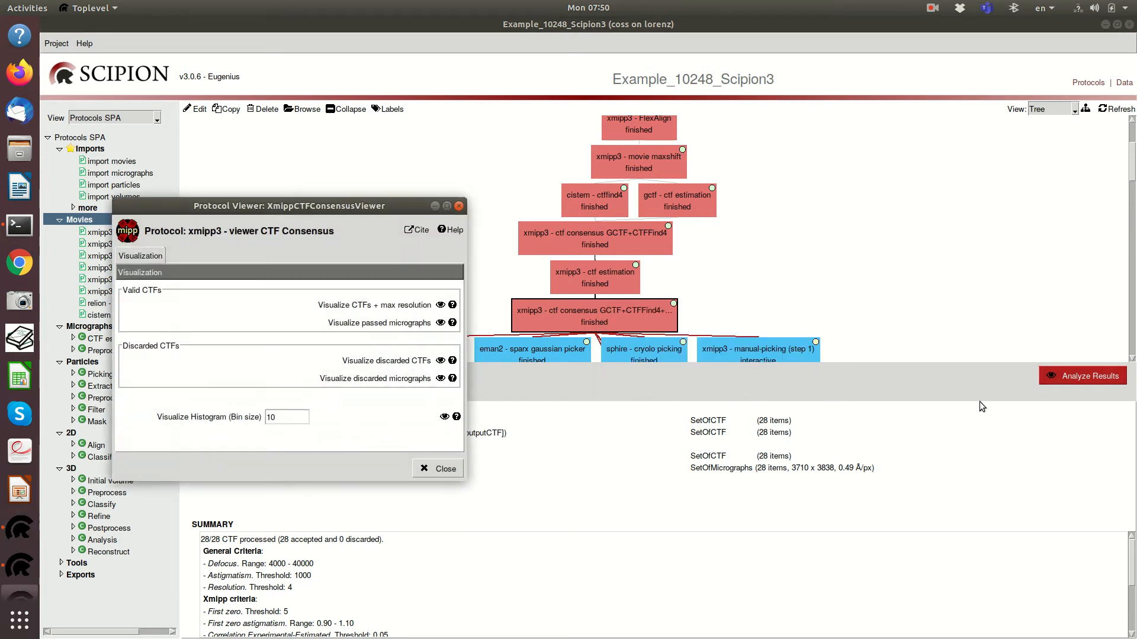
left_click(441, 304)
left_click(831, 115)
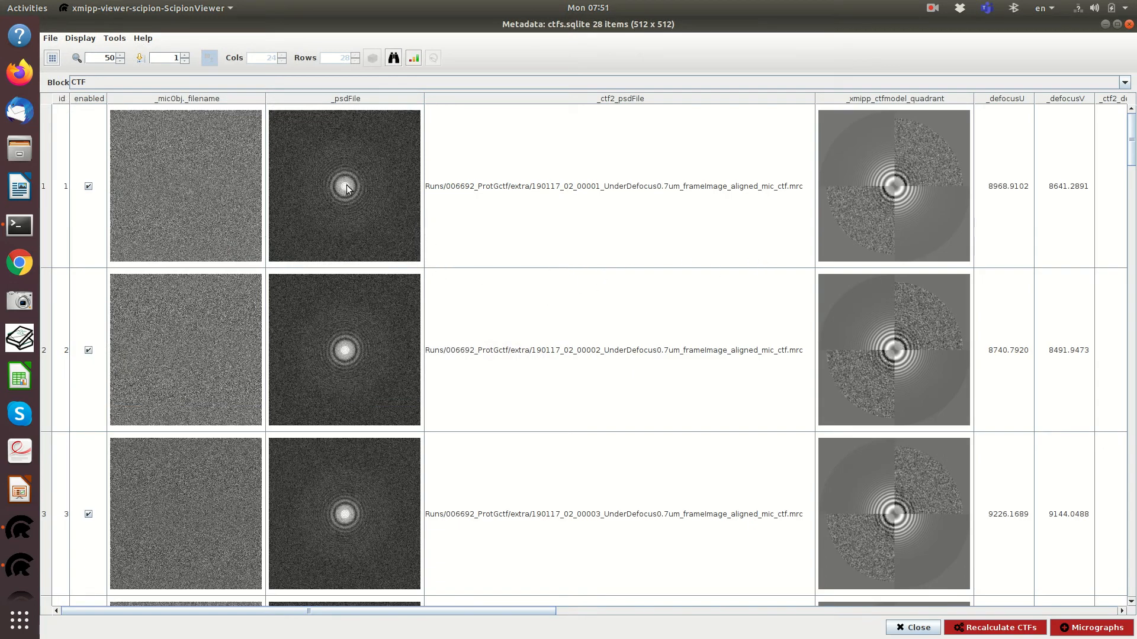
Step: Examine the micrographs, PSDs and Xmipp CTF model quadrants throughout the valid CTF table, and close the table and the consensus viewer
scroll(347, 186, "down", 3)
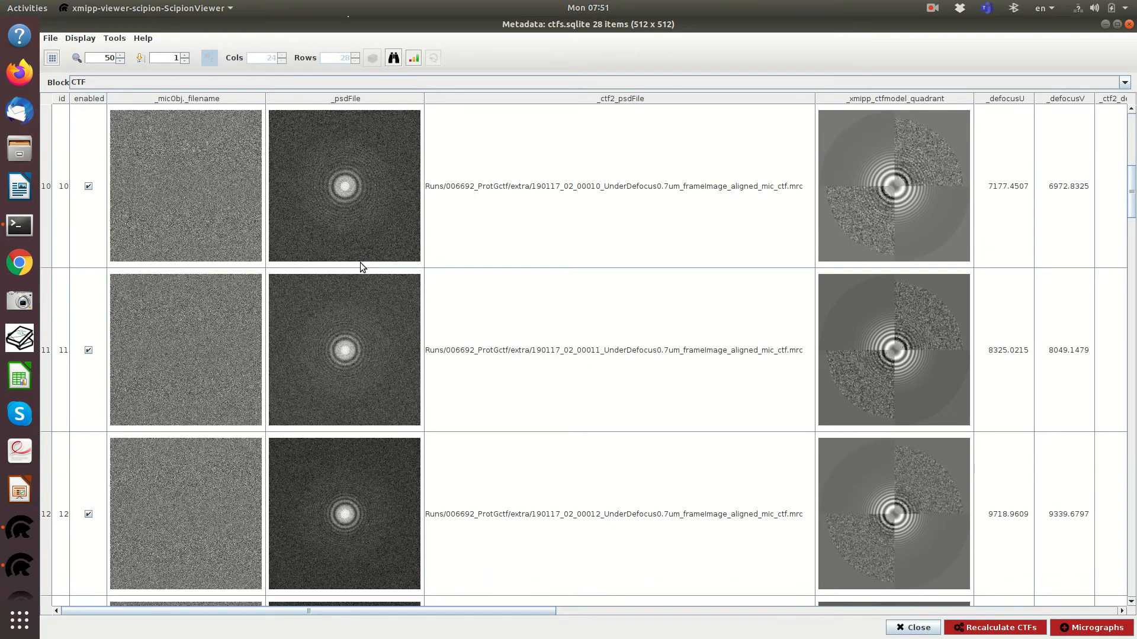
scroll(360, 262, "down", 4)
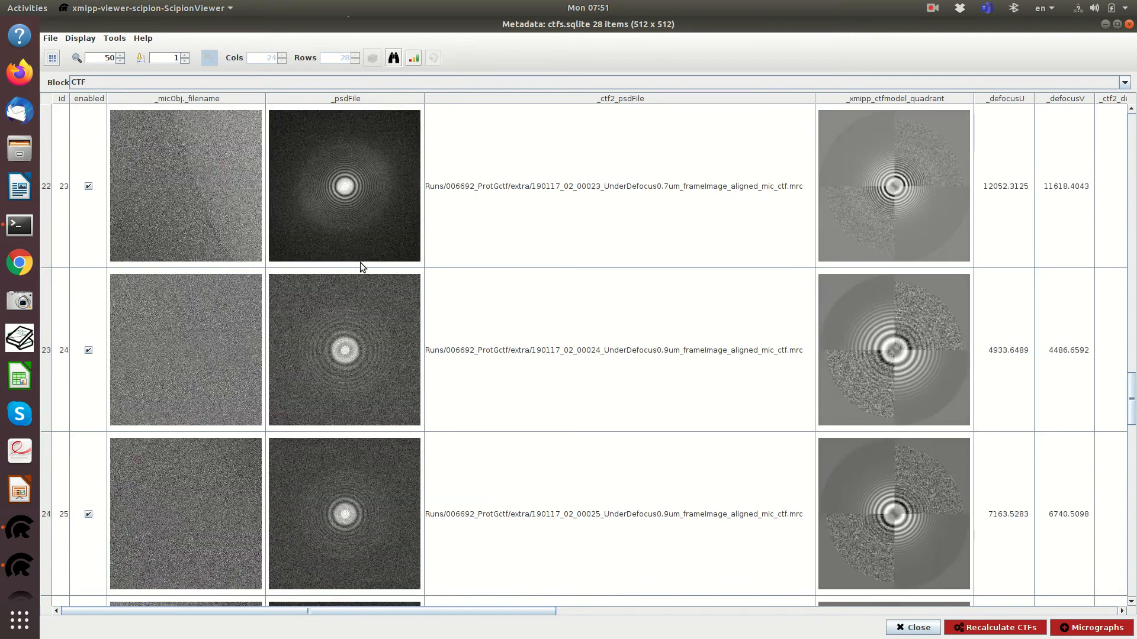
scroll(360, 263, "down", 3)
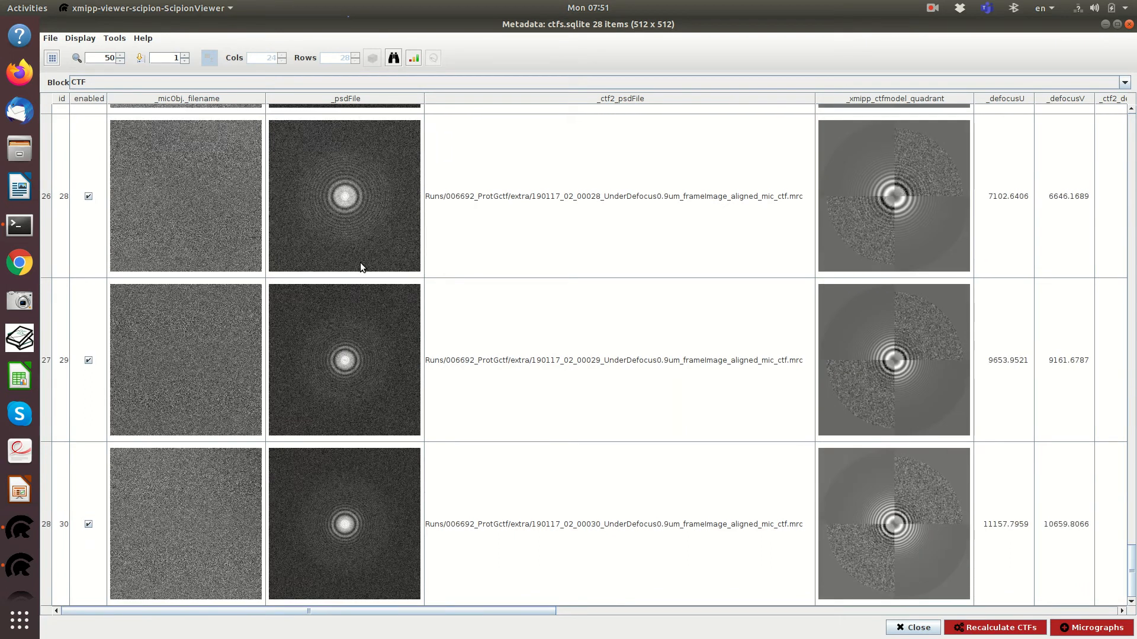
scroll(360, 263, "up", 6)
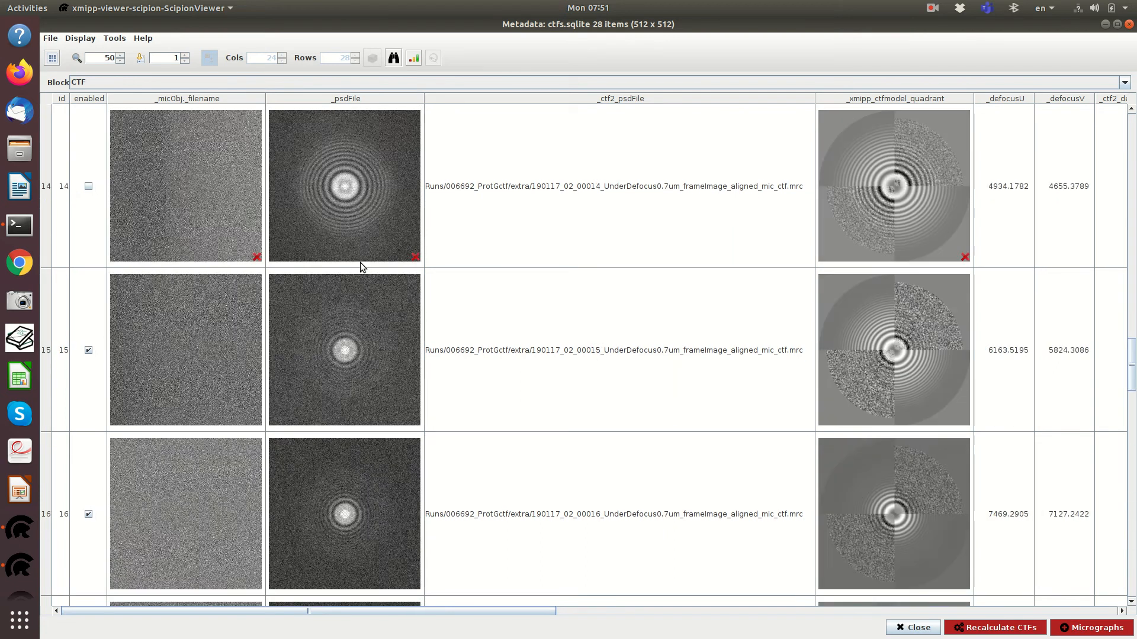
scroll(360, 267, "up", 2)
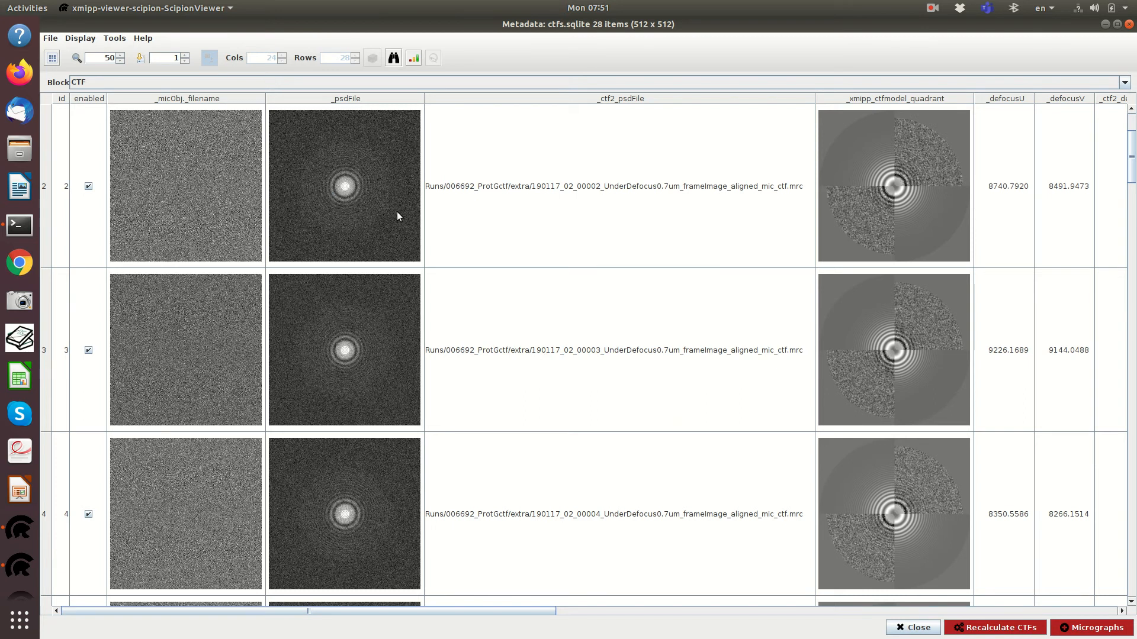
scroll(397, 212, "up", 1)
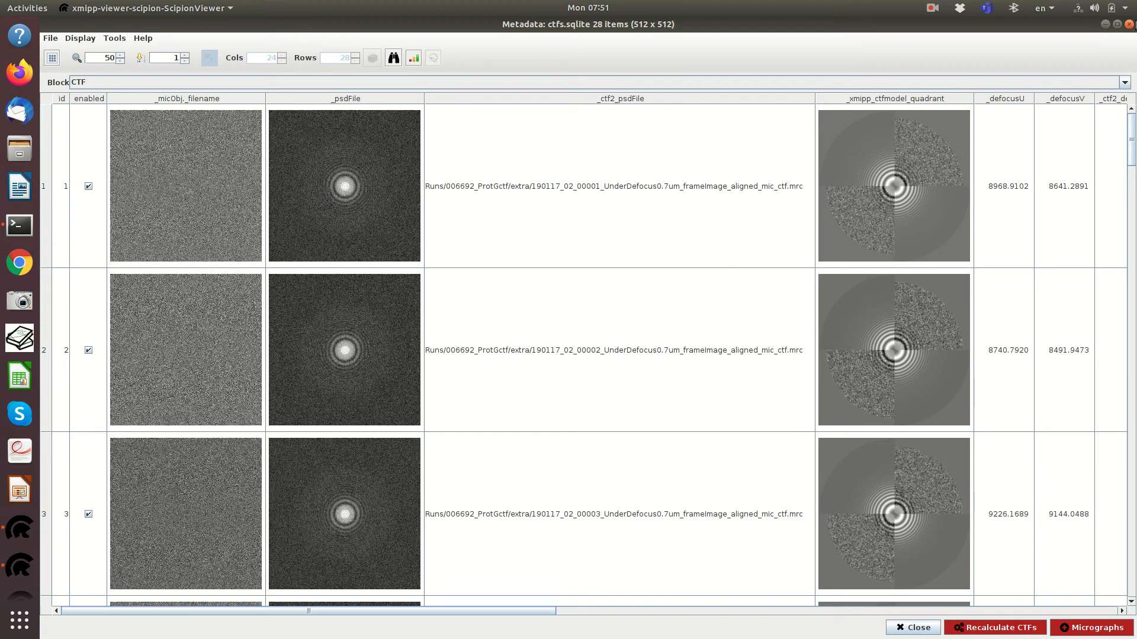
left_click(1128, 24)
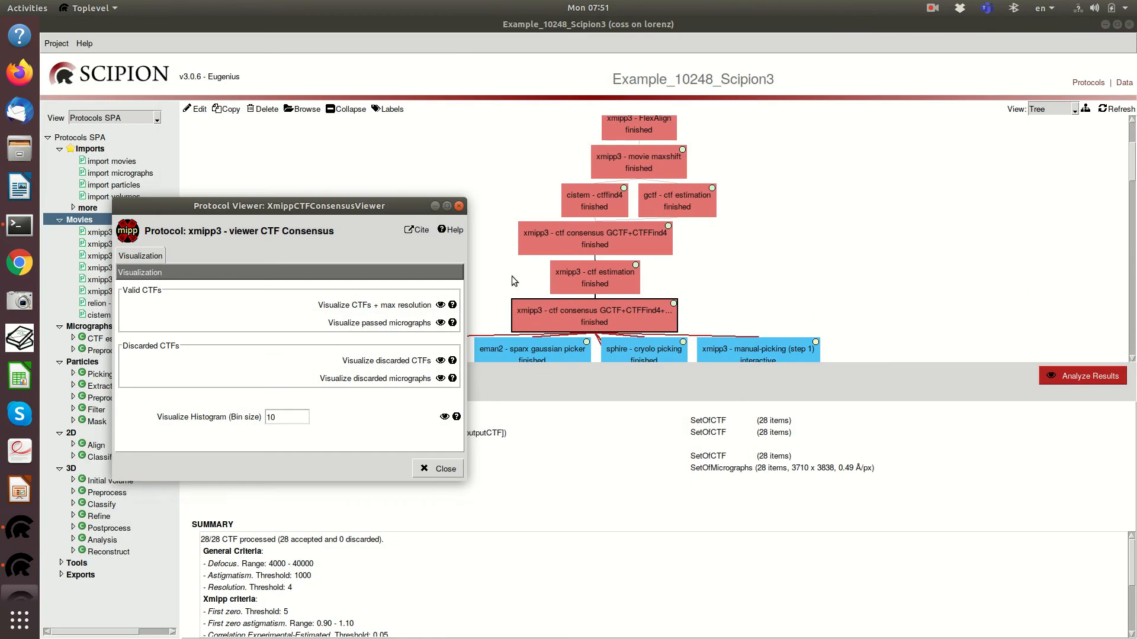
left_click(441, 469)
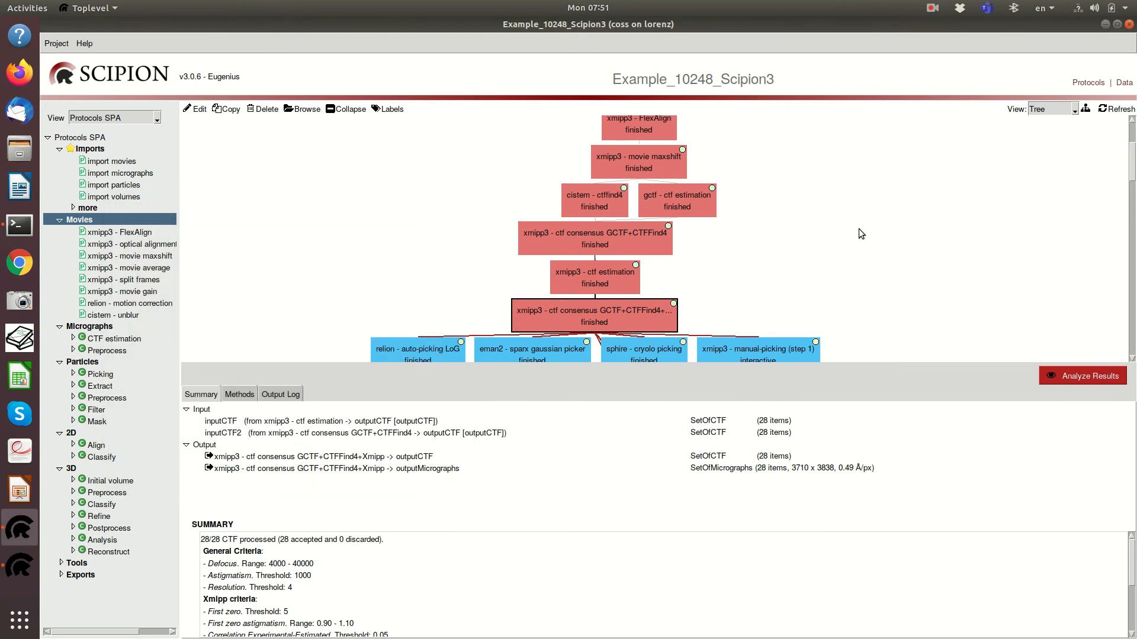
scroll(858, 228, "down", 5)
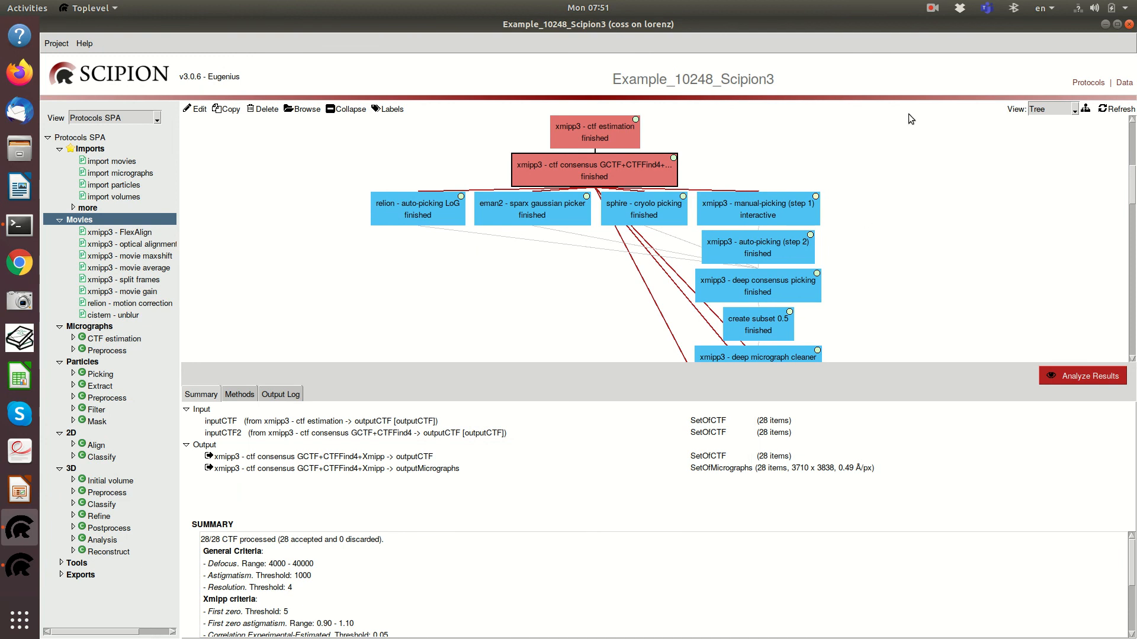
left_click(933, 8)
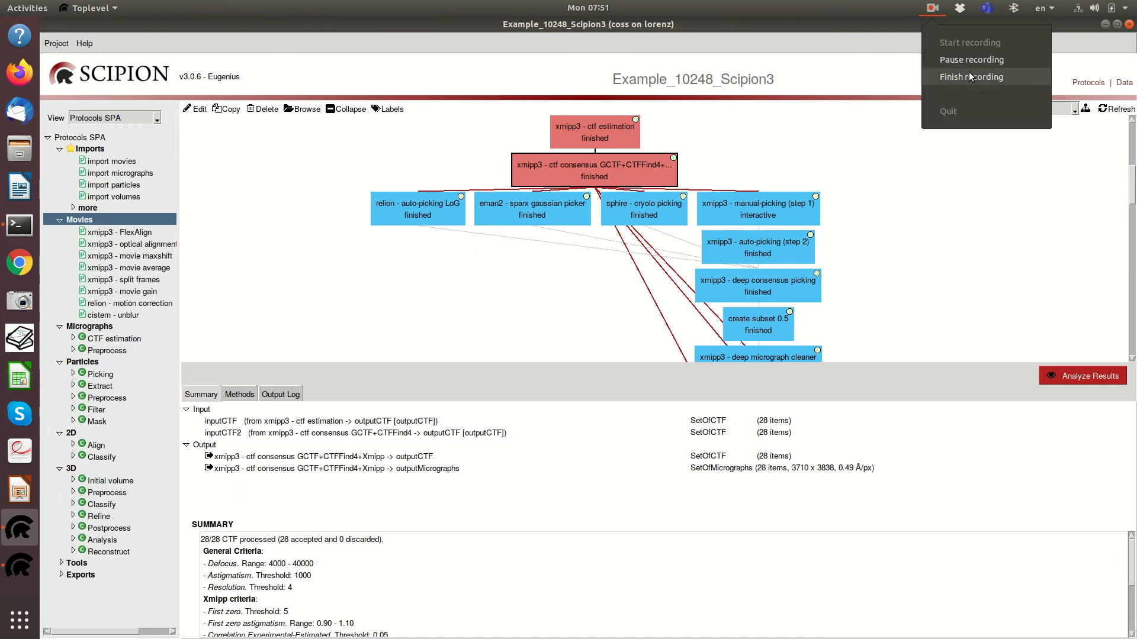